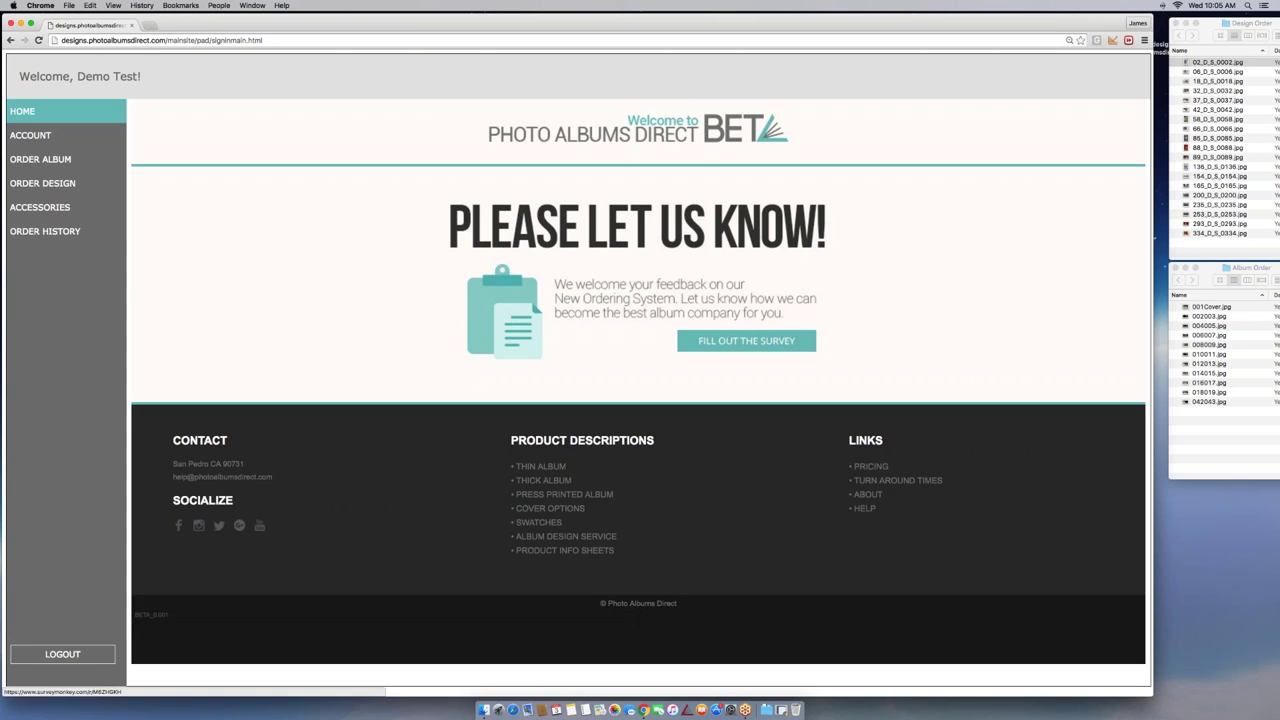
Browse the Account, Order Design, Accessories and Order History pages, ending back on Order Album
left_click(22, 137)
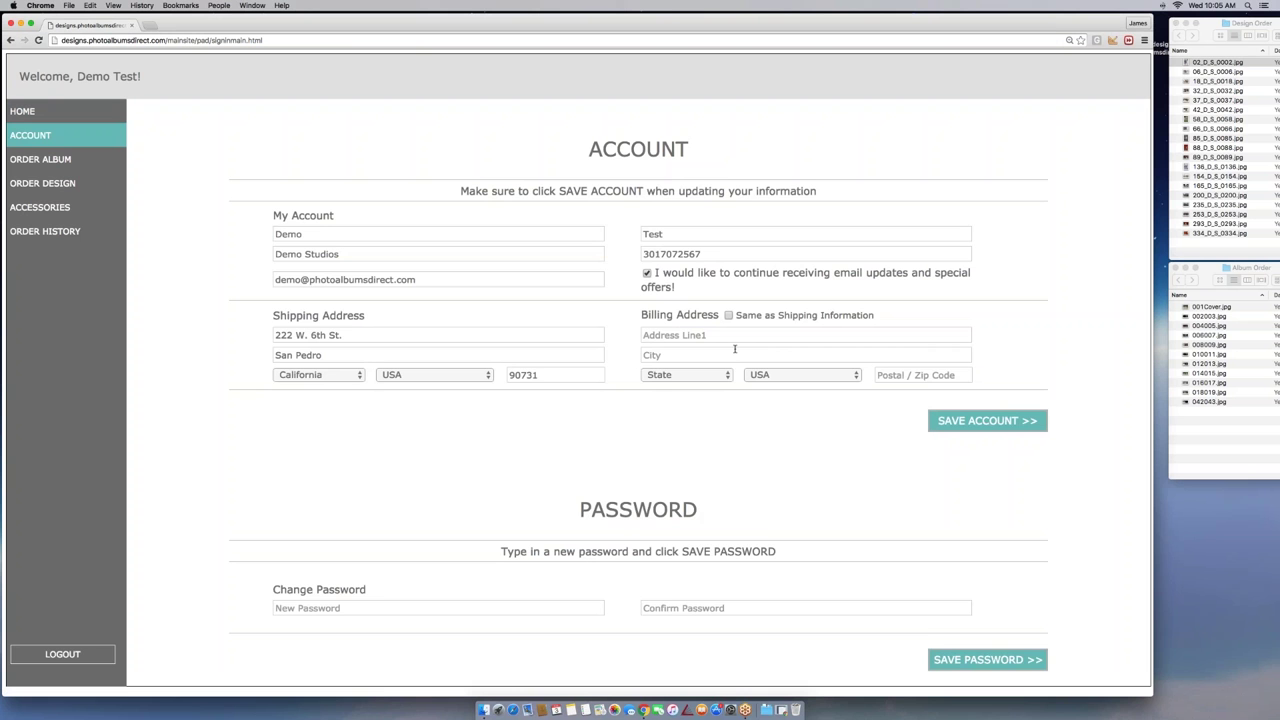
scroll(734, 349, "down", 1)
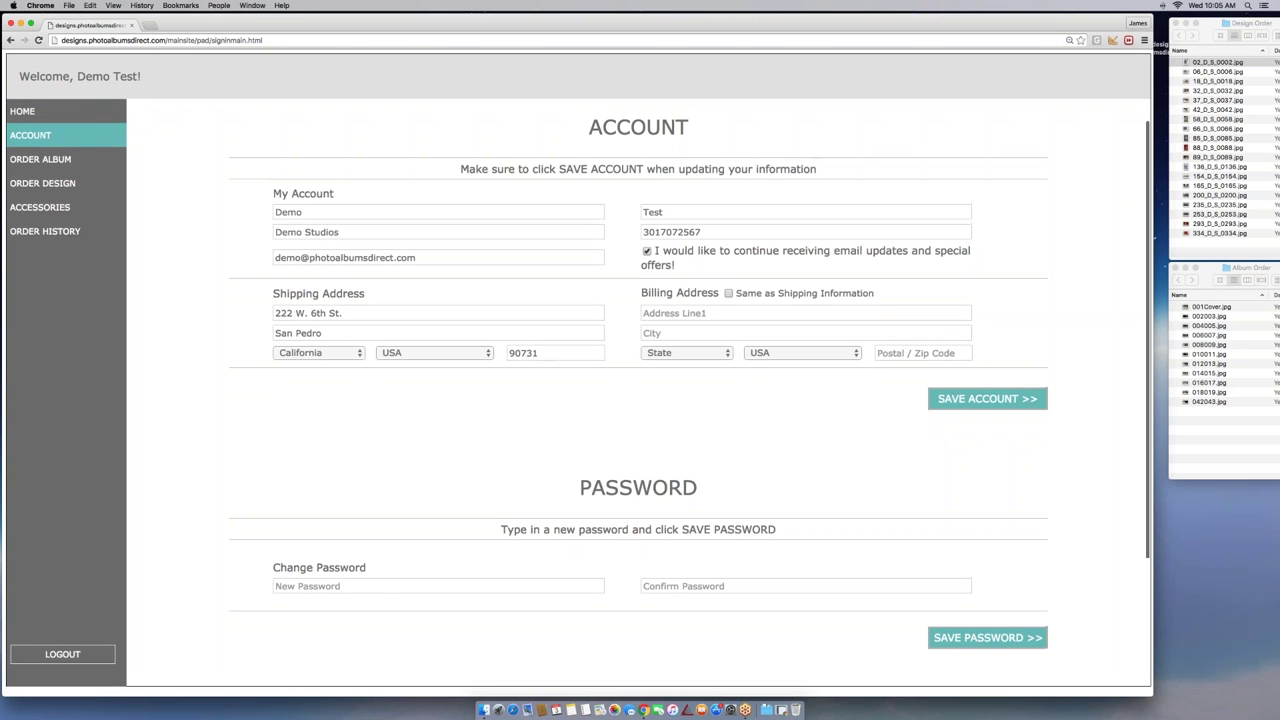
left_click(84, 163)
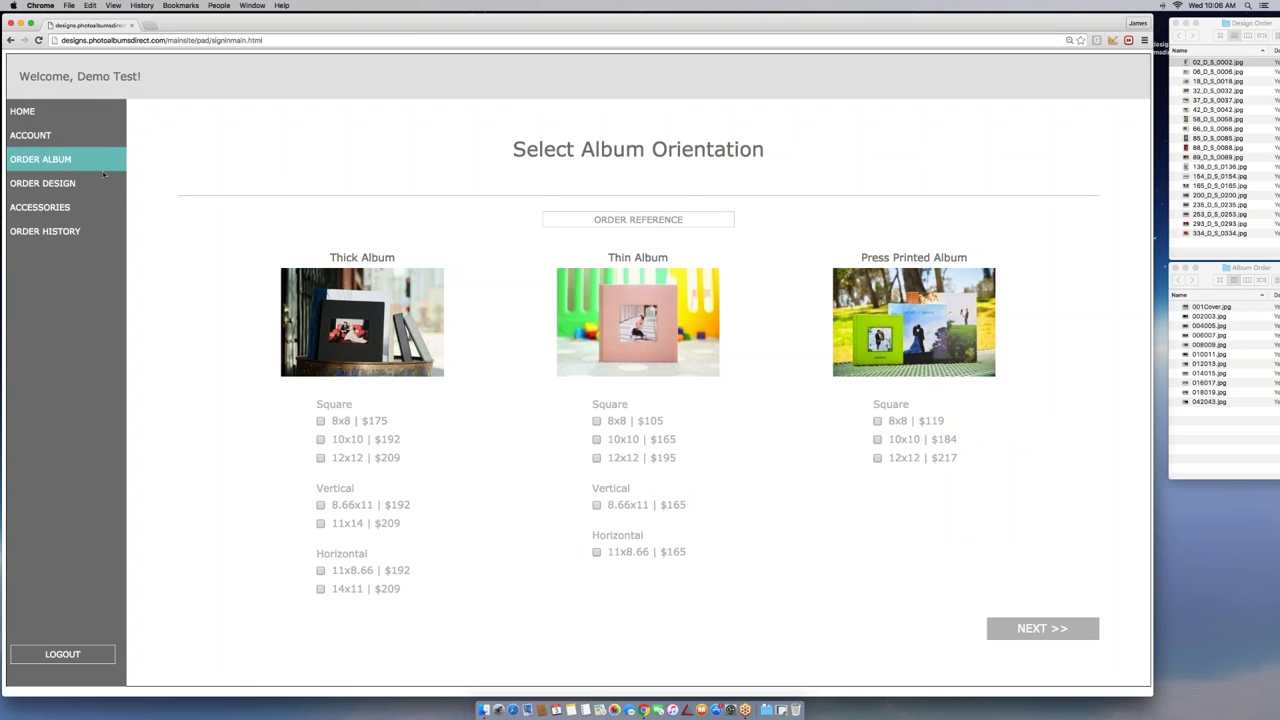
left_click(55, 186)
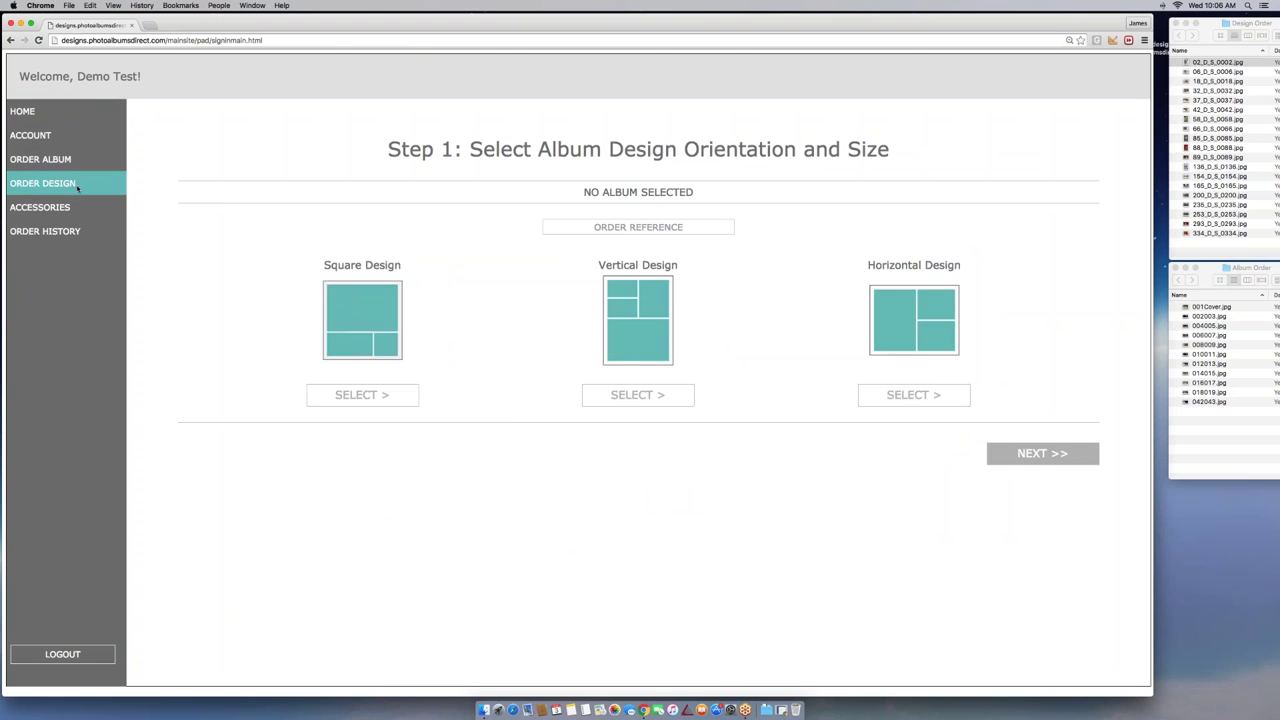
left_click(39, 211)
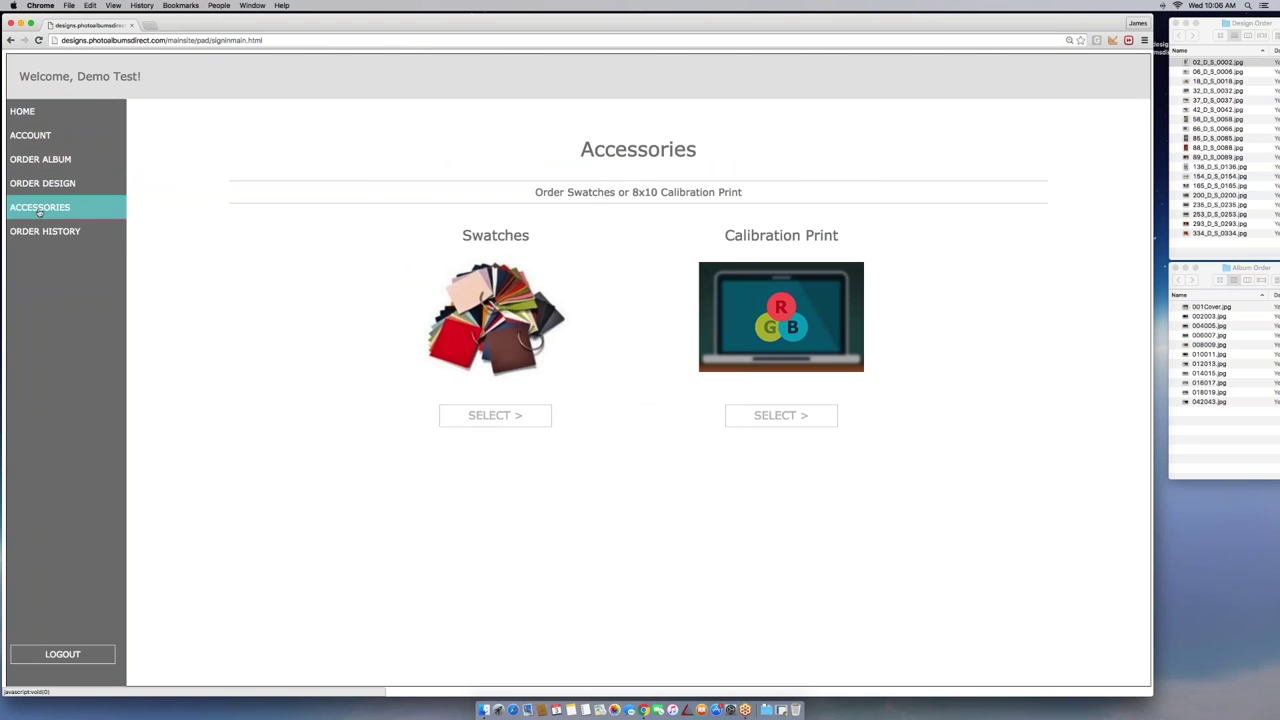
left_click(40, 231)
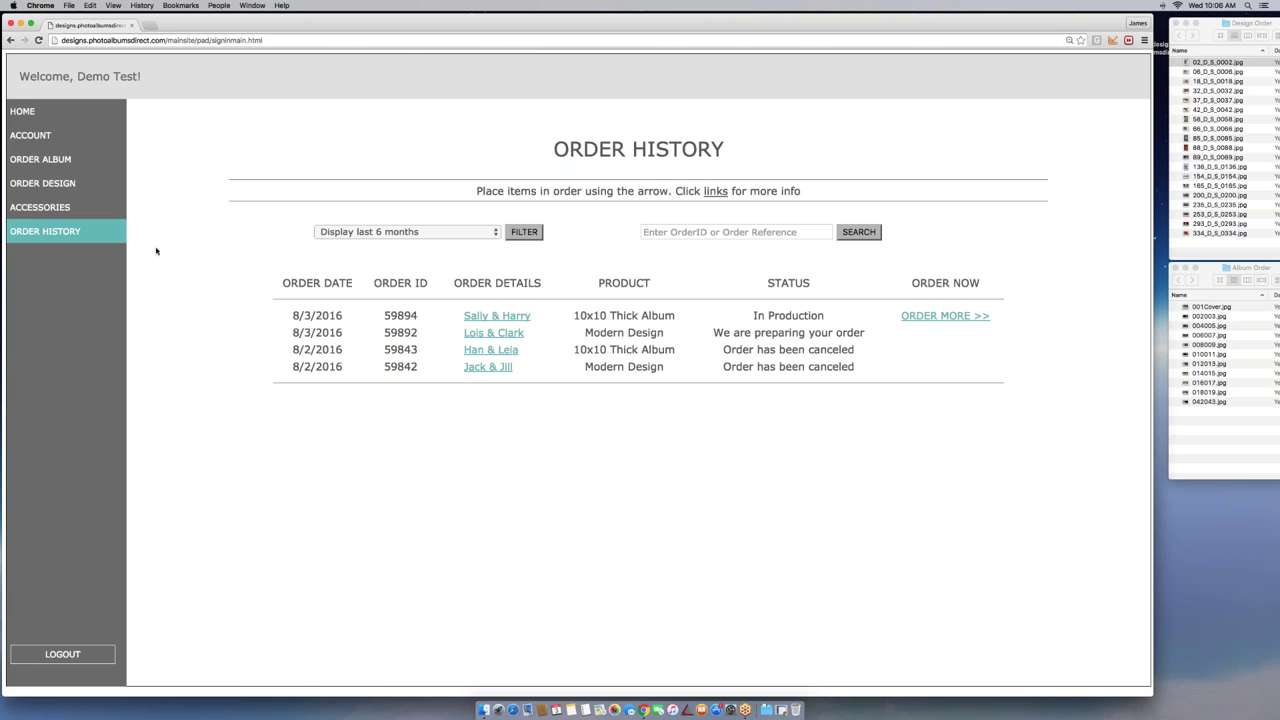
left_click(55, 162)
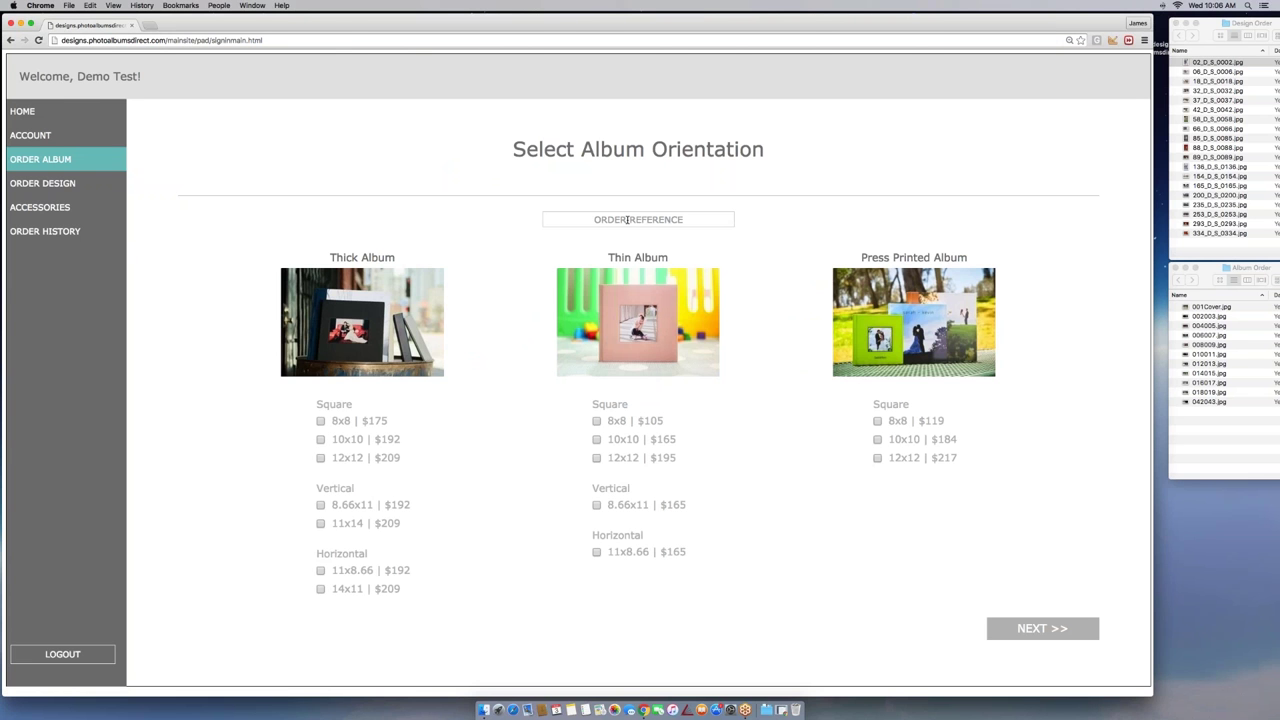
Enter the couple's names as the order reference and choose the Square 10x10 Thick Album ($192)
left_click(628, 219)
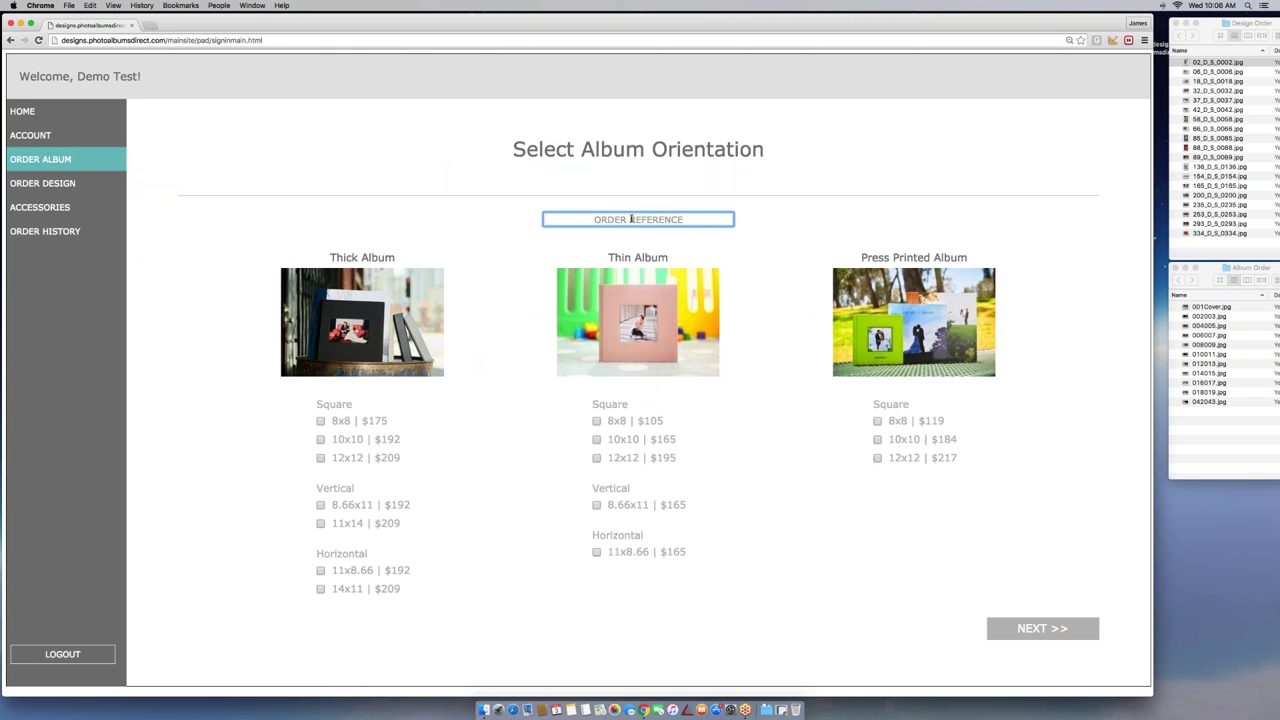
type("Ross & Rachael")
left_click(800, 247)
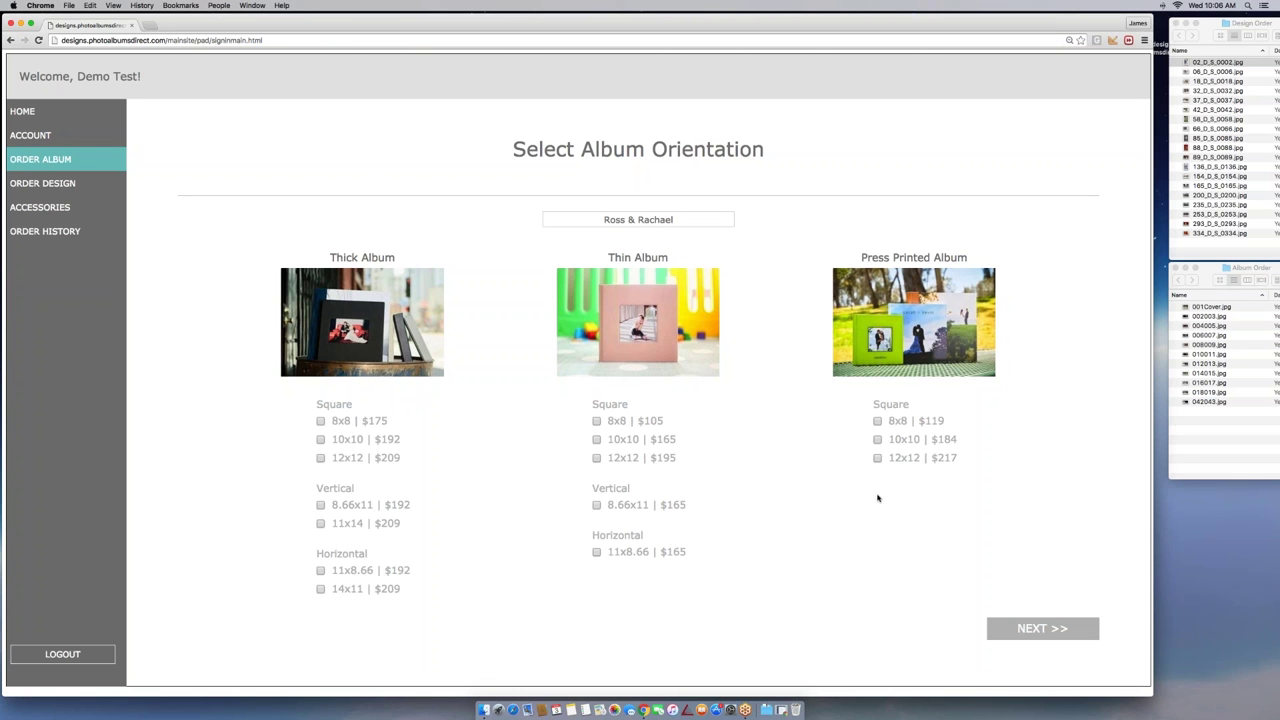
left_click(320, 440)
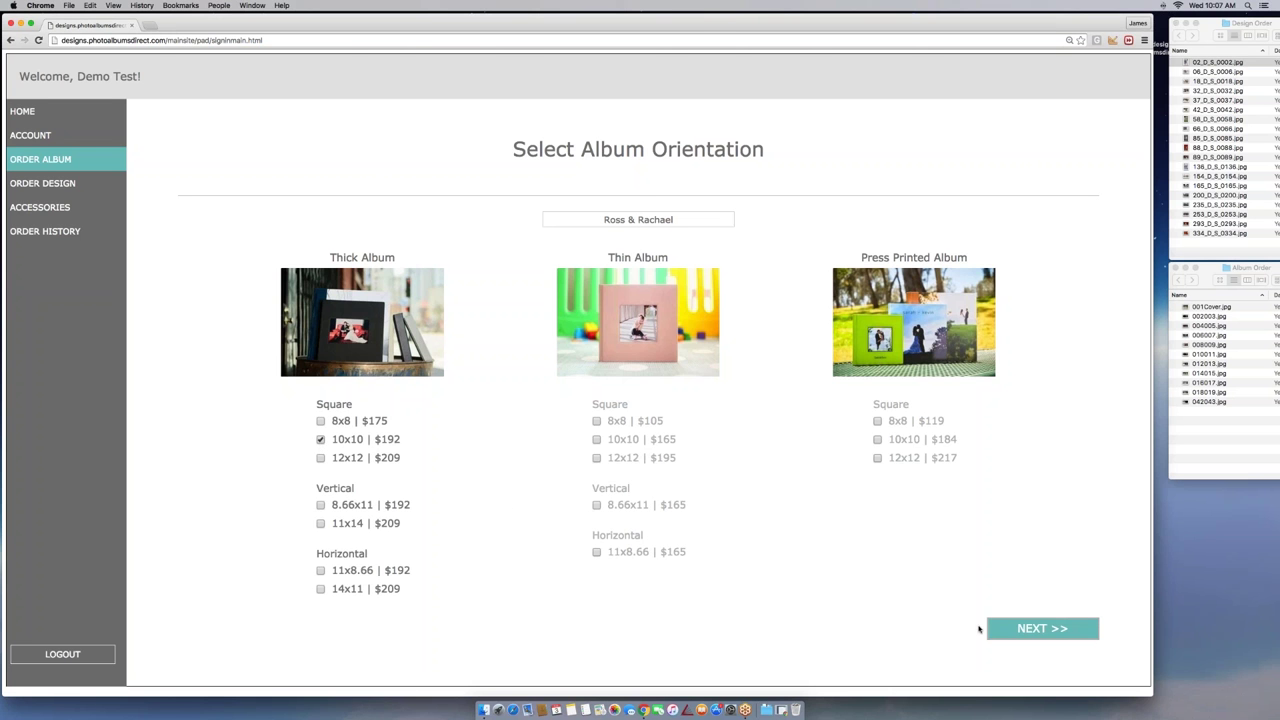
left_click(1054, 629)
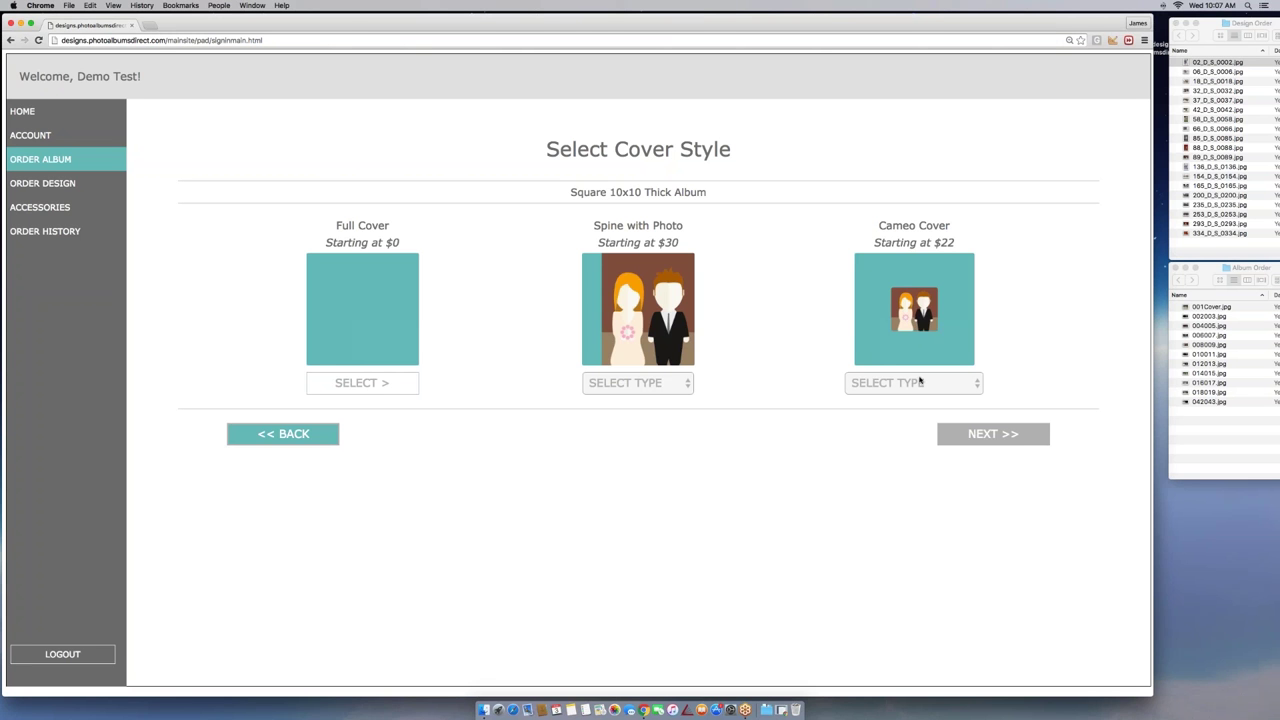
Choose the Inset Cameo ($22) cover type
left_click(969, 384)
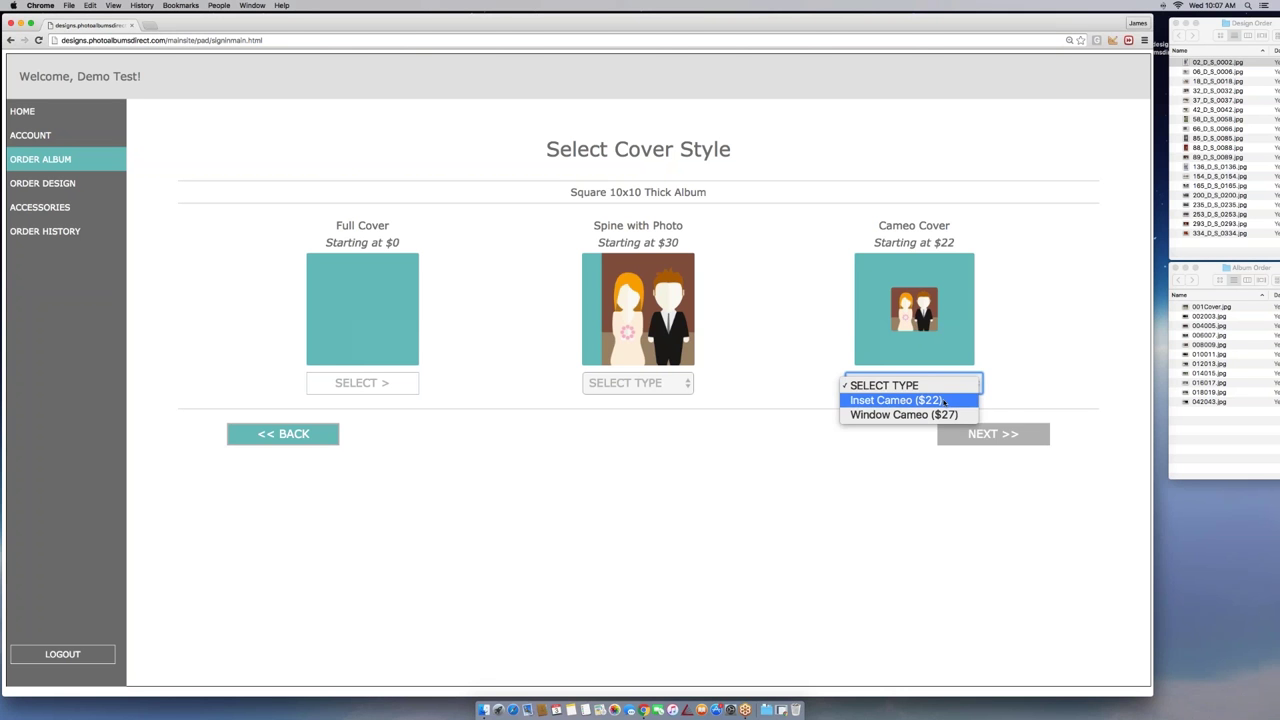
left_click(944, 400)
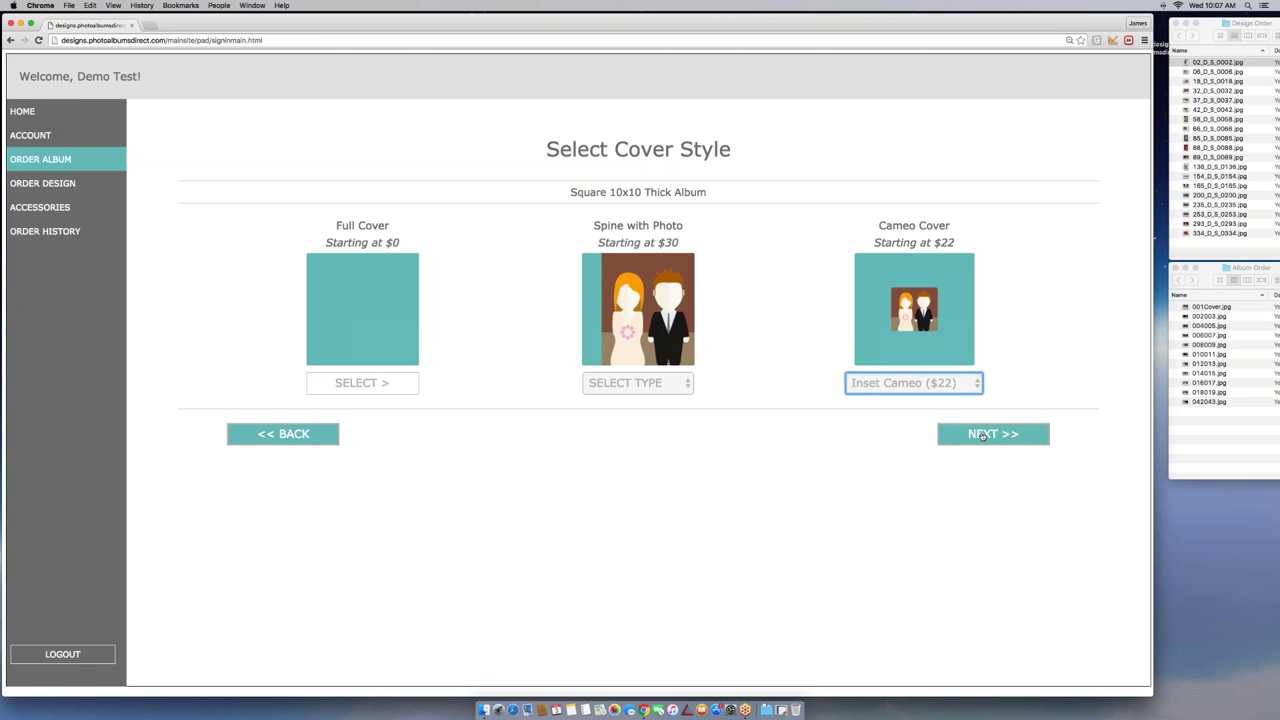
left_click(982, 435)
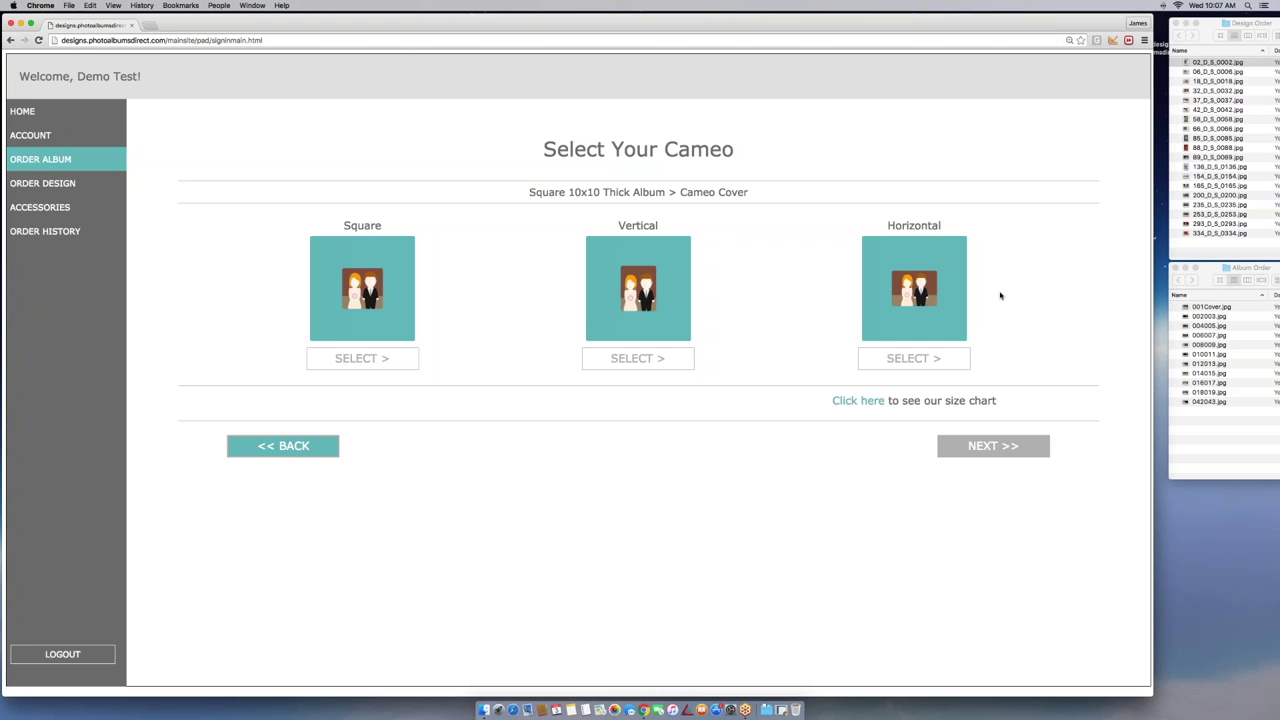
Check the cameo size chart, then select the Horizontal cameo shape
left_click(858, 400)
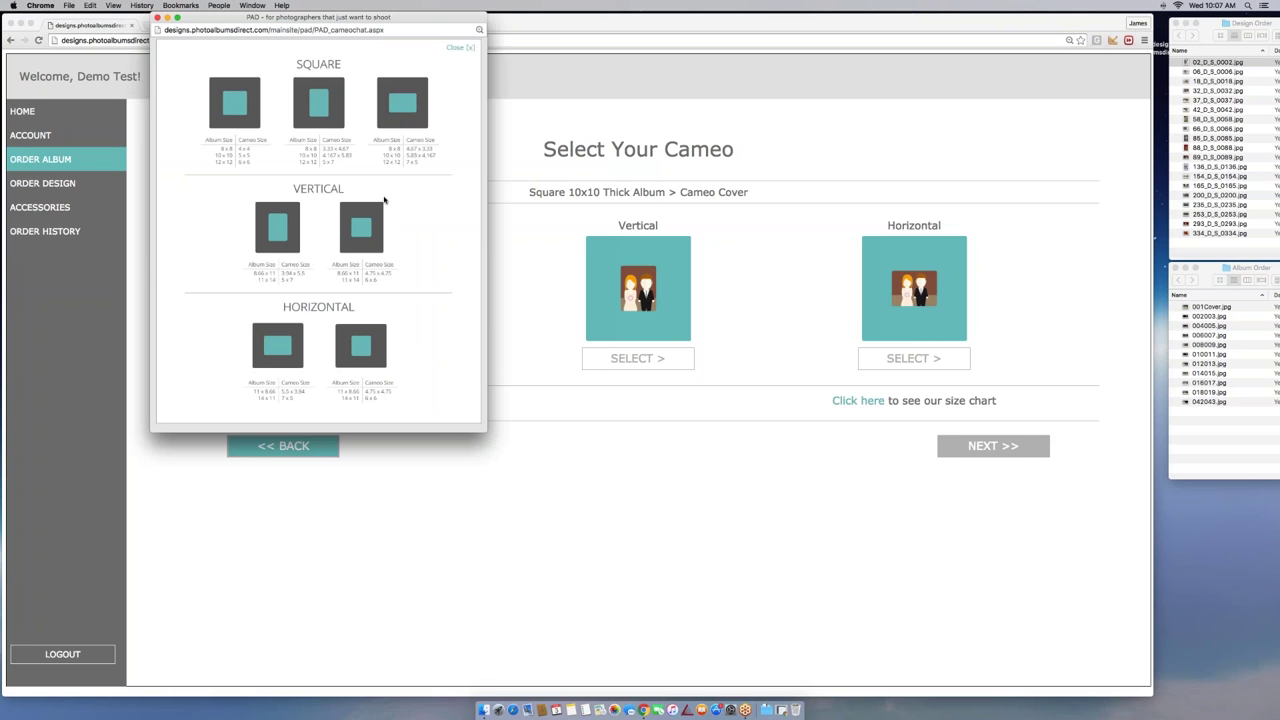
left_click_drag(336, 22, 351, 43)
left_click(171, 39)
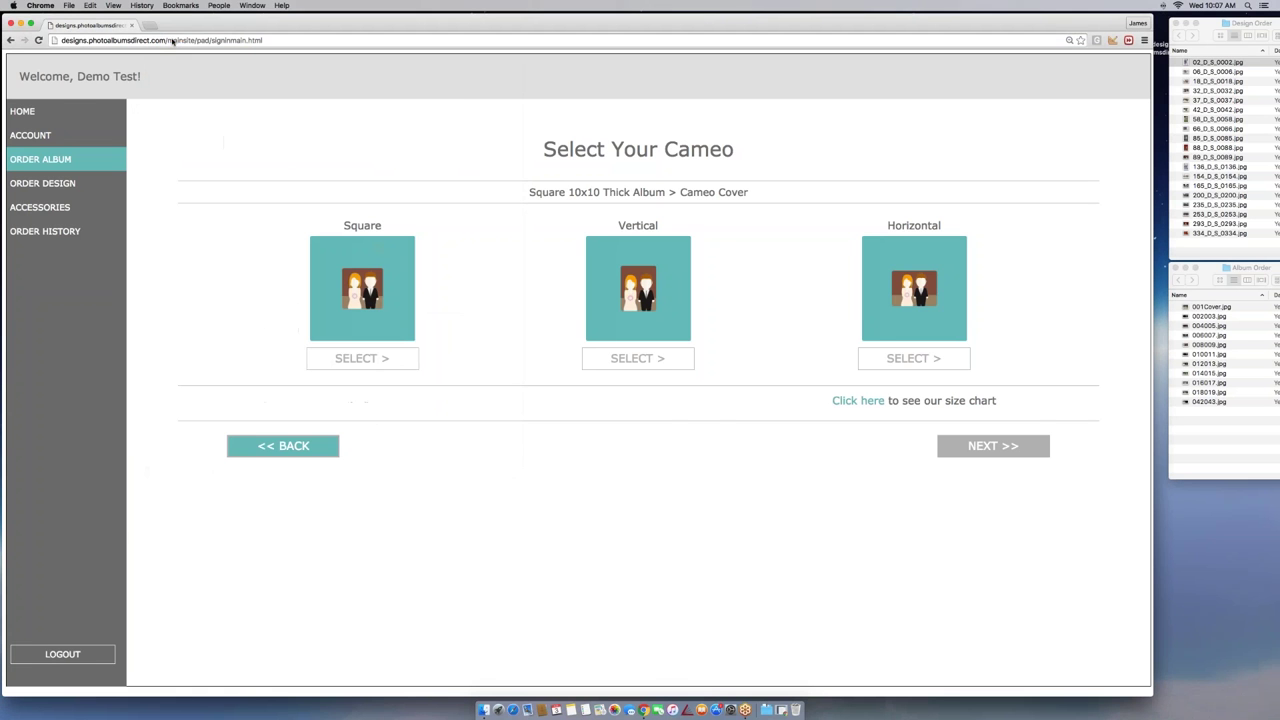
left_click(883, 352)
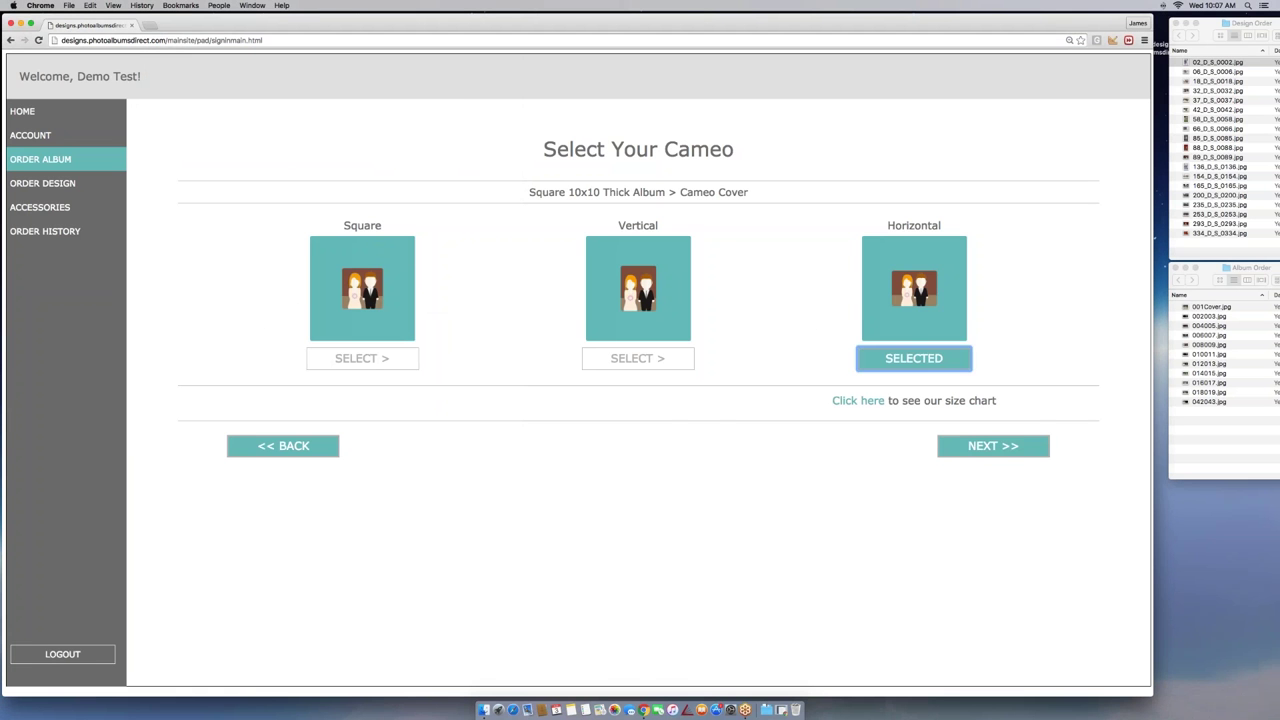
left_click(1004, 446)
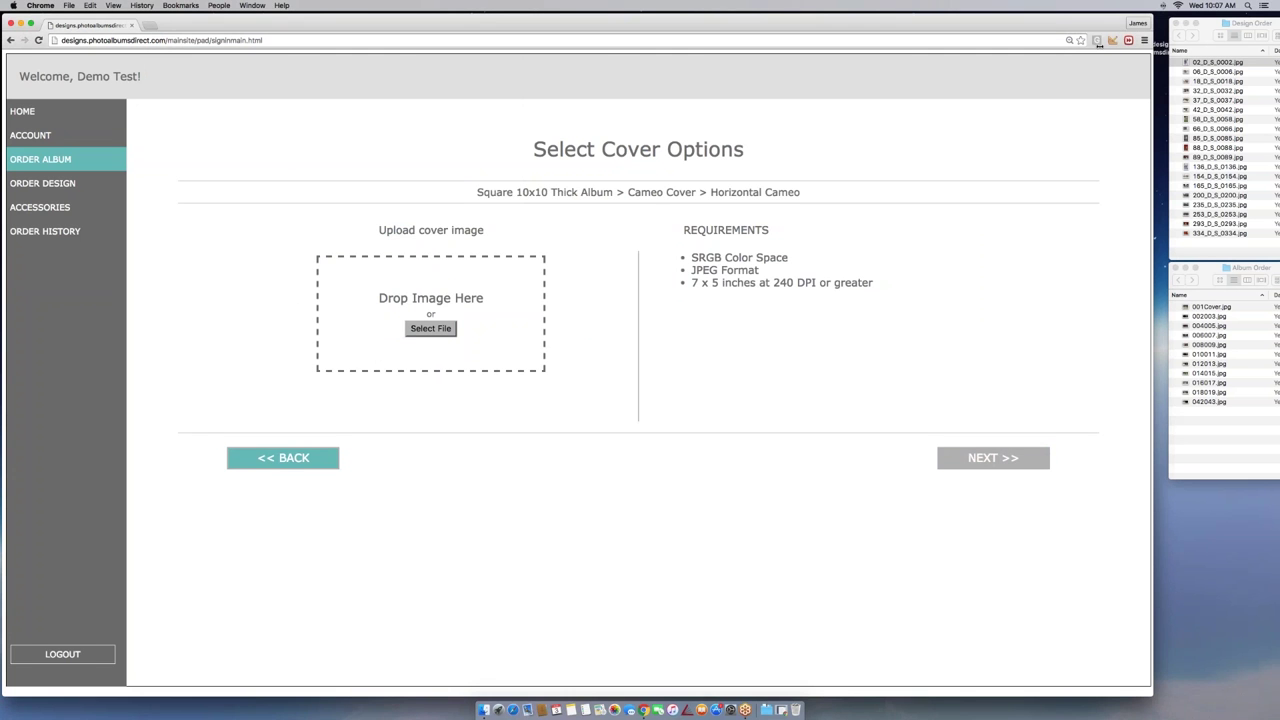
Drag 001Cover.jpg from the Album Order folder into the Drop Image Here box
left_click(427, 330)
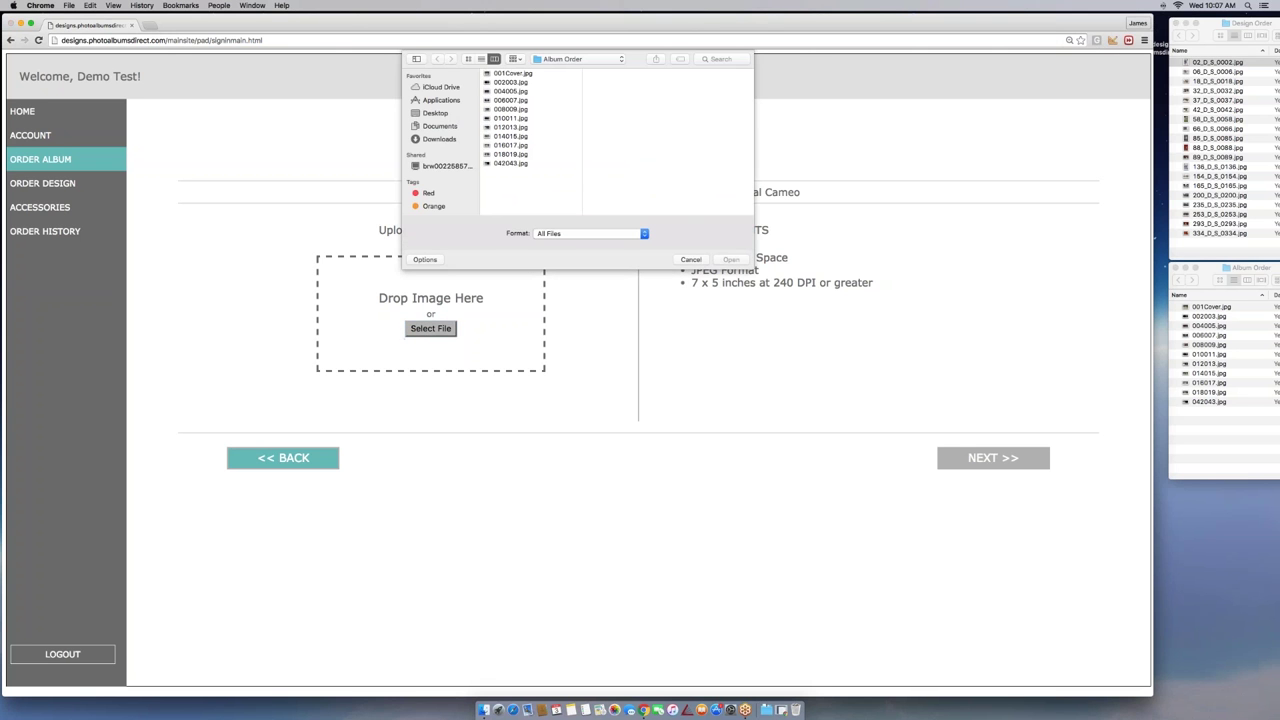
key("Escape")
left_click(1213, 316)
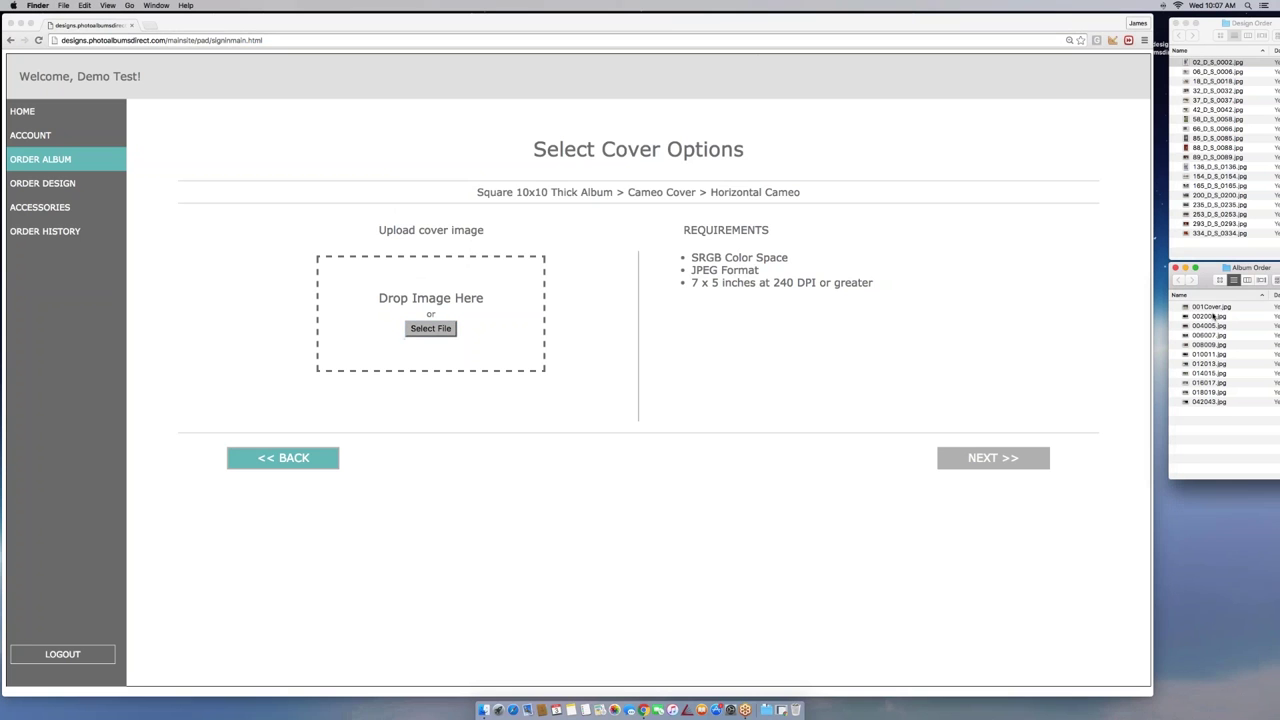
left_click_drag(1212, 307, 389, 291)
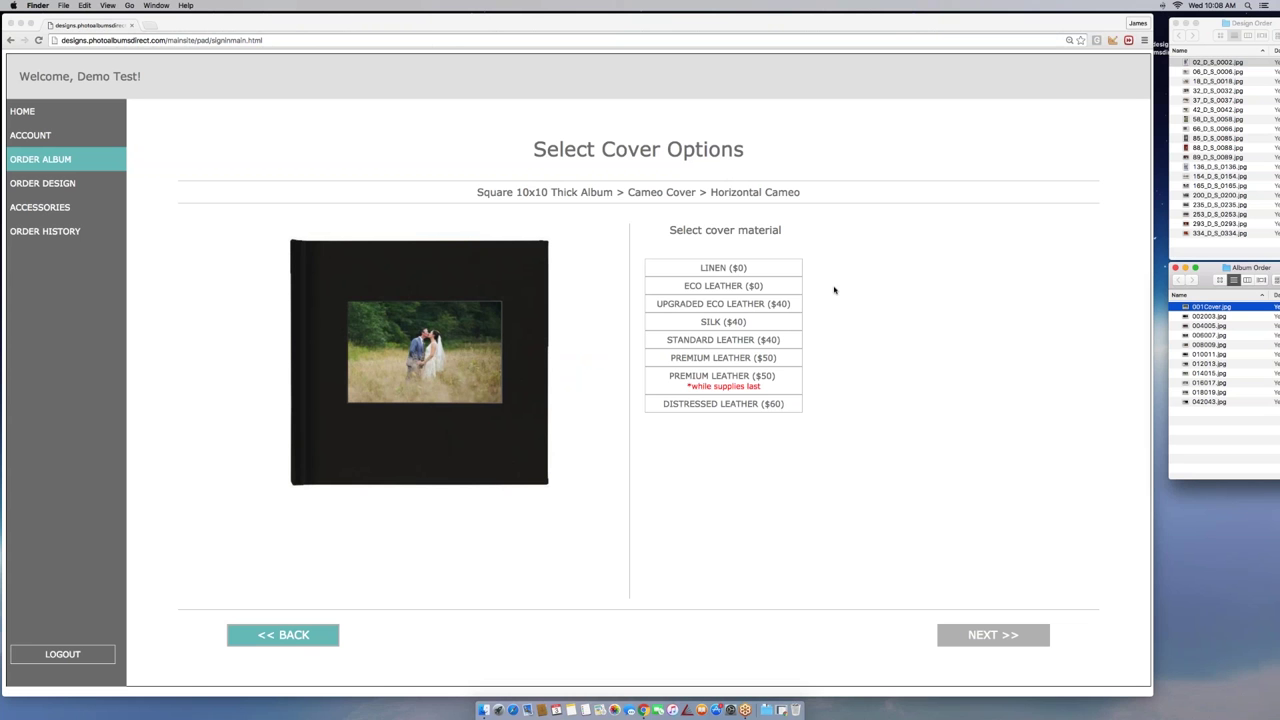
Compare Eco and Distressed Leather colours, then settle on black Eco Leather ($0)
left_click(713, 288)
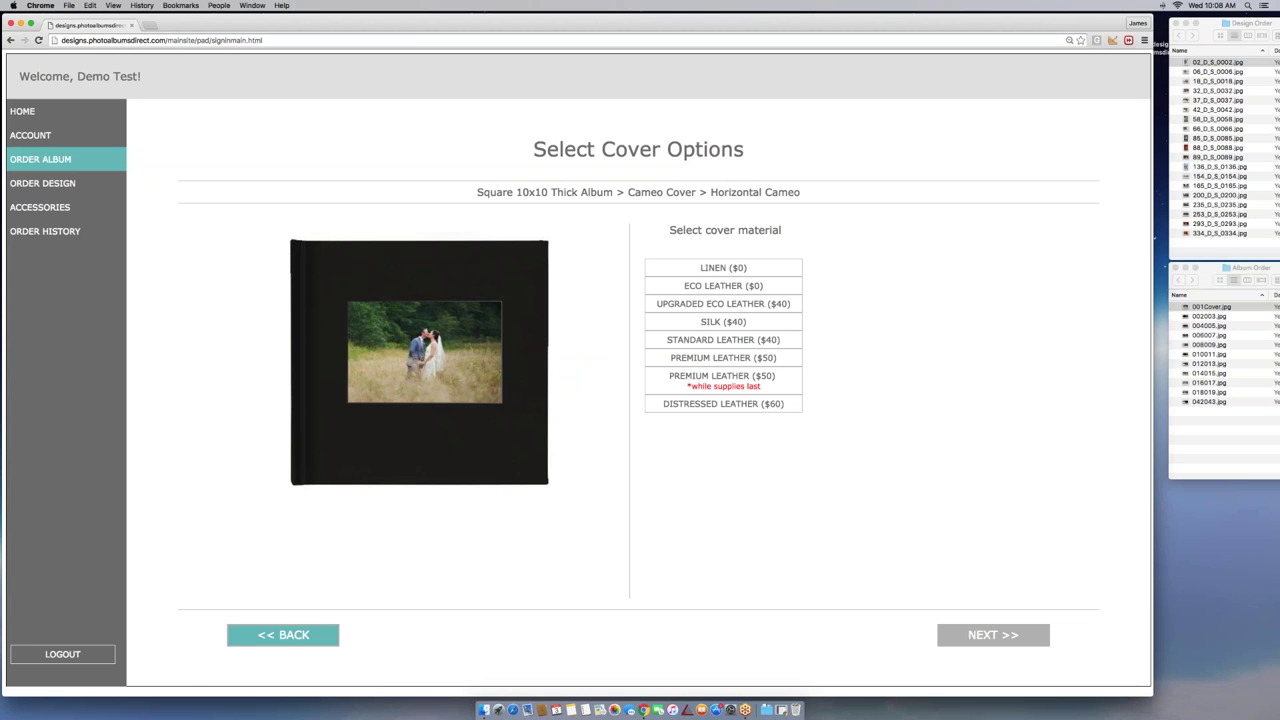
left_click(713, 288)
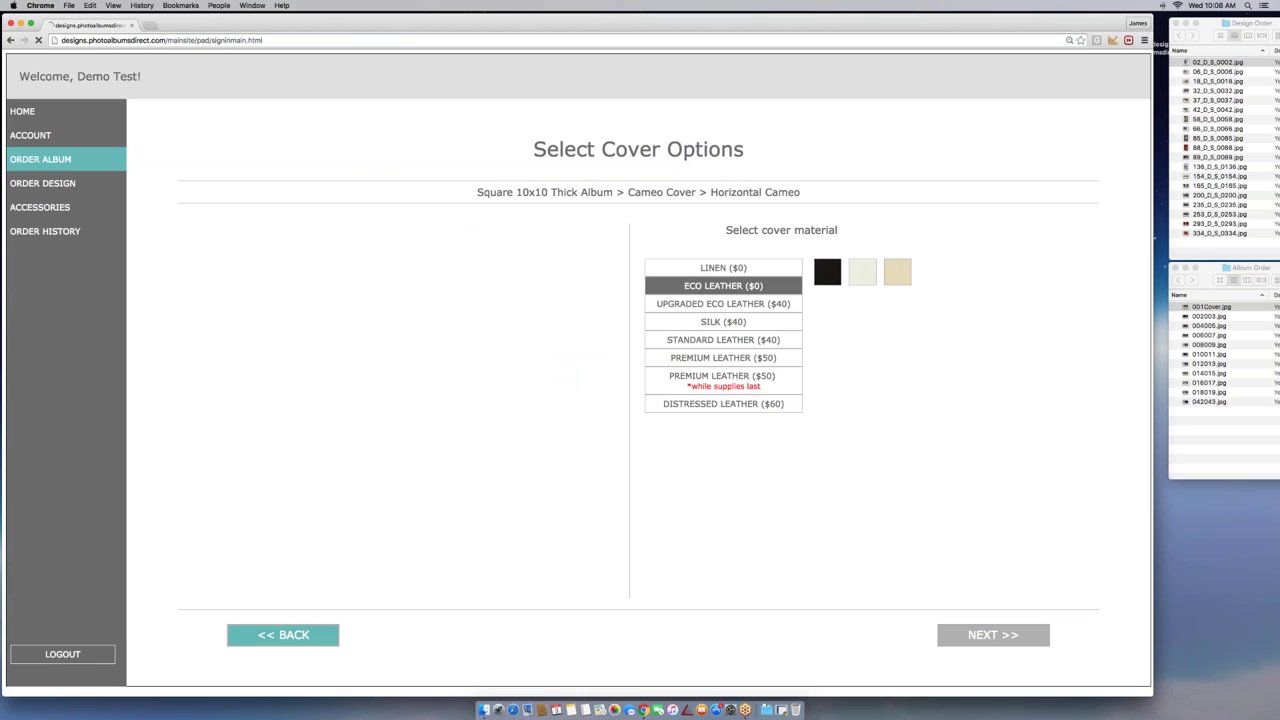
left_click(860, 280)
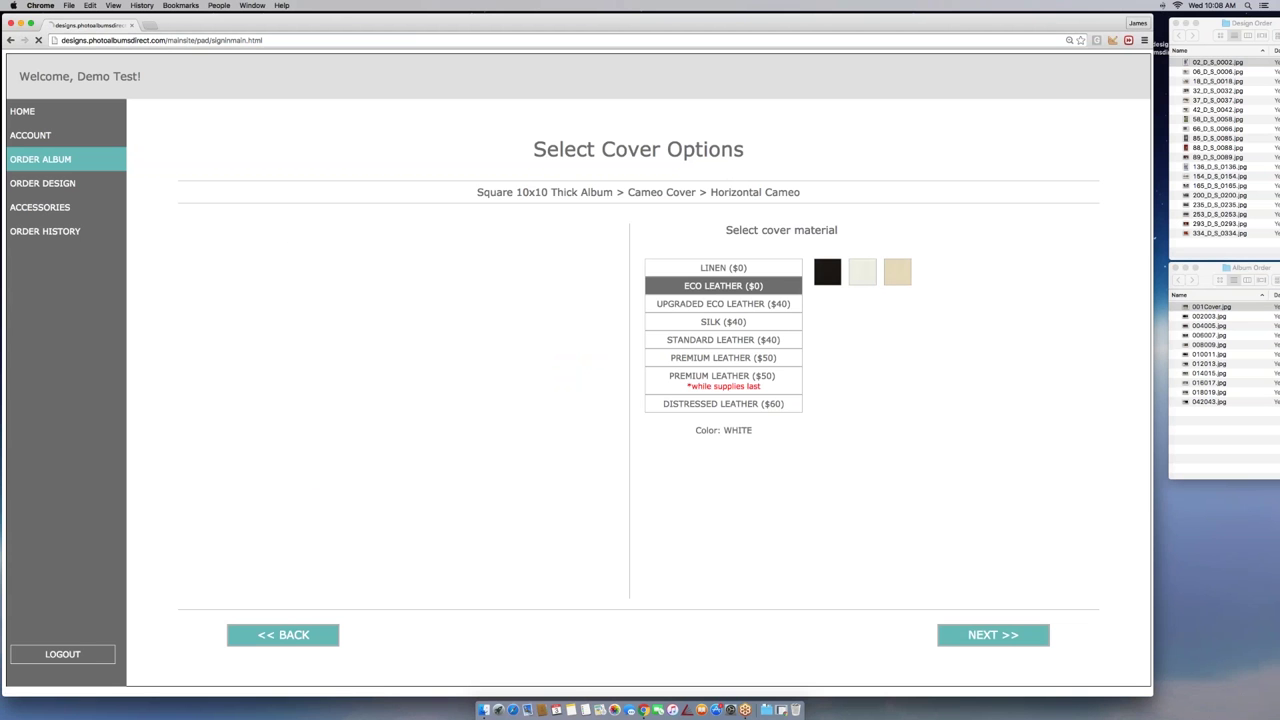
left_click(897, 271)
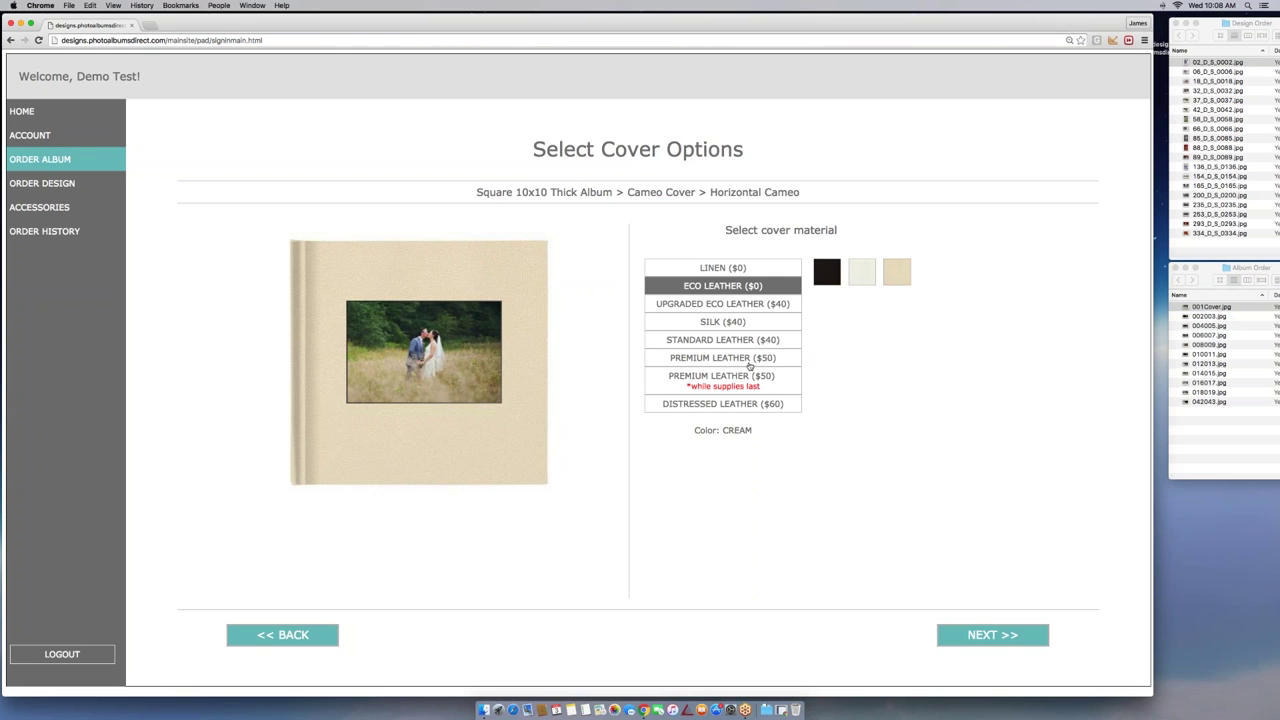
left_click(750, 403)
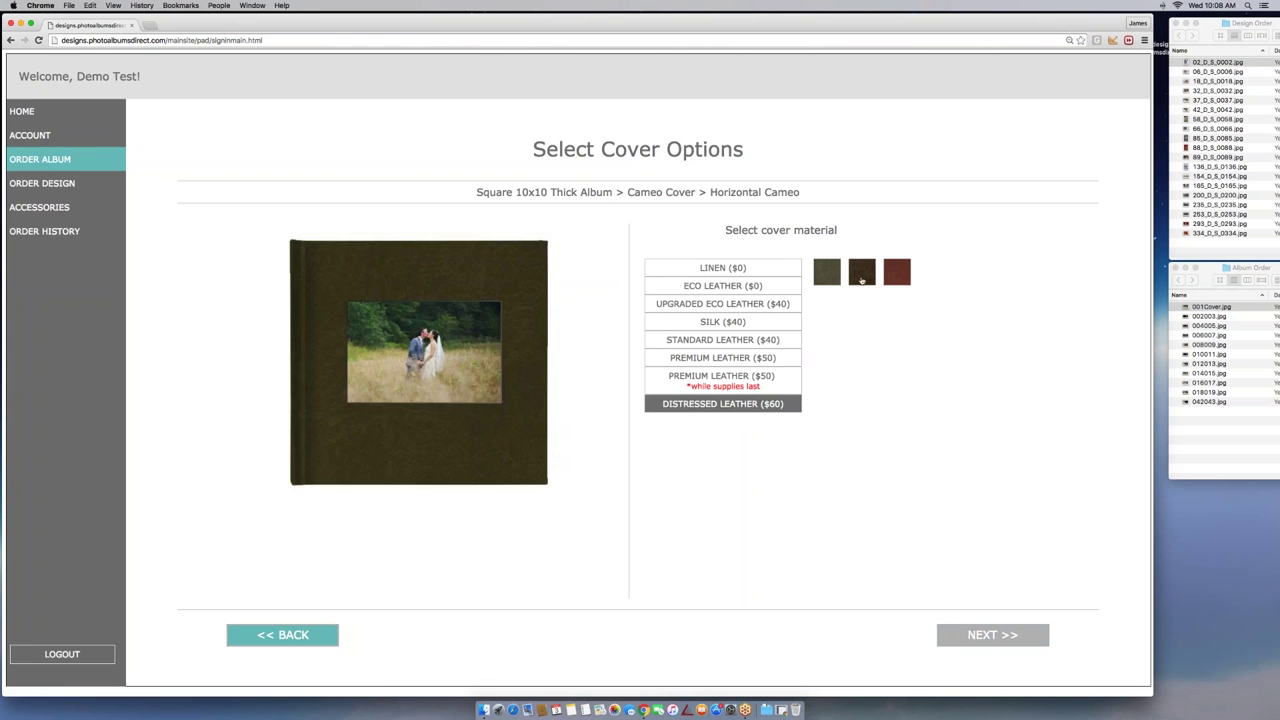
left_click(862, 278)
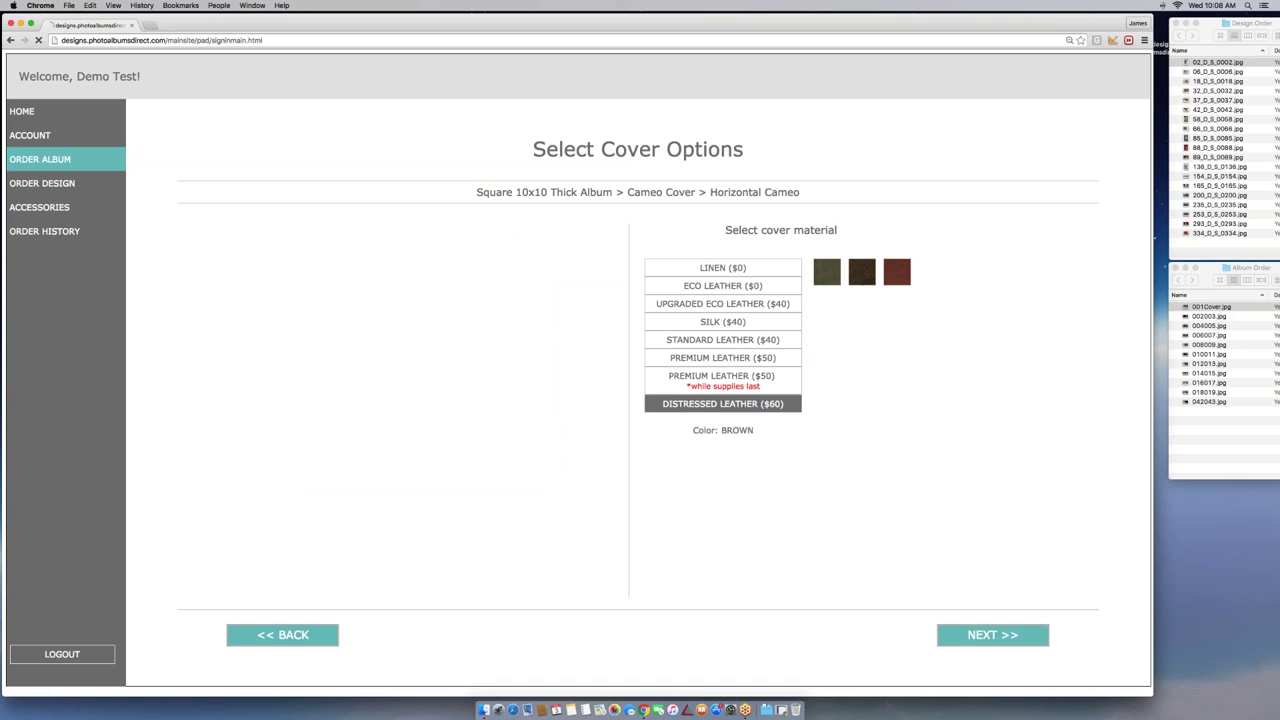
left_click(904, 278)
left_click(722, 303)
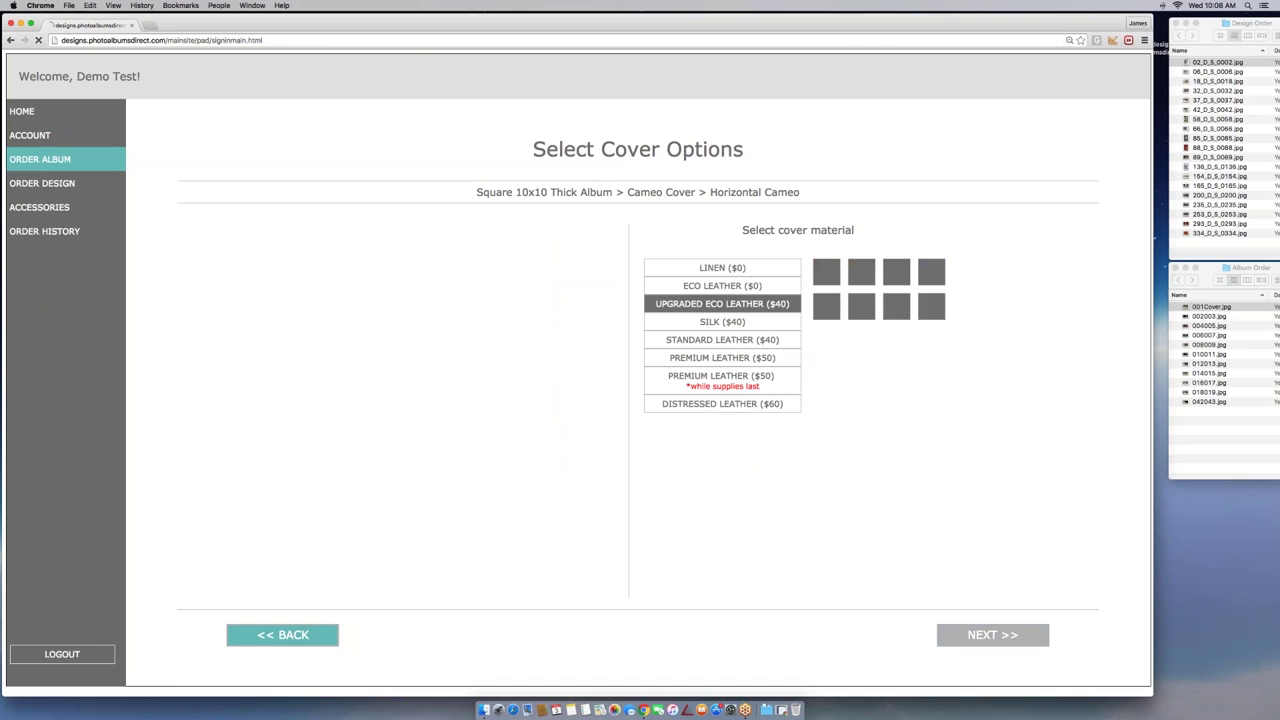
left_click(742, 288)
left_click(828, 273)
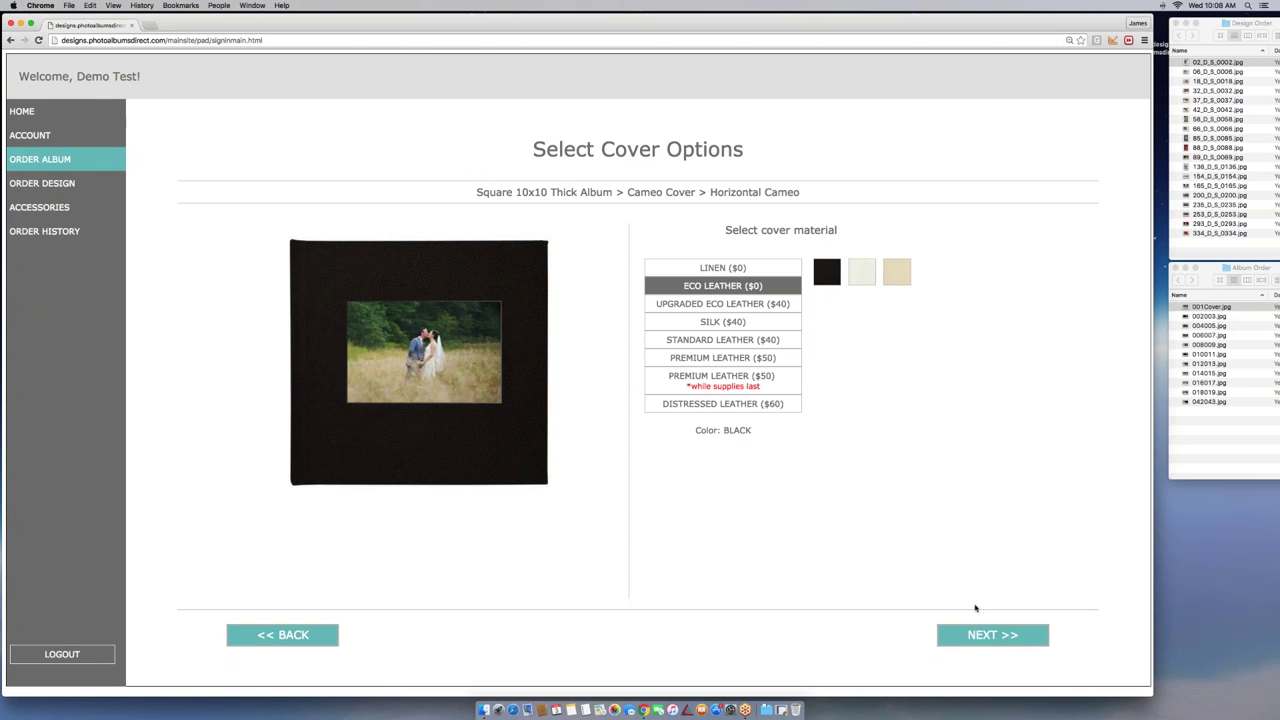
left_click(993, 638)
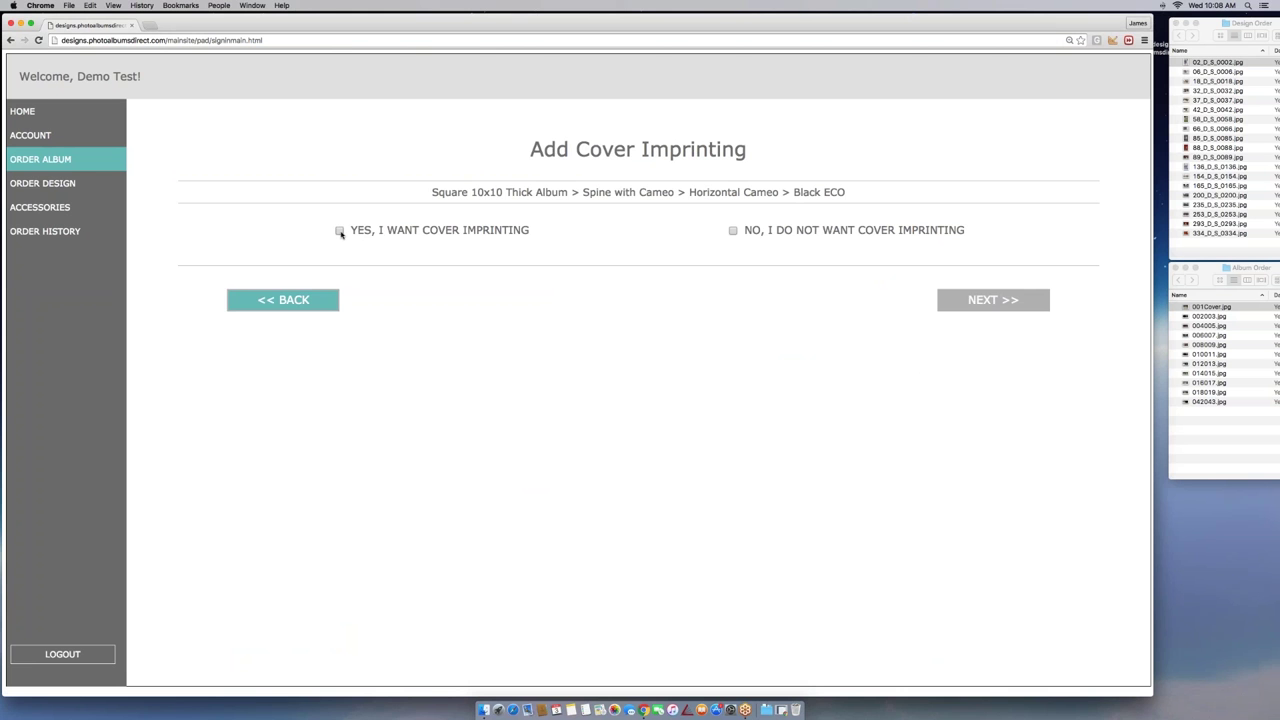
Turn on cover imprinting with the couple's names on Line 1 at 30 pt
left_click(340, 231)
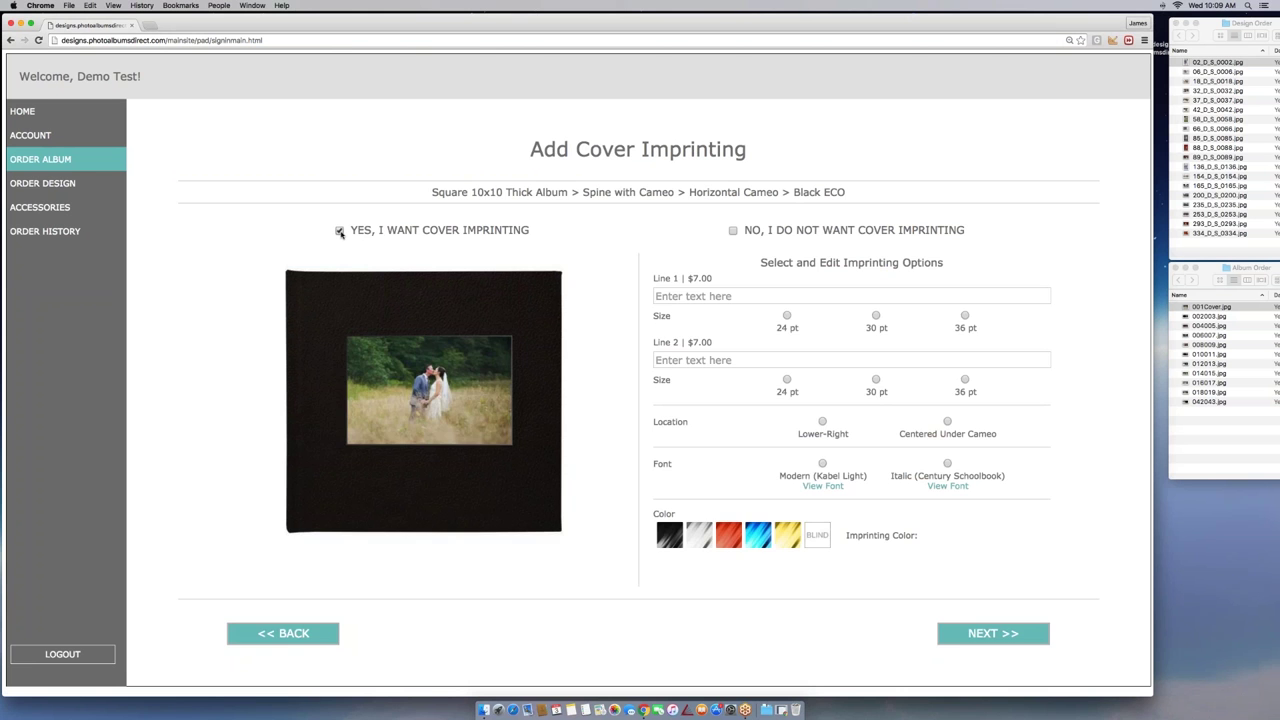
left_click(740, 234)
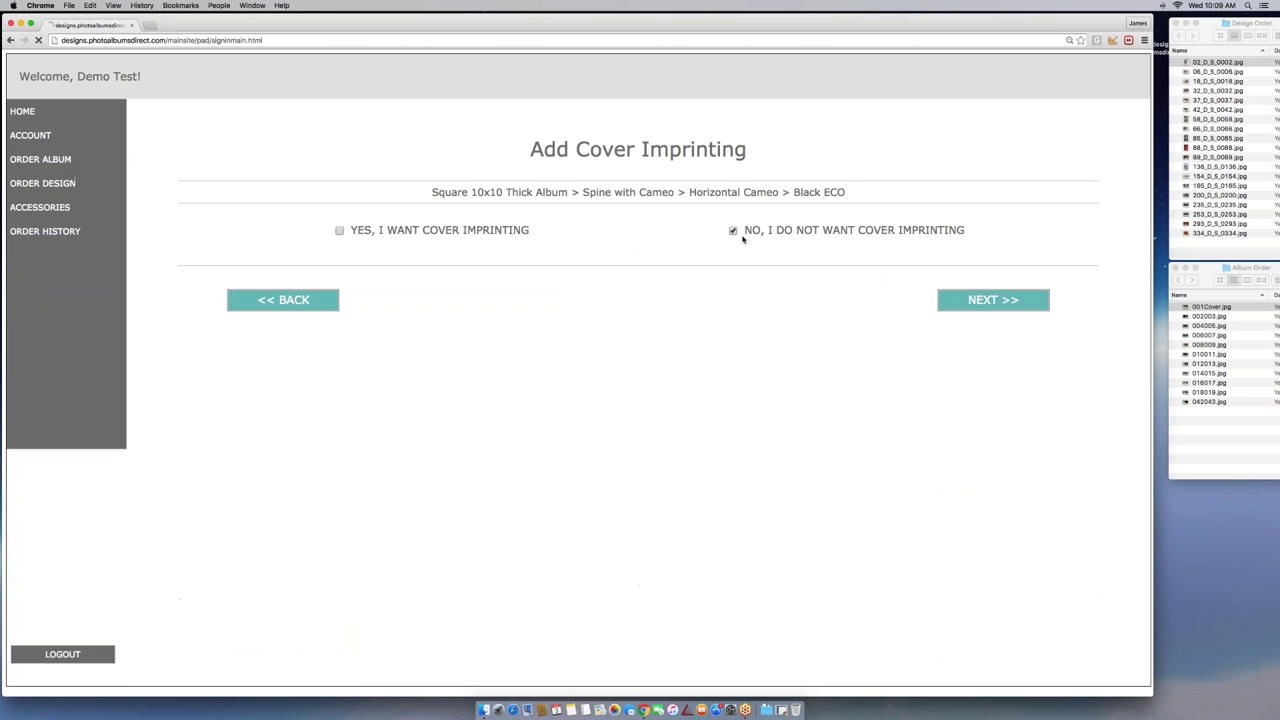
left_click(340, 231)
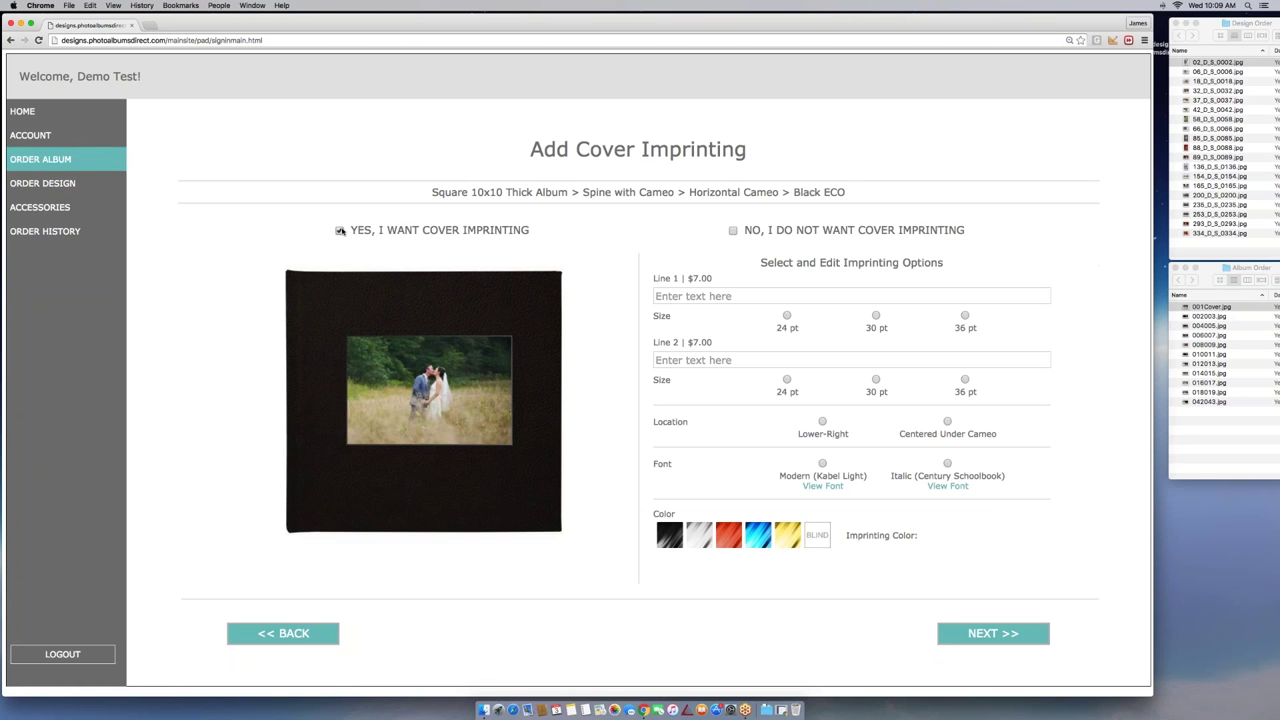
left_click(764, 298)
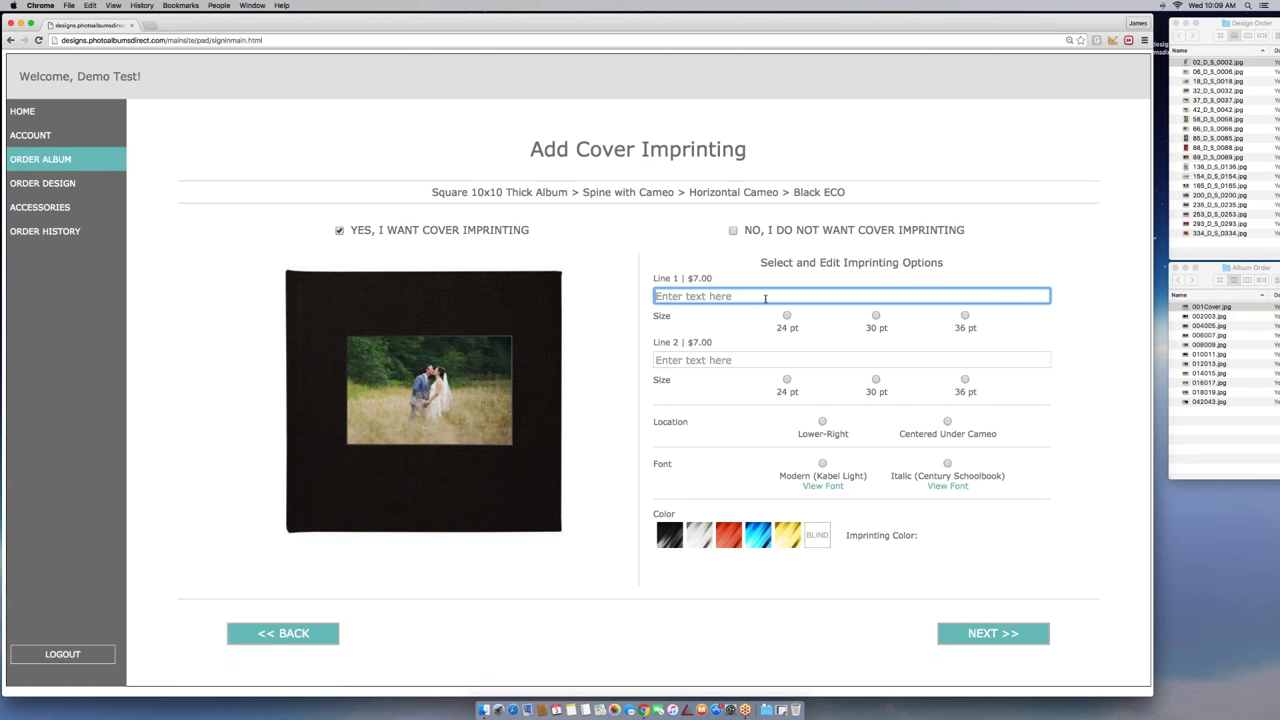
type("Ross & Rachael")
left_click(877, 317)
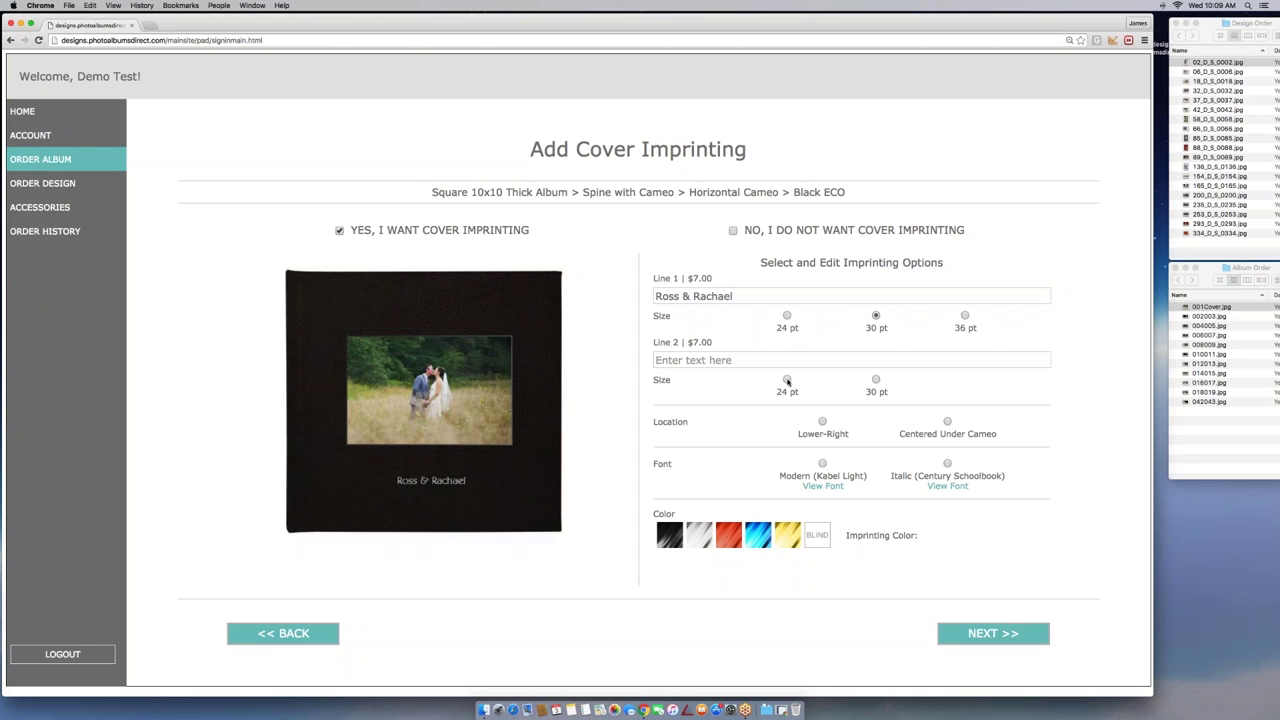
Set Line 2 to 7.3.2016 at 24 pt, centred under the cameo
left_click(787, 380)
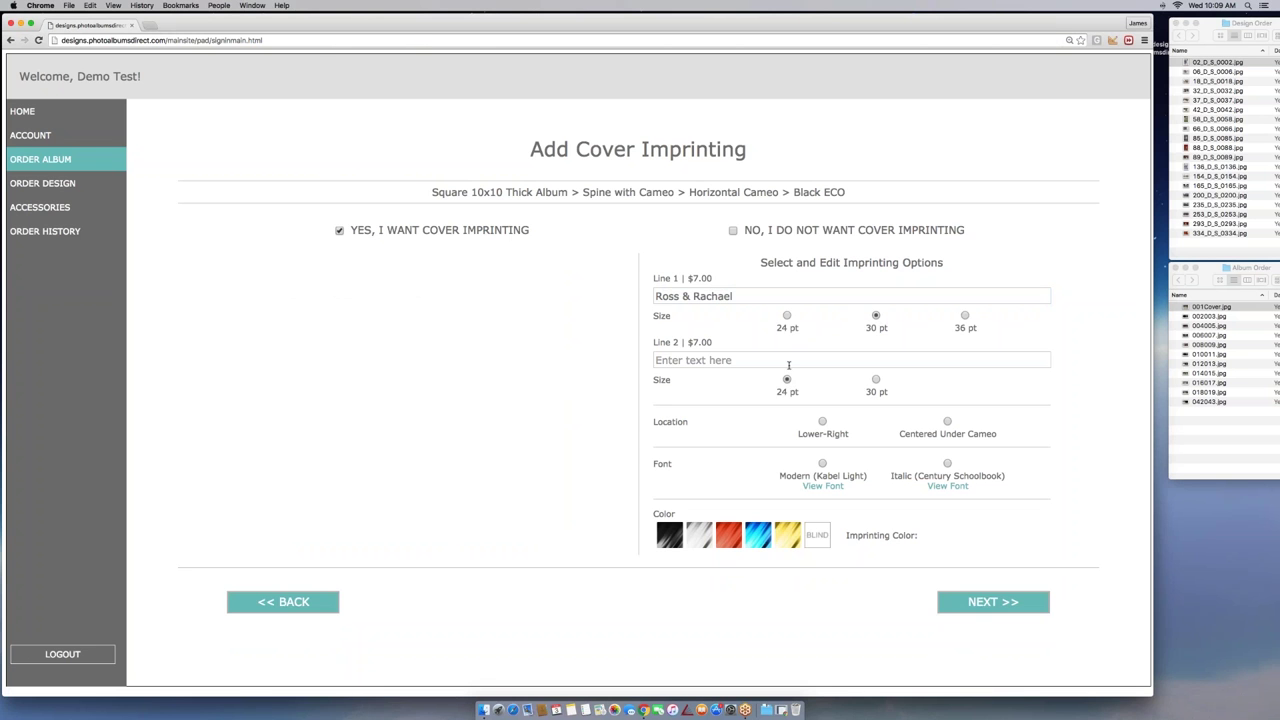
left_click(782, 361)
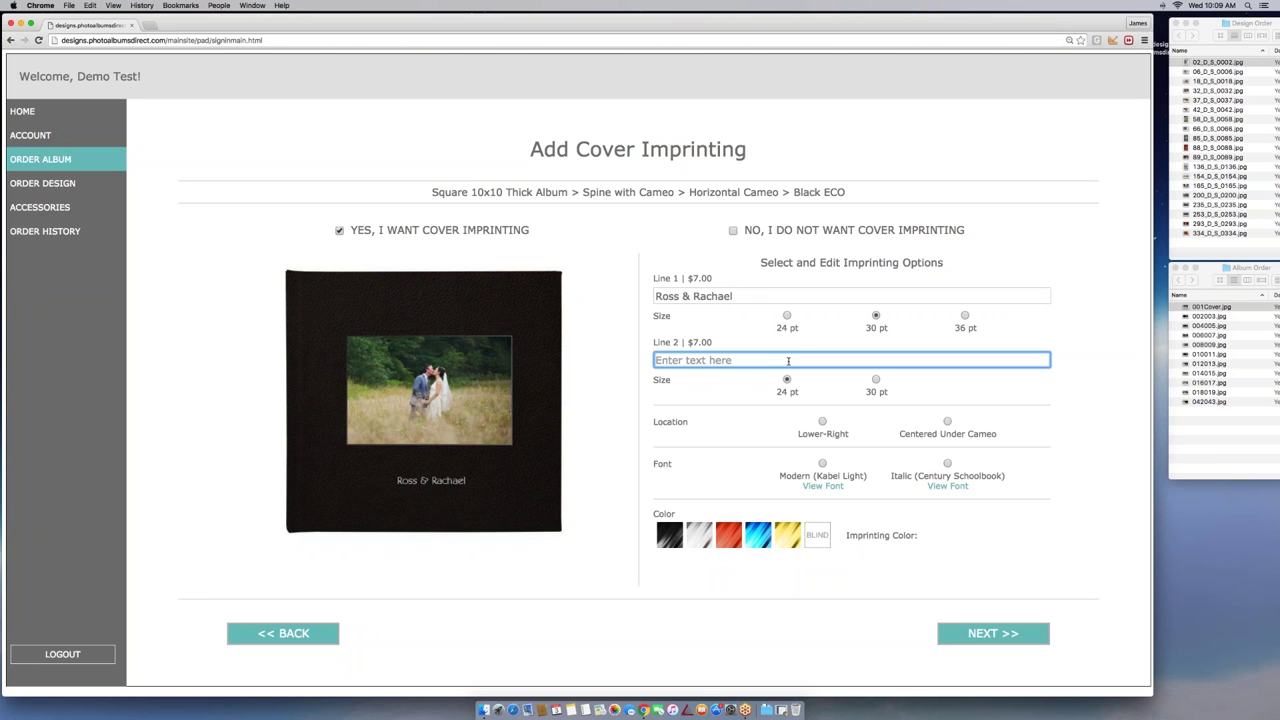
type("7.3.2016")
left_click(946, 422)
Use the Modern (Kabel Light) font in silver for the cover imprint
left_click(822, 464)
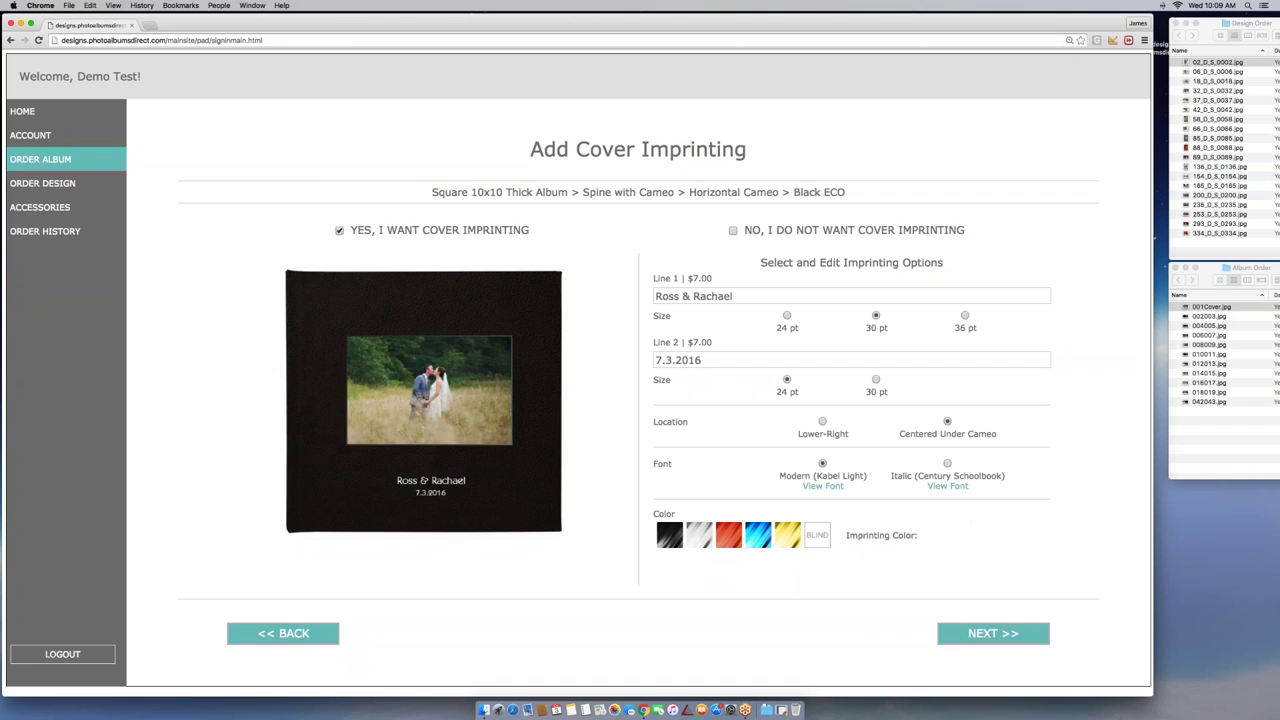
left_click(762, 538)
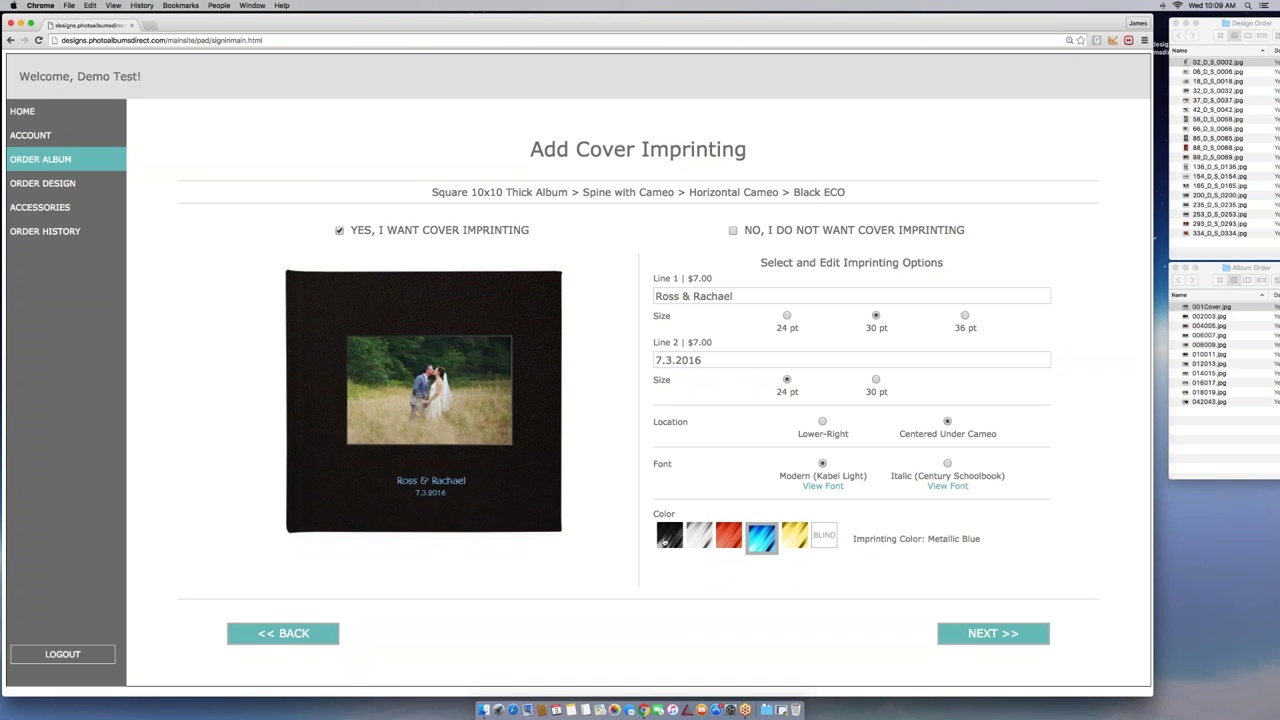
left_click(668, 540)
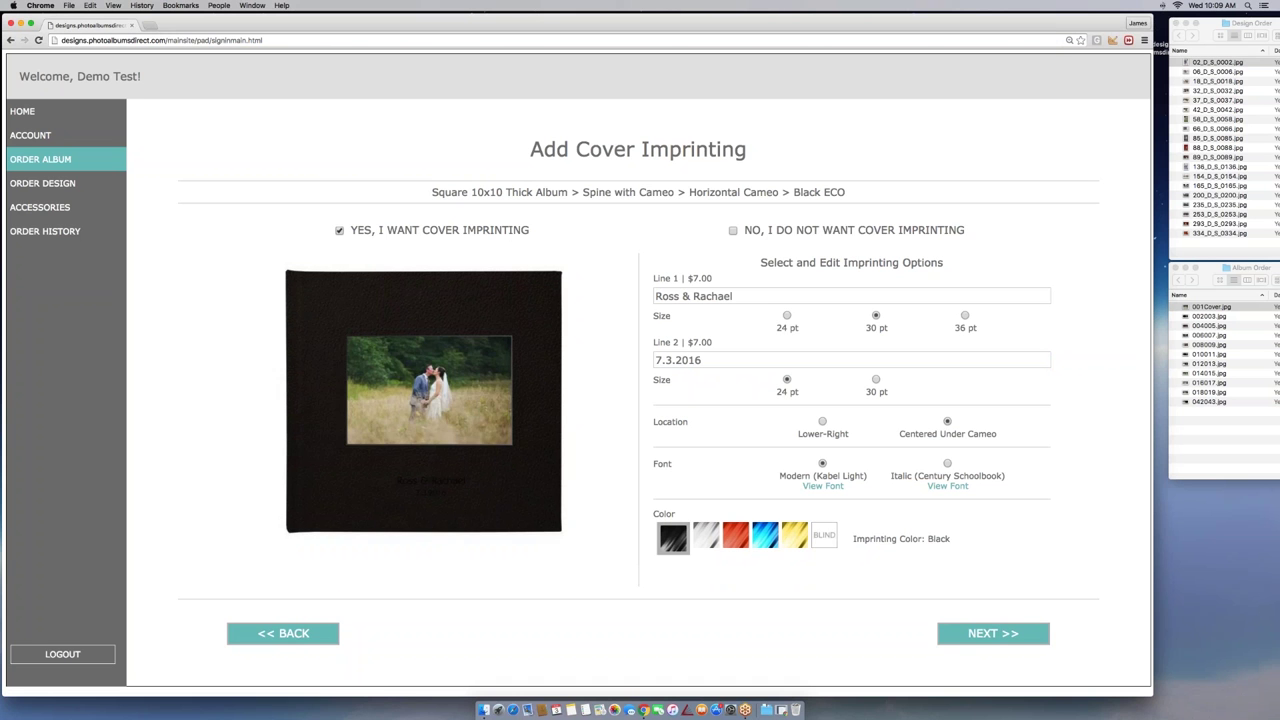
left_click(704, 537)
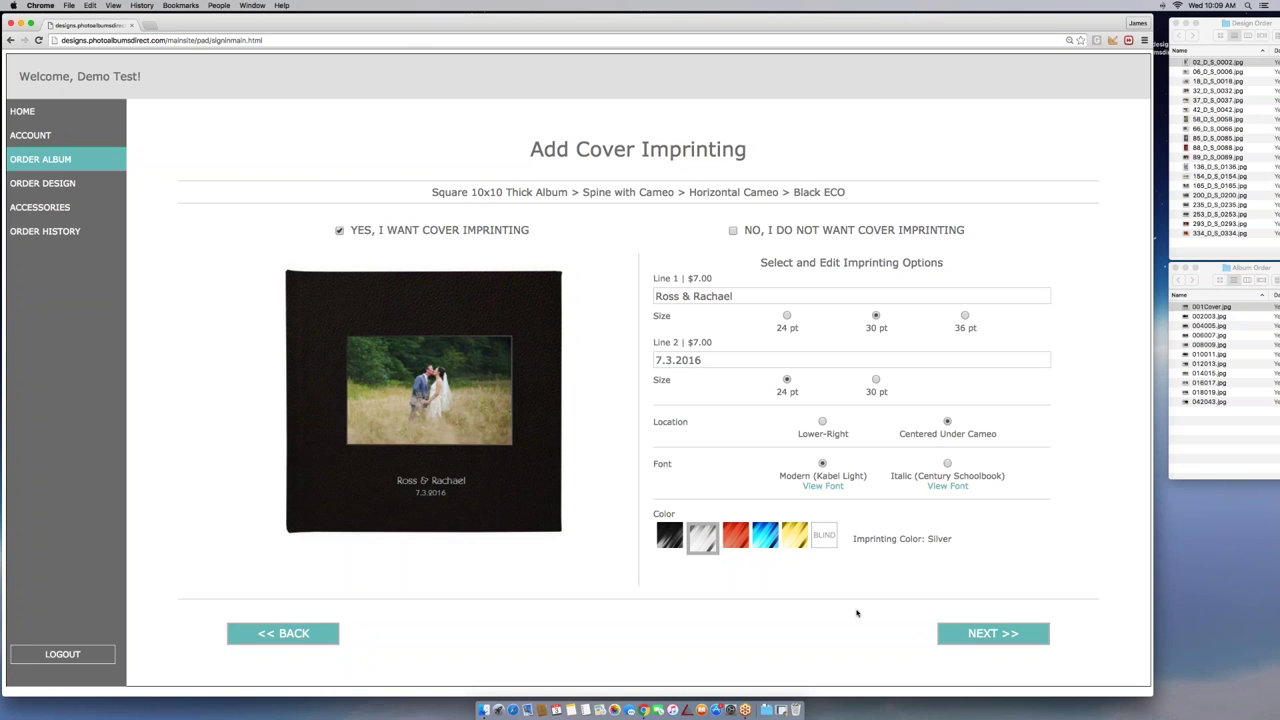
left_click(947, 486)
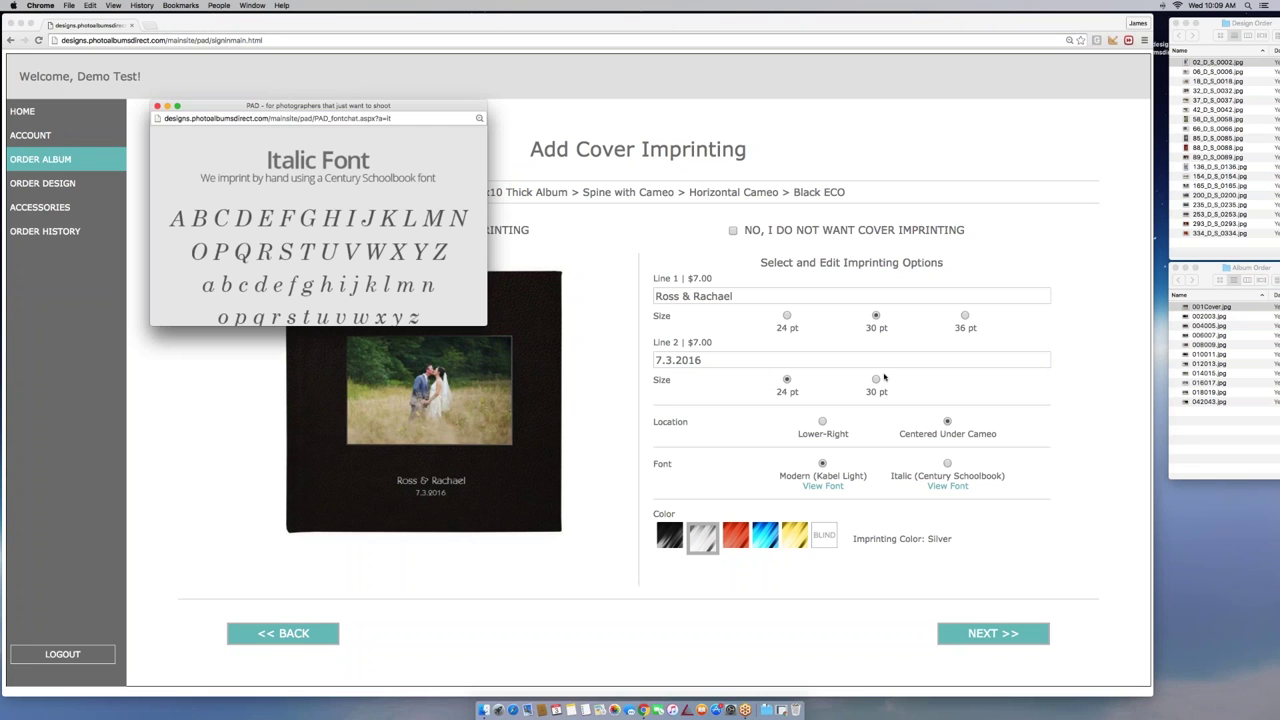
left_click(157, 106)
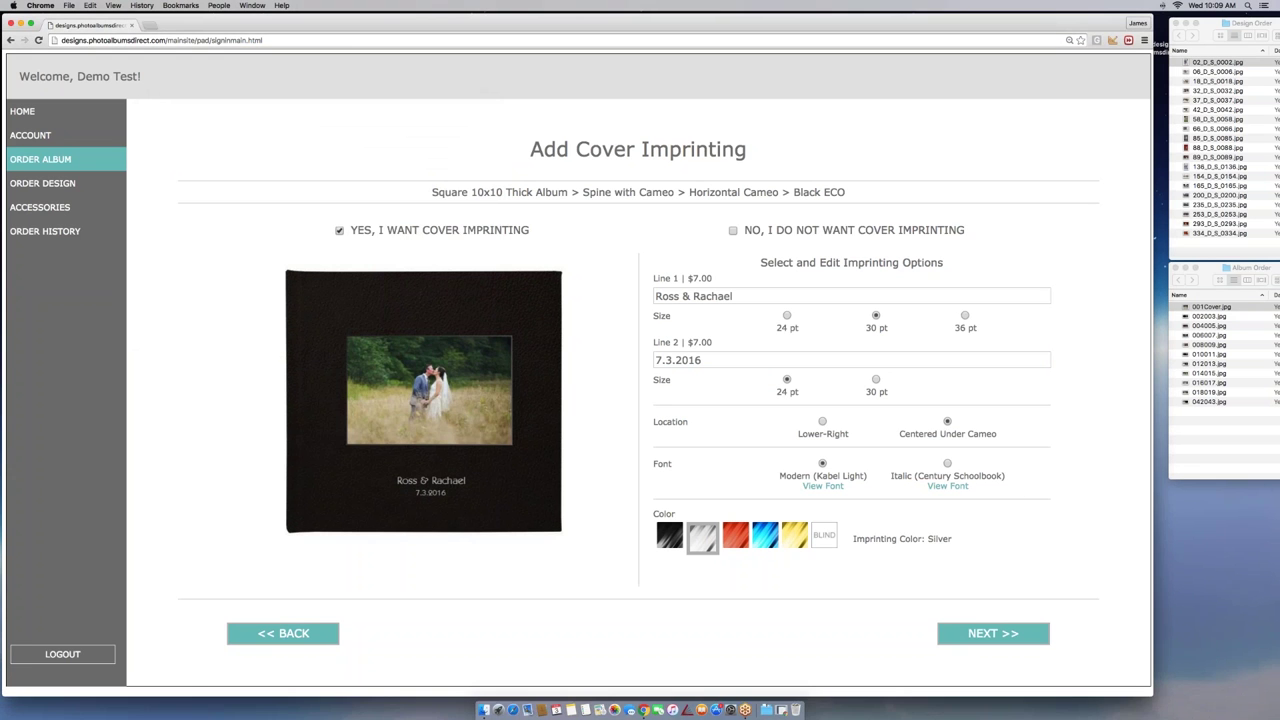
Pick the Smoke Upgraded Linen Liner ($5) and opt in to liner imprinting
left_click(989, 632)
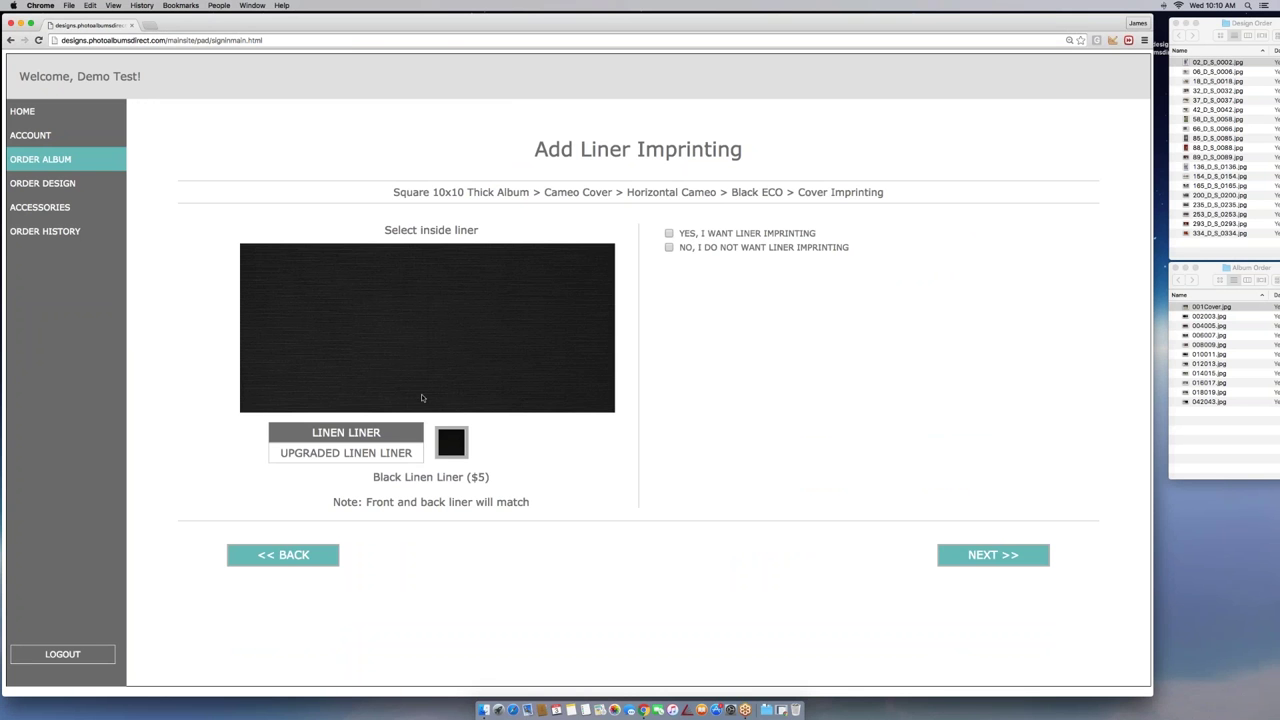
left_click(343, 455)
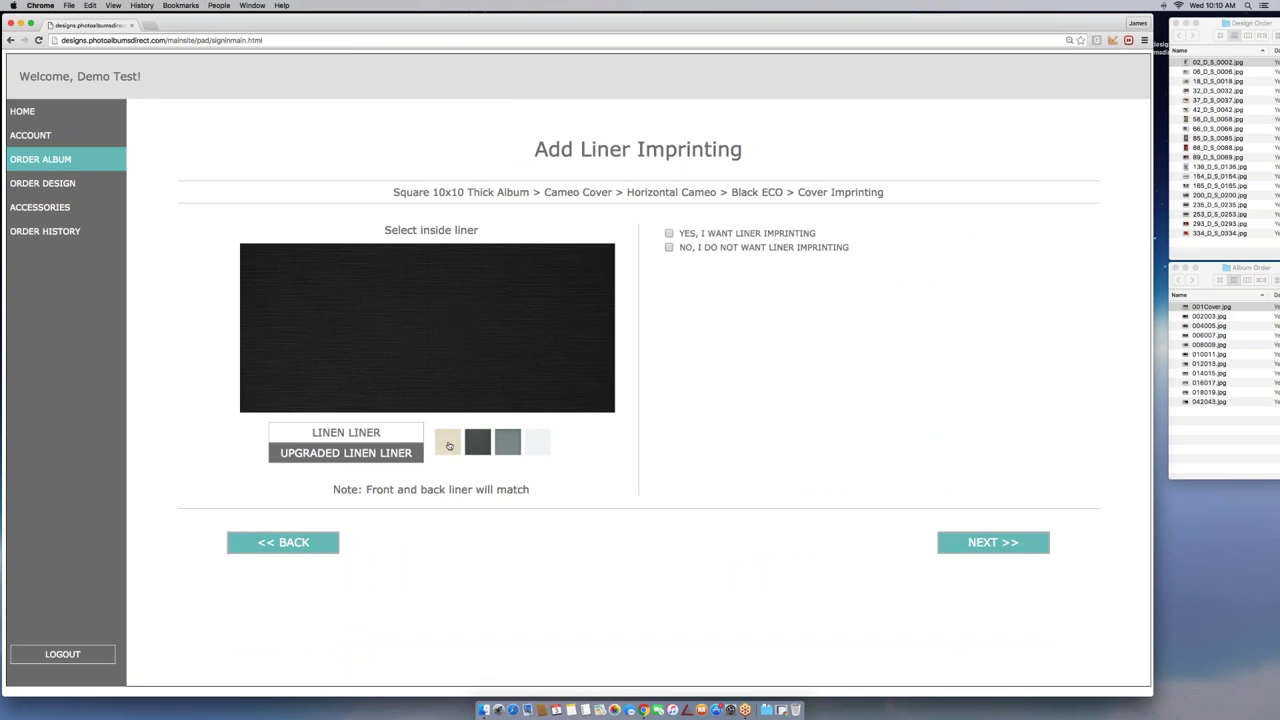
left_click(486, 446)
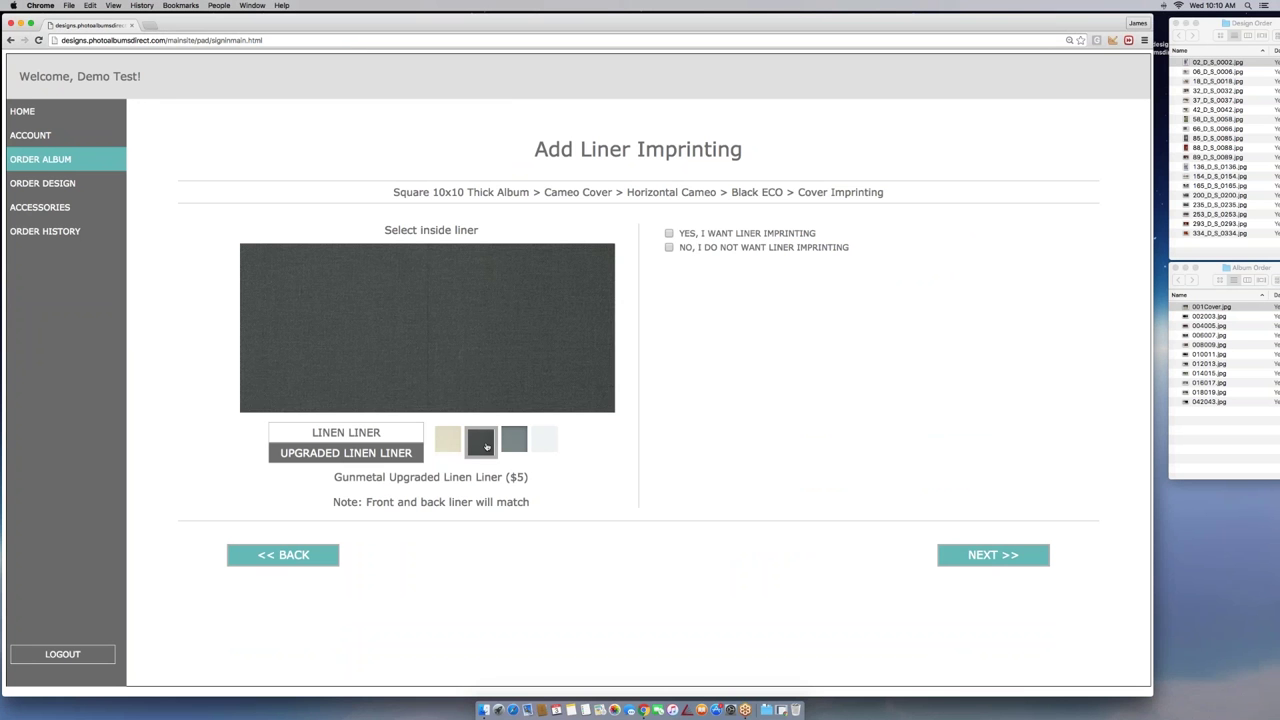
left_click(513, 446)
left_click(553, 447)
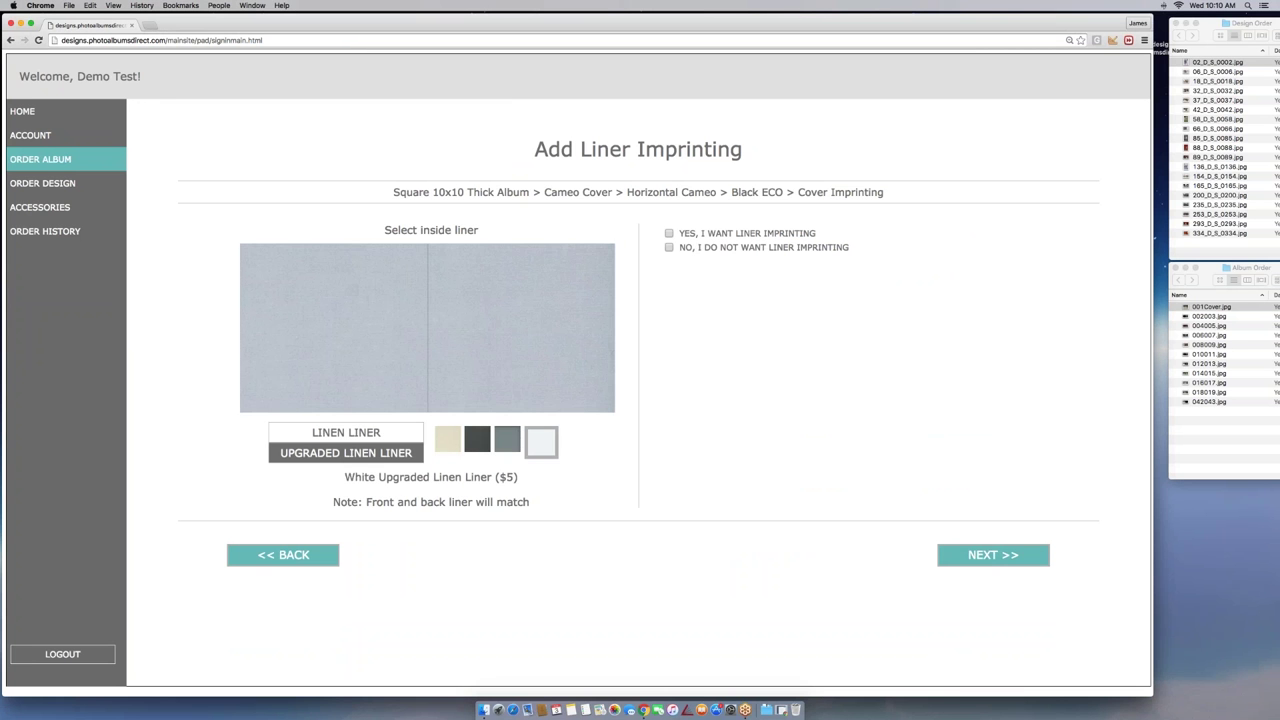
left_click(449, 447)
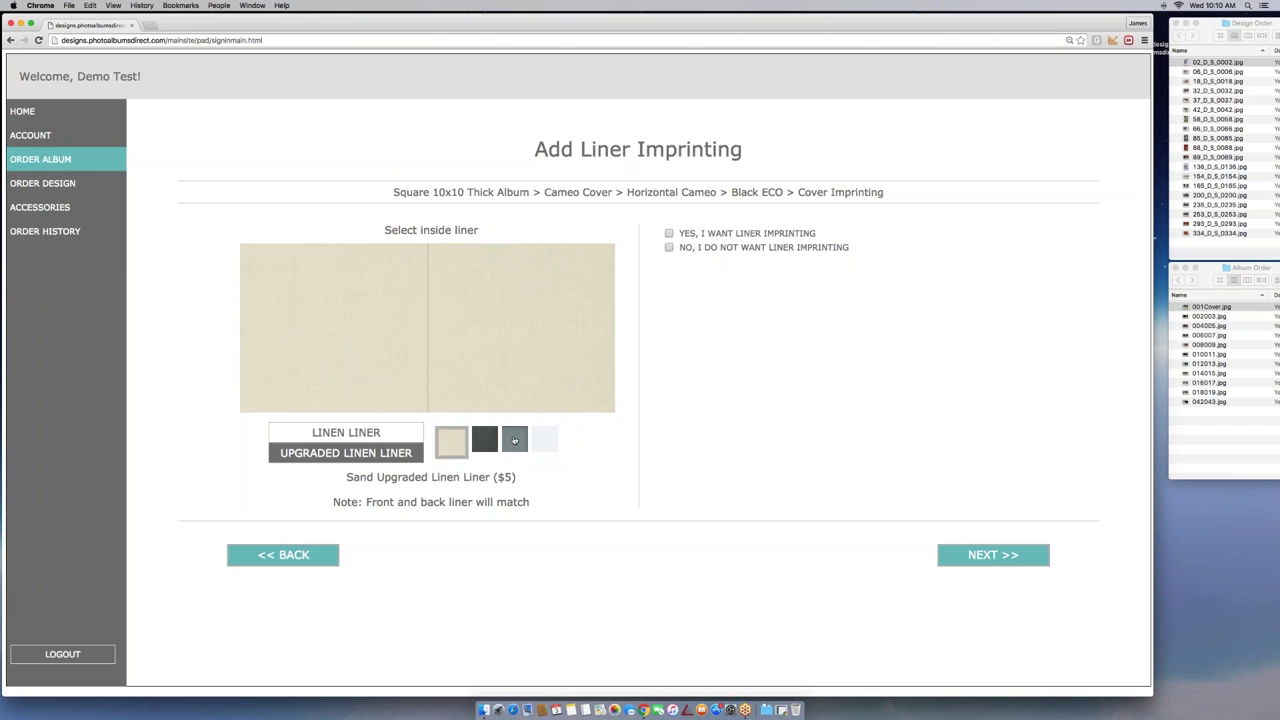
left_click(516, 444)
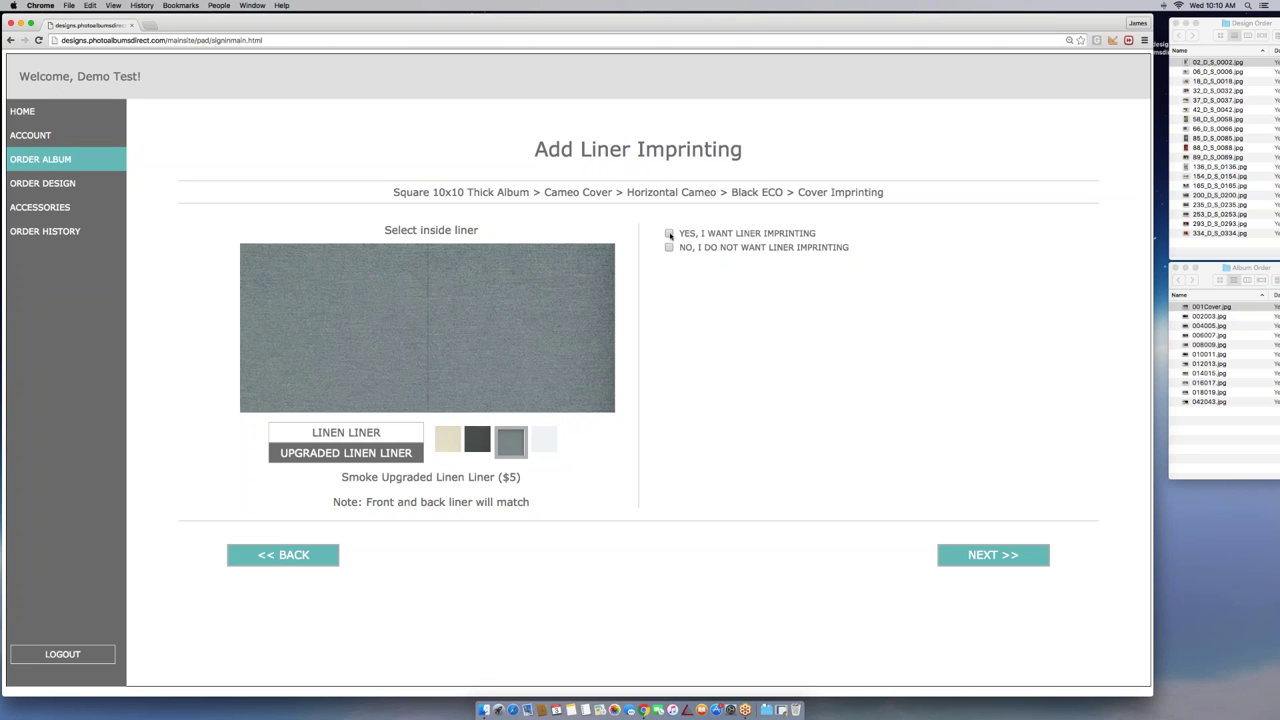
left_click(669, 234)
Set liner Line 1 to 'Demo Studio' at 30 pt, inside front bottom-centre
left_click(682, 293)
type("dio")
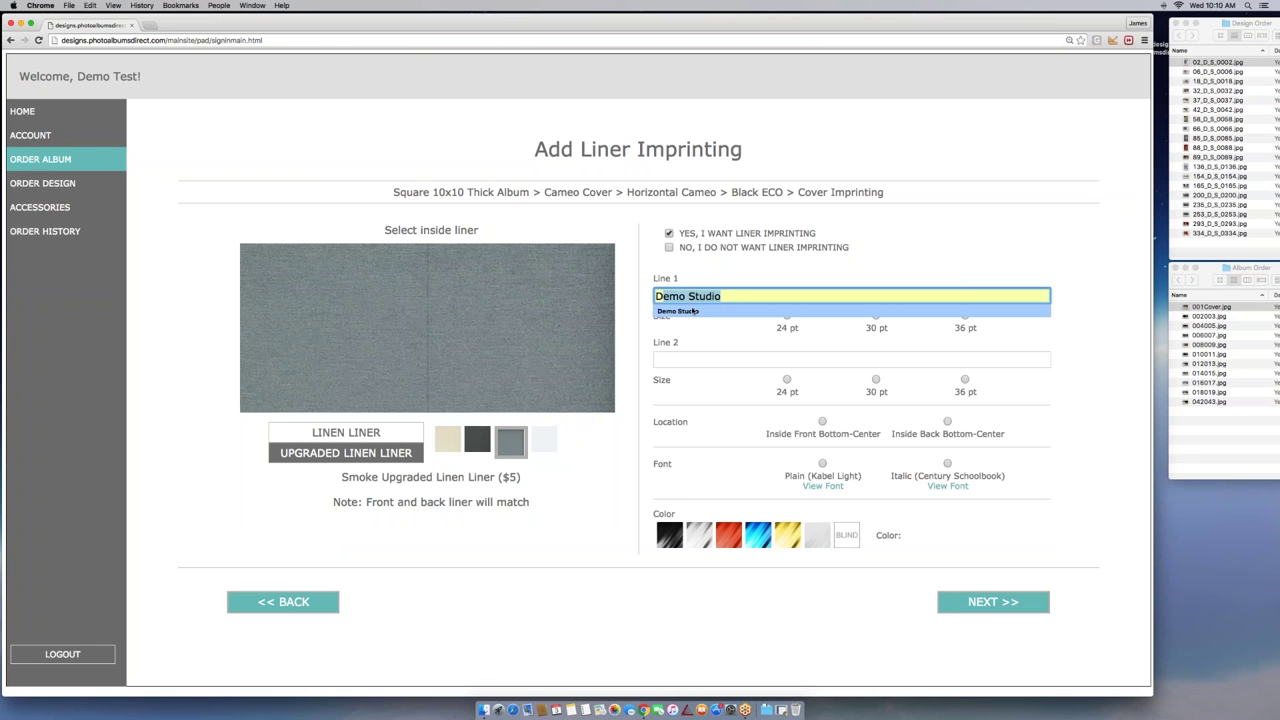
left_click(700, 312)
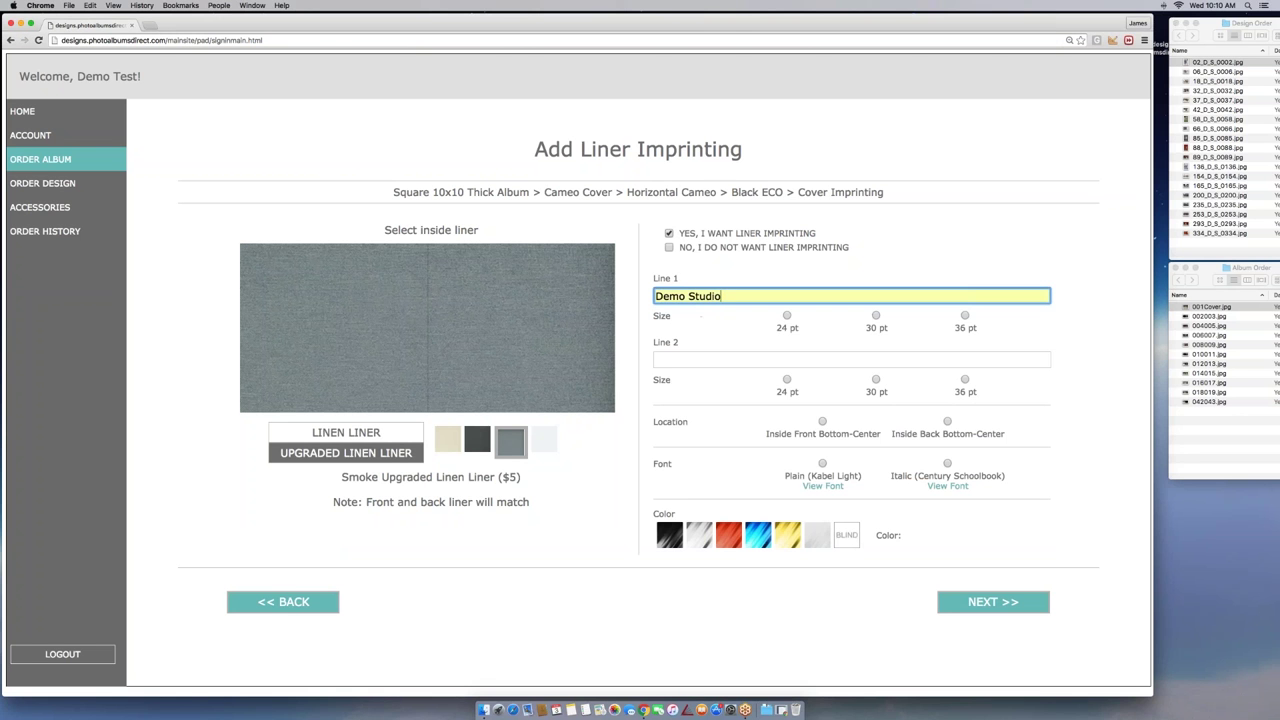
left_click(876, 316)
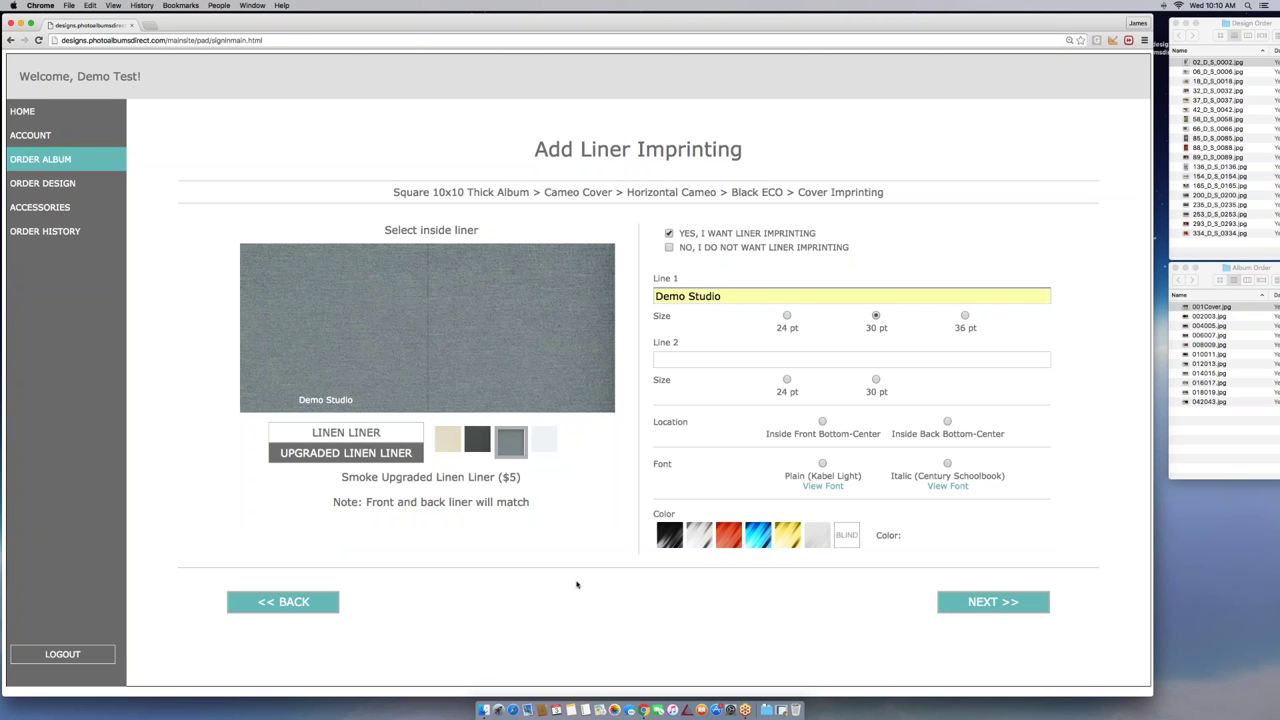
left_click(822, 422)
Use the Plain (Kabel Light) font in silver for the liner imprint
left_click(822, 464)
left_click(753, 537)
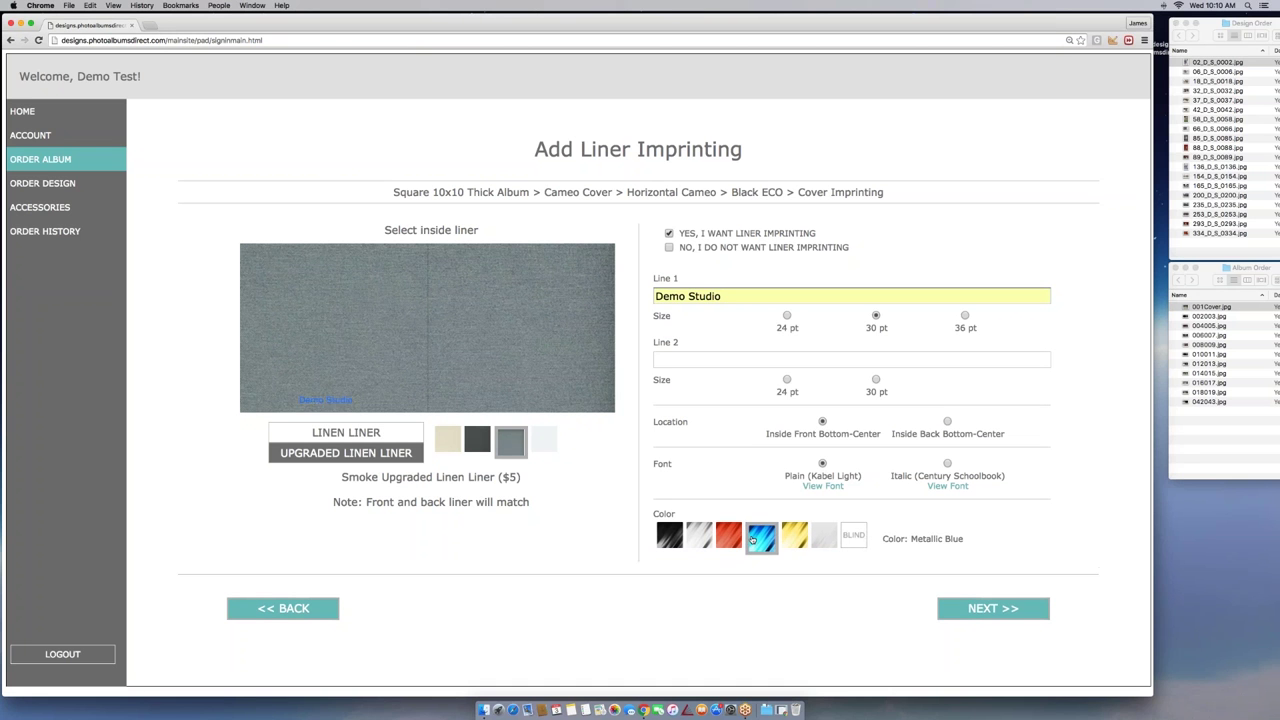
left_click(785, 543)
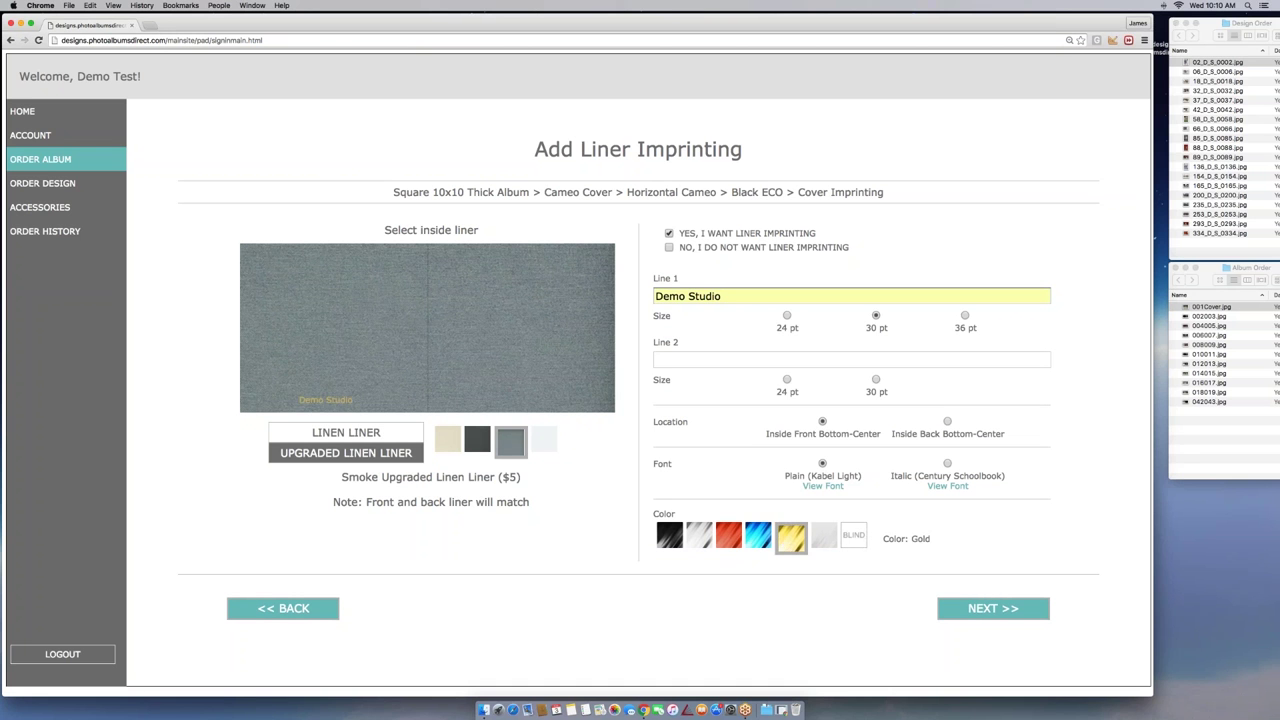
left_click(712, 545)
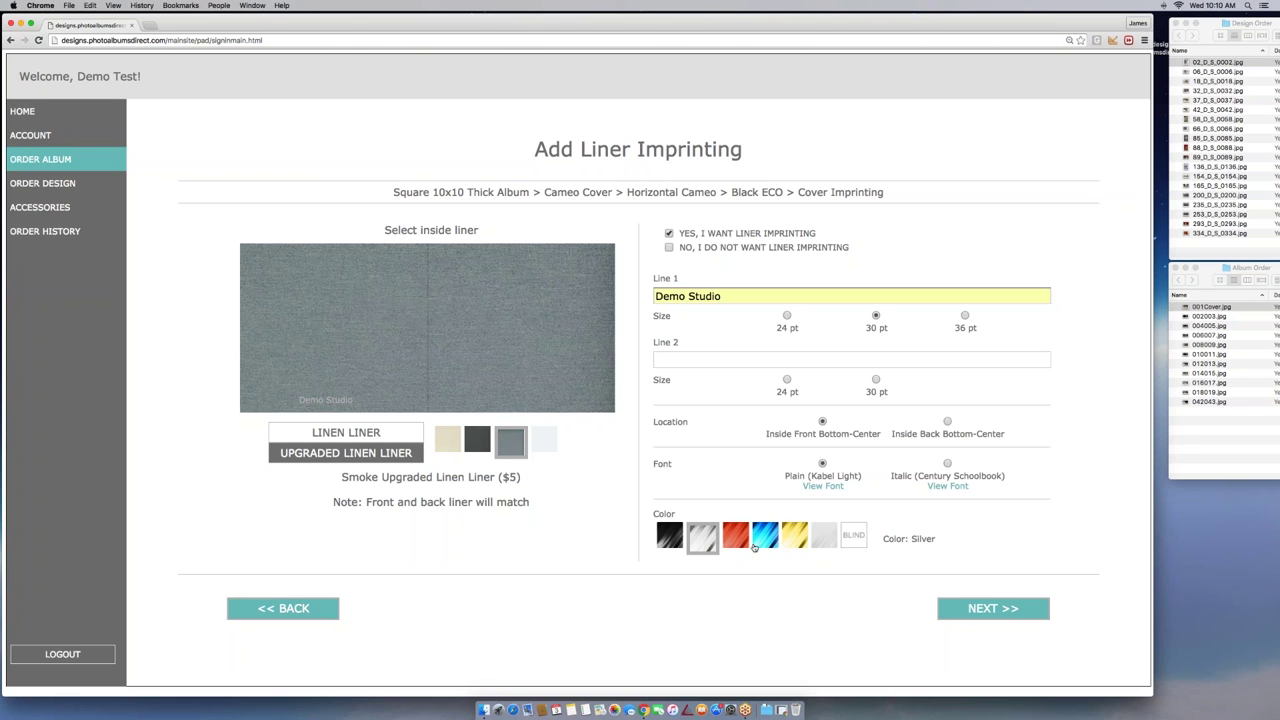
left_click(1000, 607)
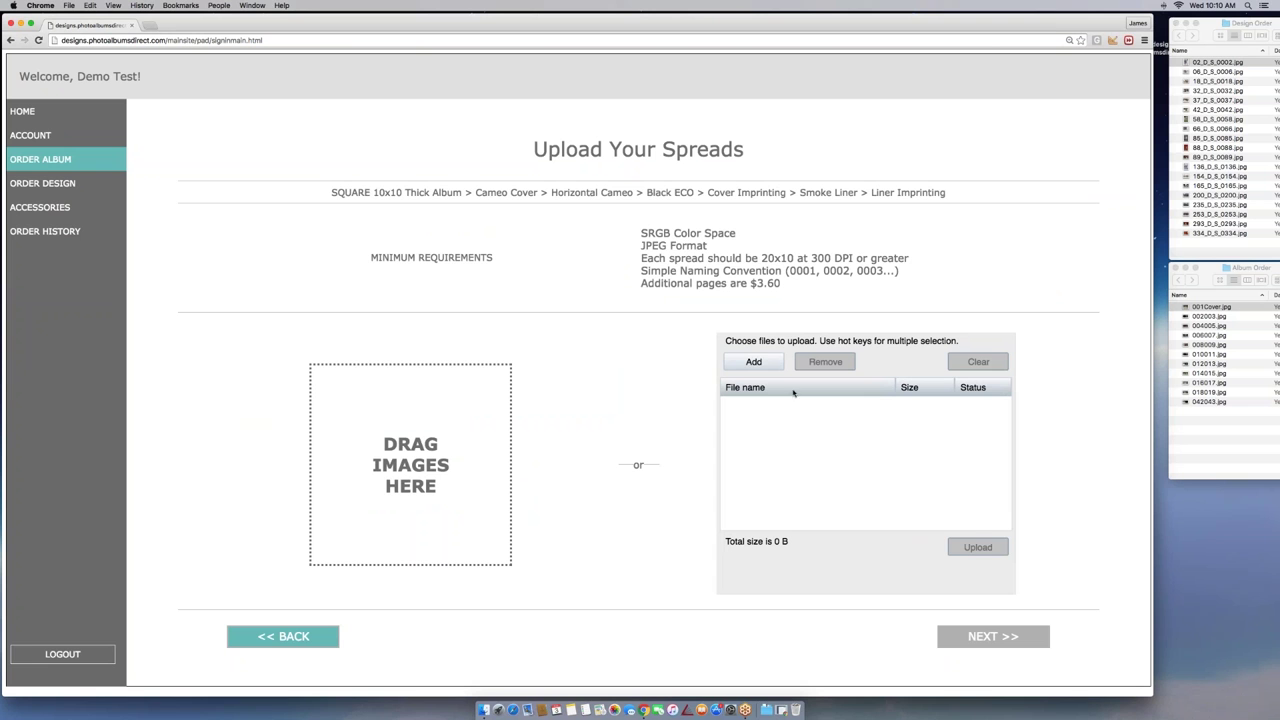
Add spreads 002003.jpg through 010011.jpg from the Album Order folder to the upload list
left_click(760, 364)
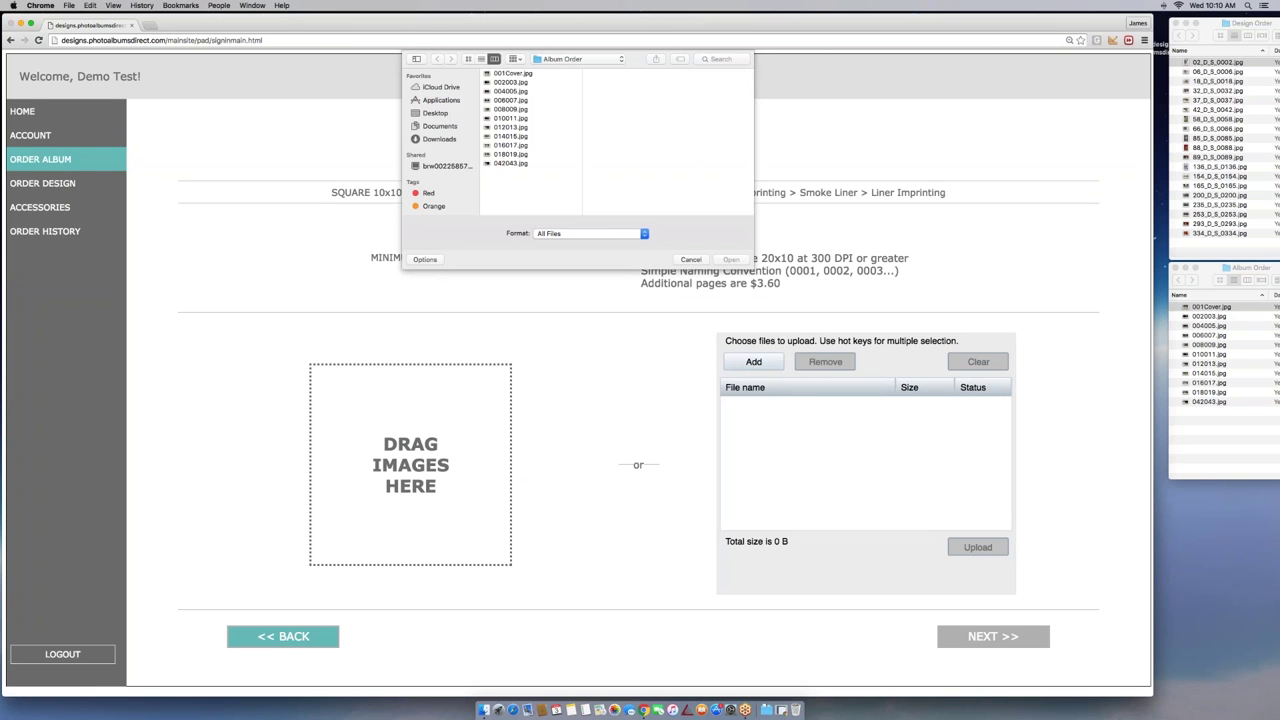
left_click(510, 82)
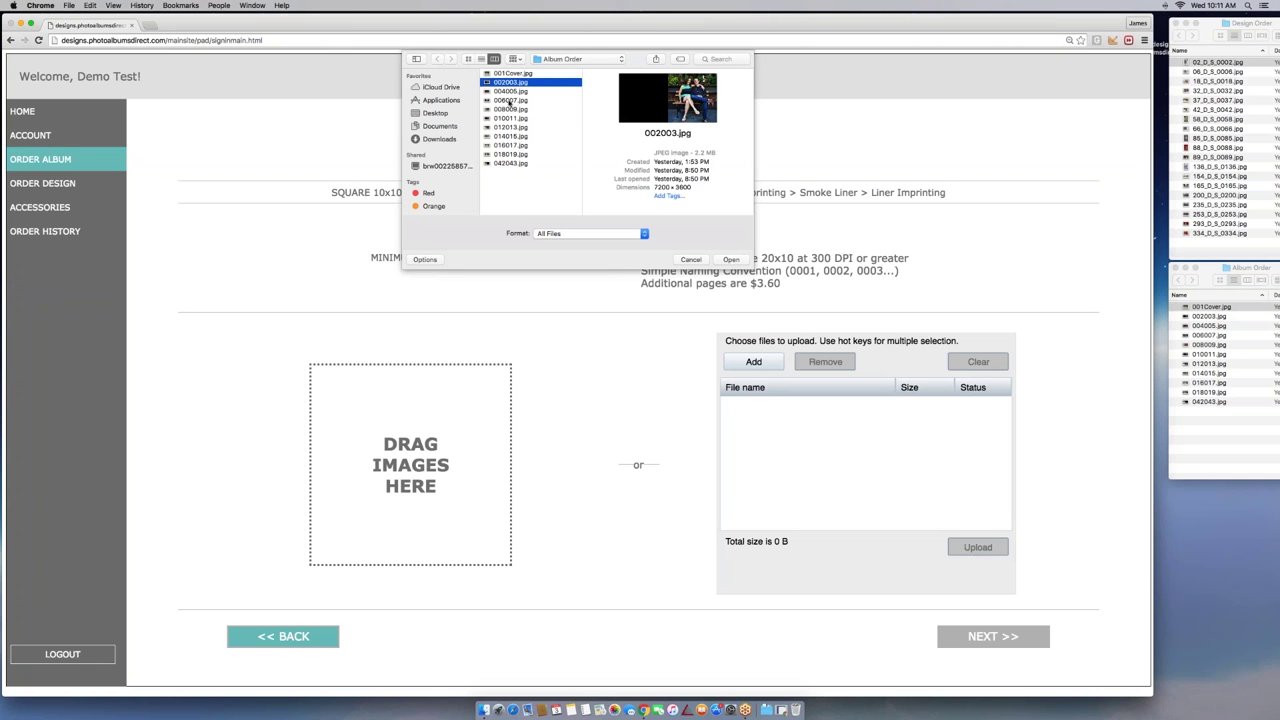
left_click(509, 118, "shift")
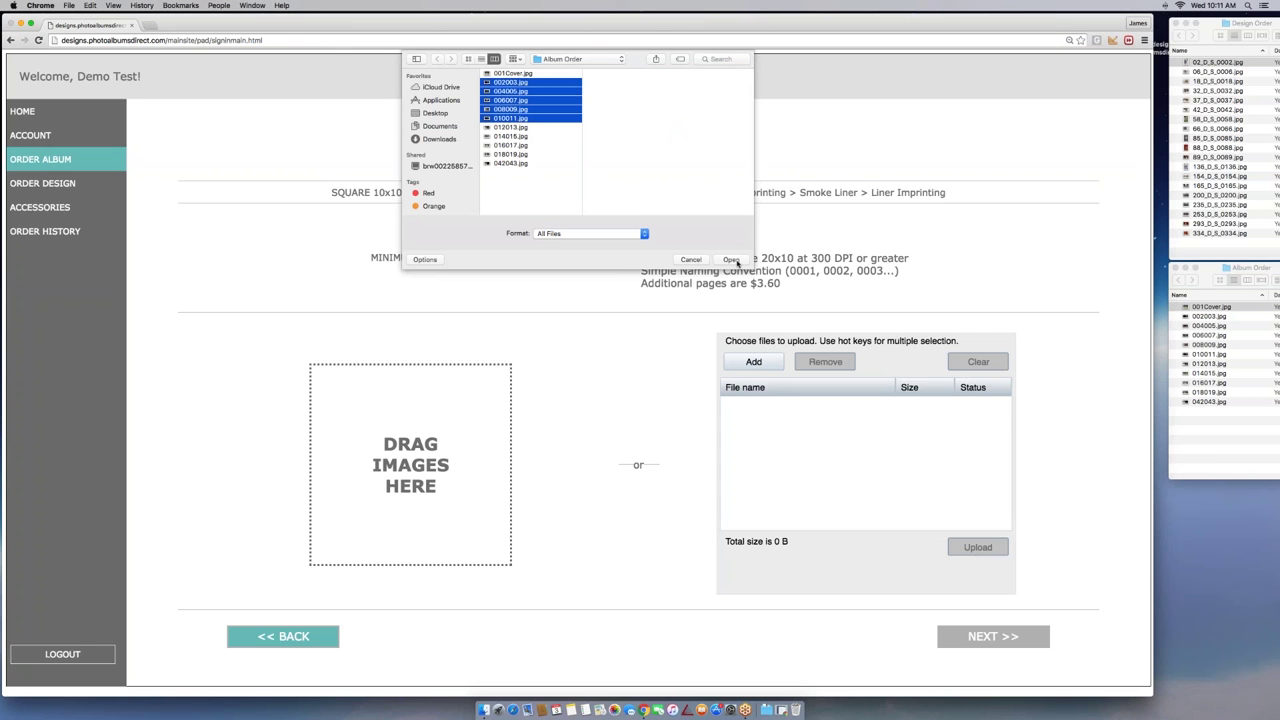
left_click(731, 260)
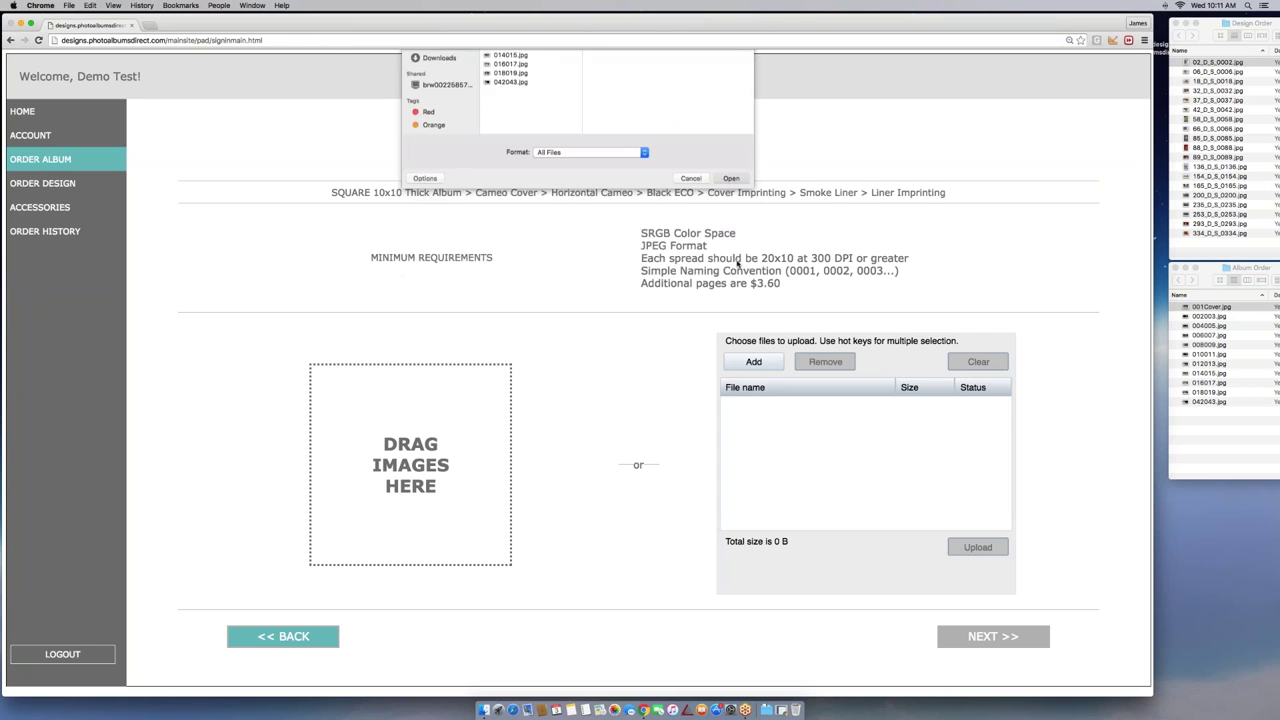
Upload the five queued spread files
left_click(978, 547)
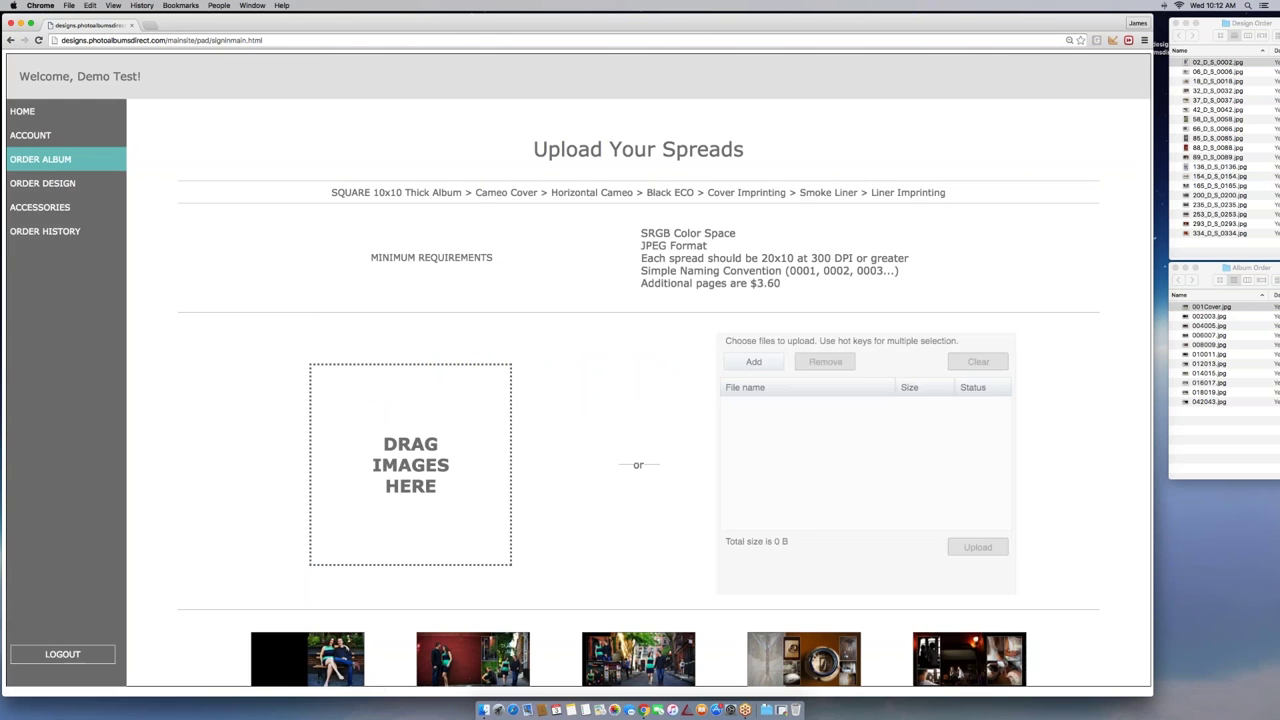
Continue to the Sequence Your Images page and try dragging the Page 4 | 5 spread above Page 2 | 3
scroll(850, 300, "down", 4)
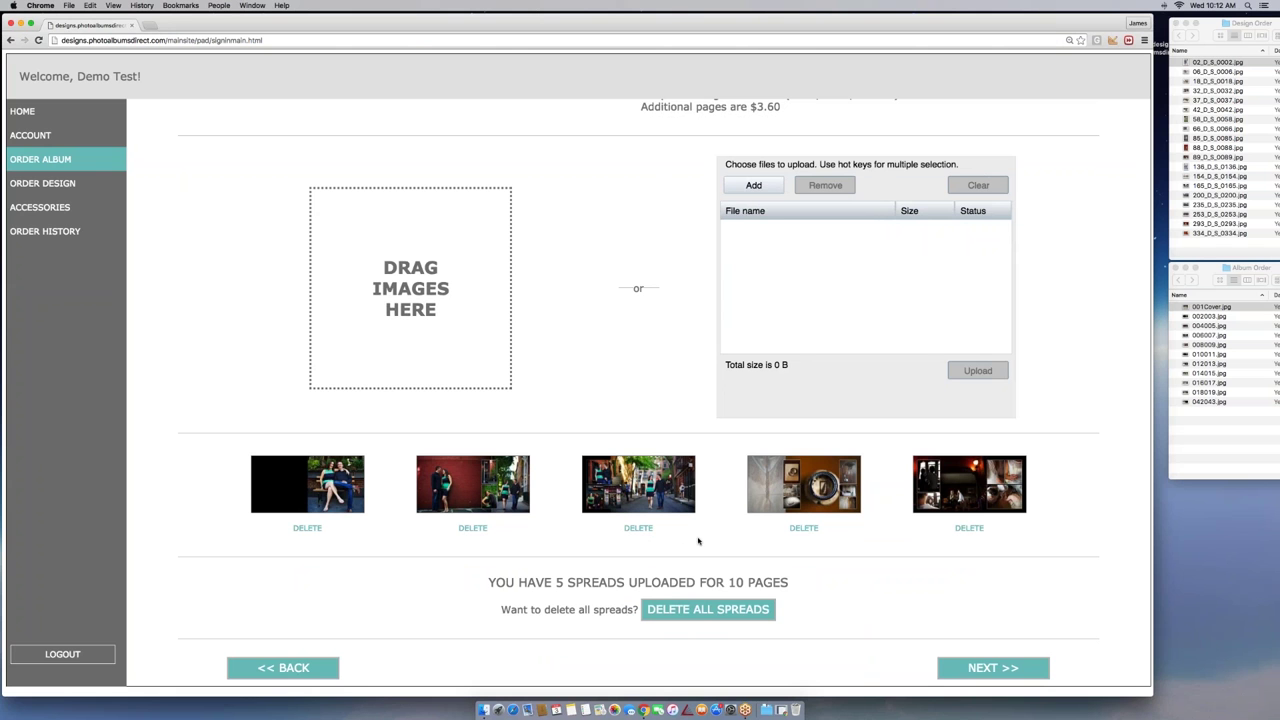
left_click(960, 668)
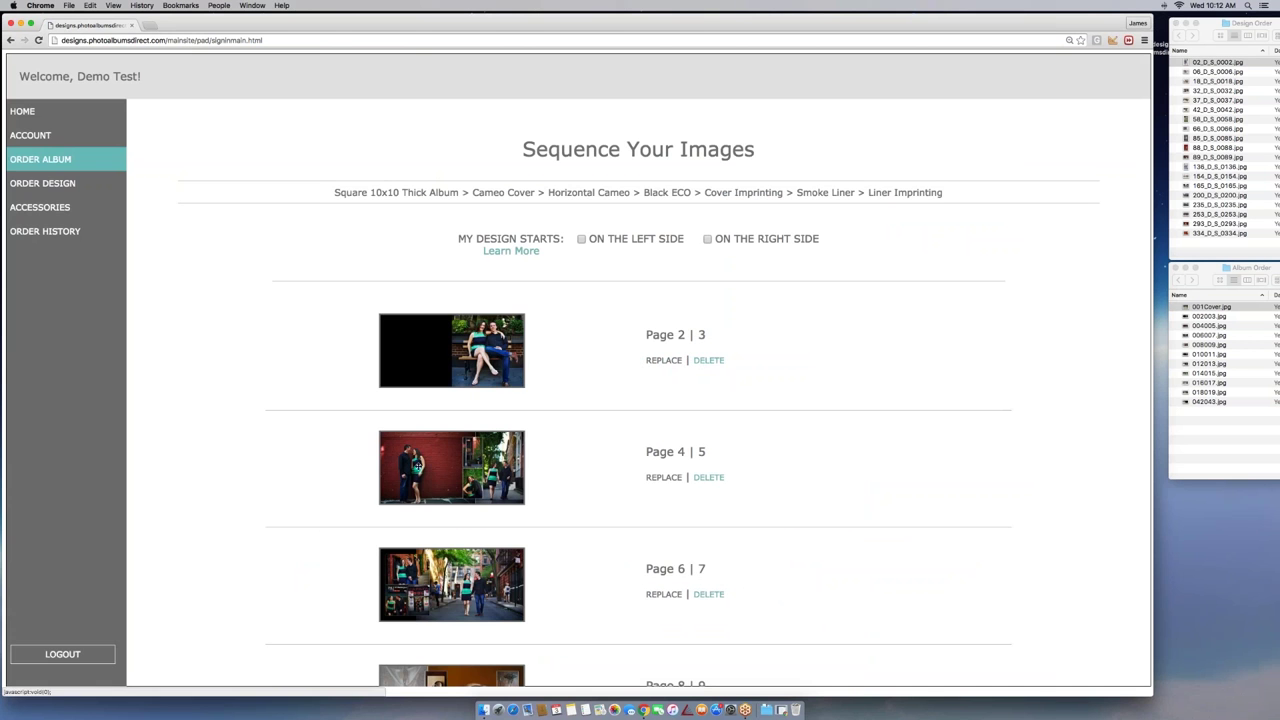
mouse_move(436, 467)
left_mouse_down()
mouse_move(436, 318)
mouse_move(437, 468)
left_mouse_up()
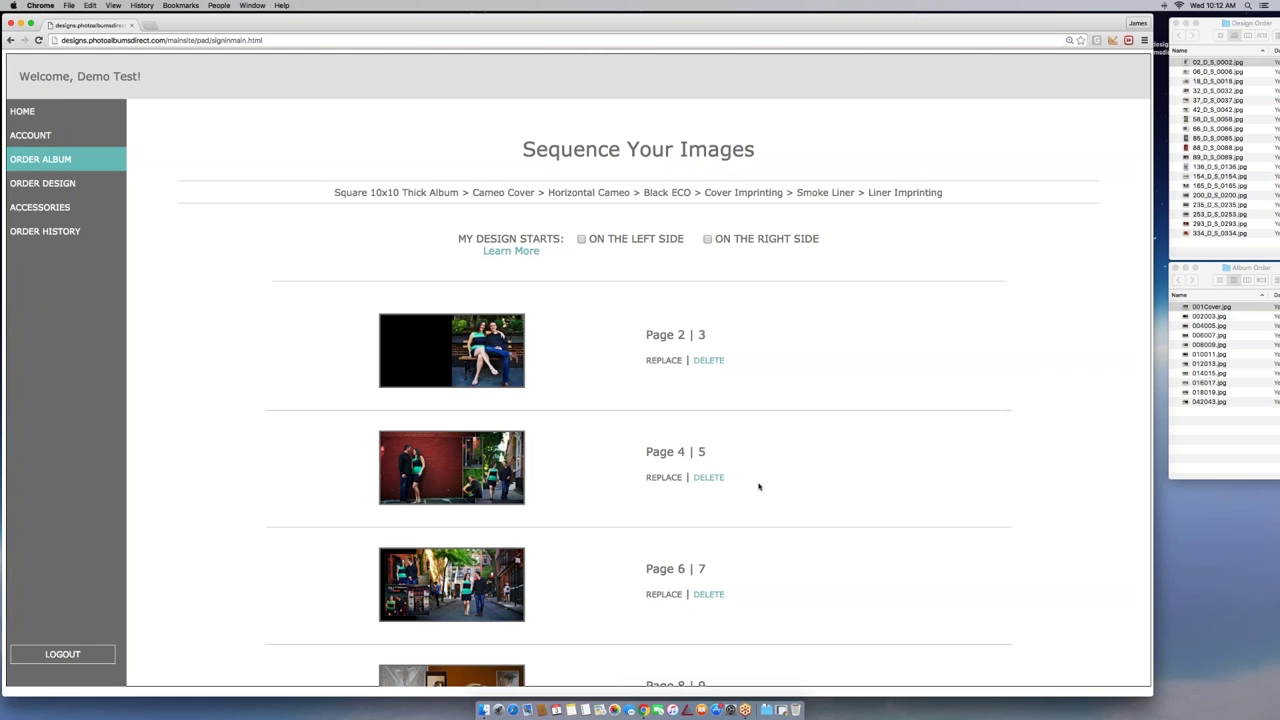
Cancel the Page 4 | 5 replacement and tick ON THE RIGHT SIDE as the design's starting side
left_click(663, 478)
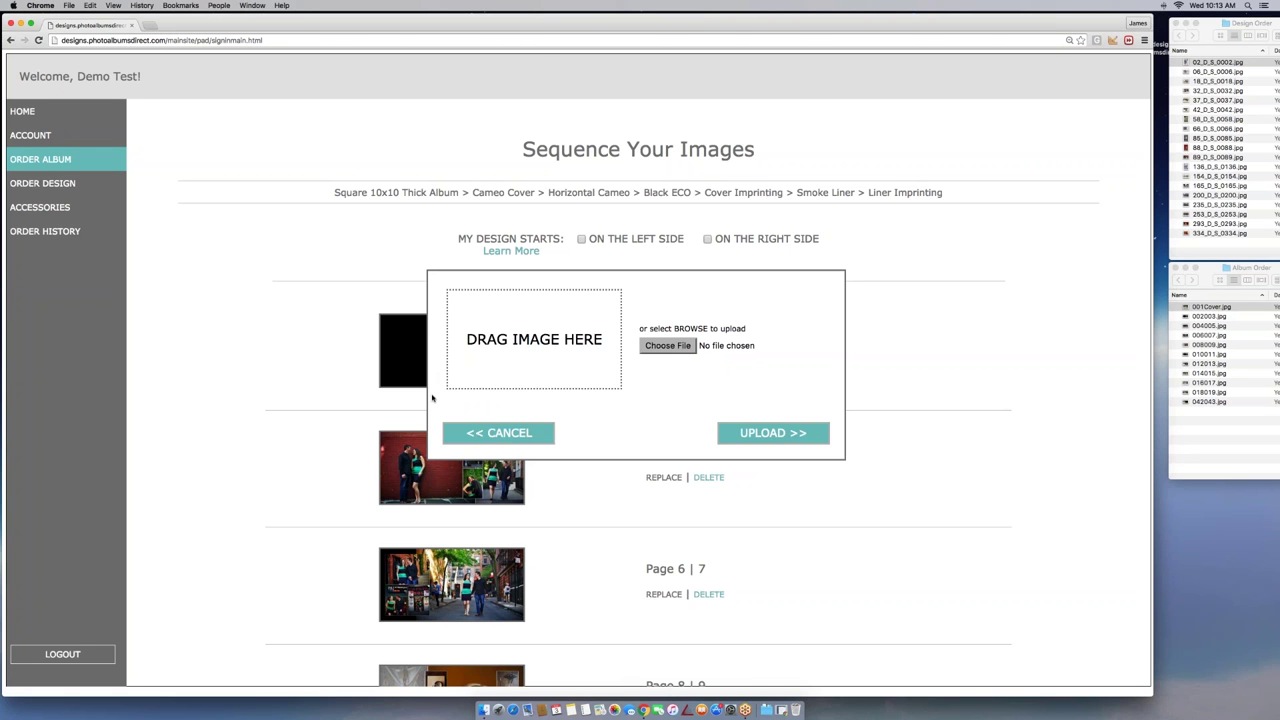
left_click(499, 432)
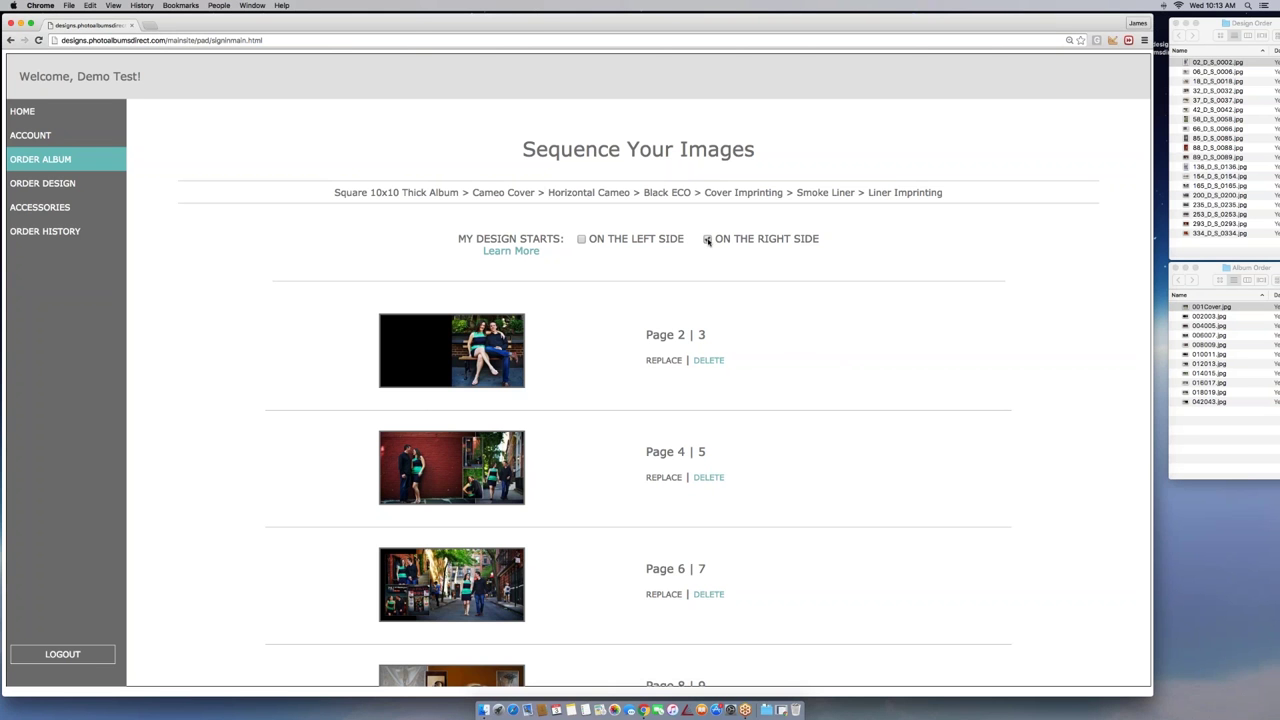
left_click(707, 240)
scroll(839, 327, "down", 1)
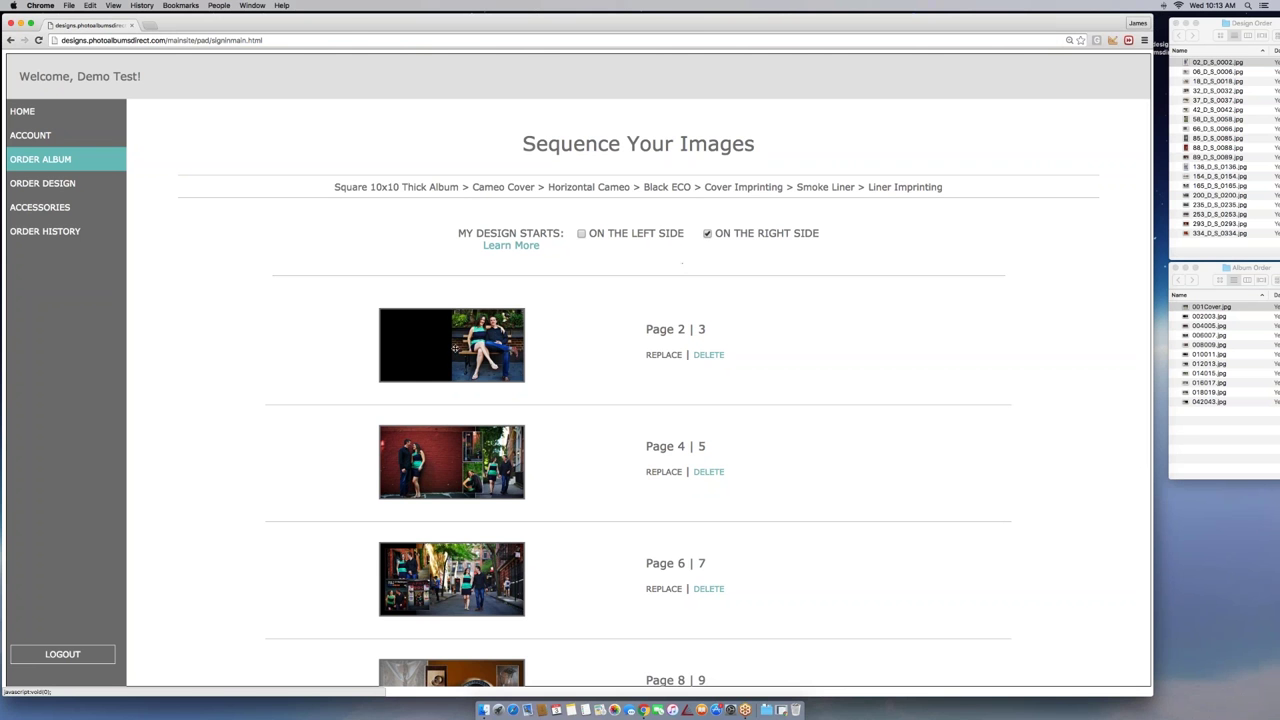
scroll(499, 353, "down", 1)
scroll(640, 400, "down", 6)
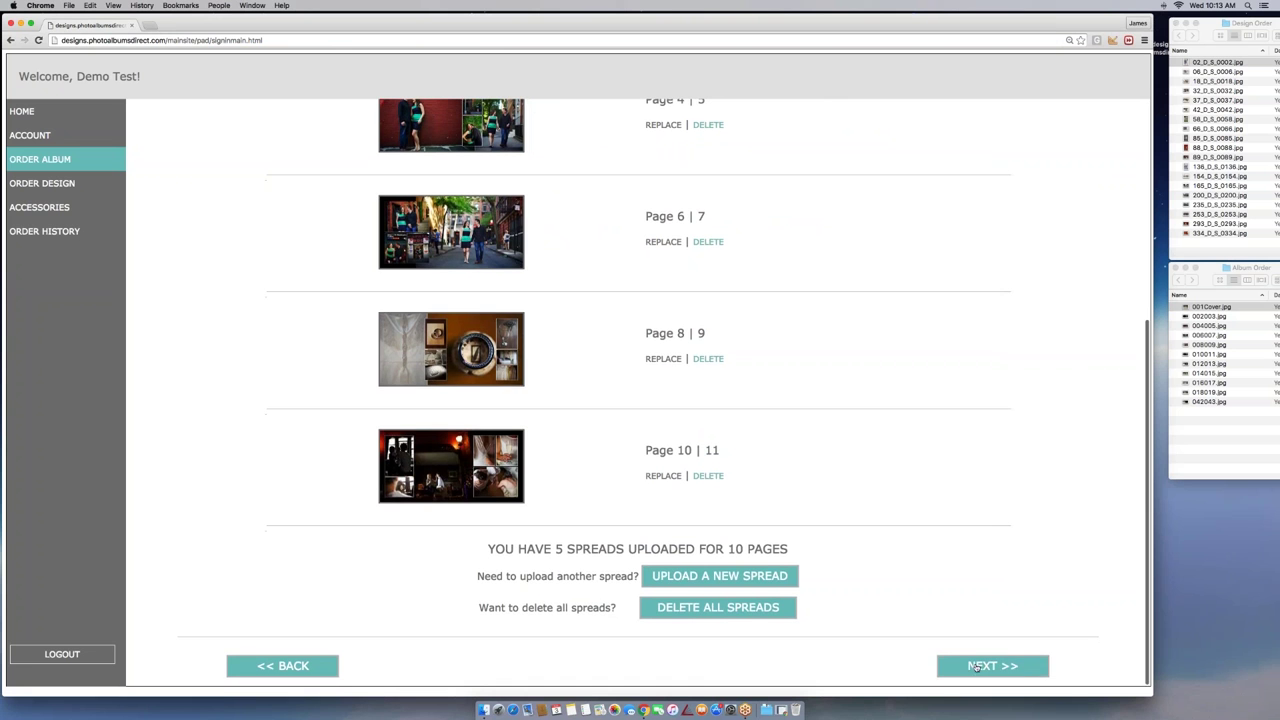
Open the album review and page from the cover through pages 2–11 to the back cover
left_click(985, 666)
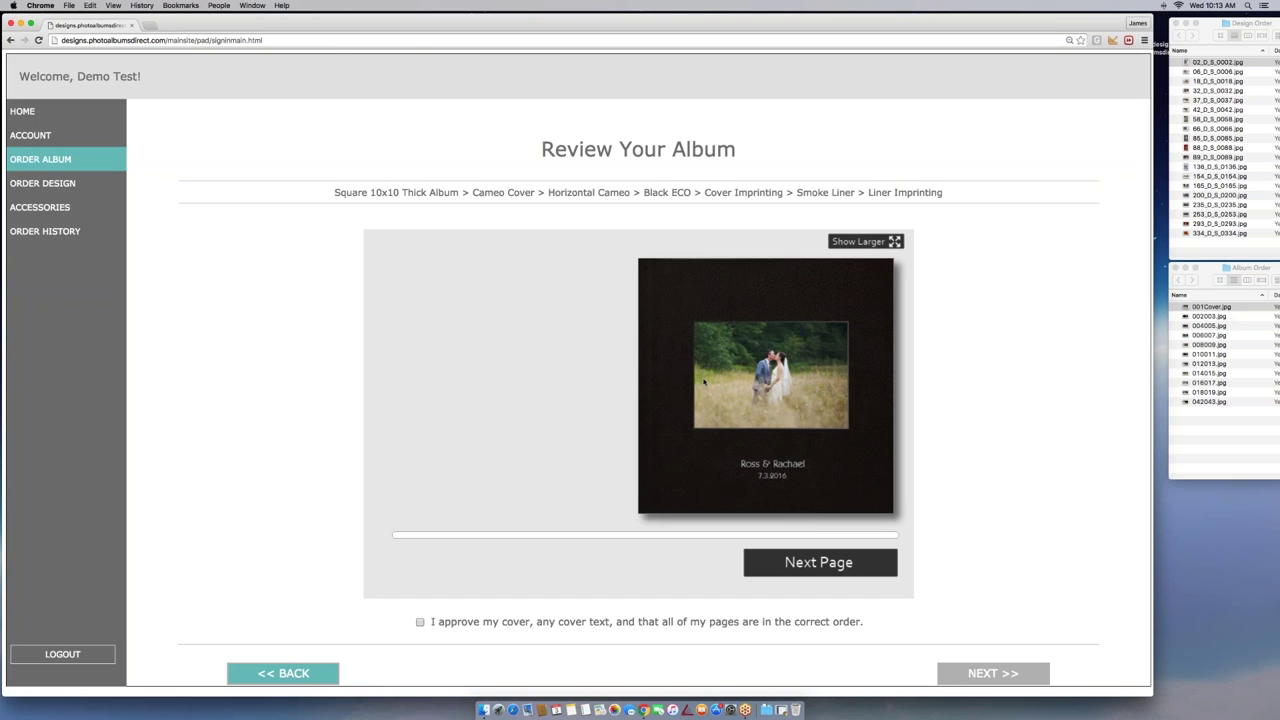
left_click(818, 563)
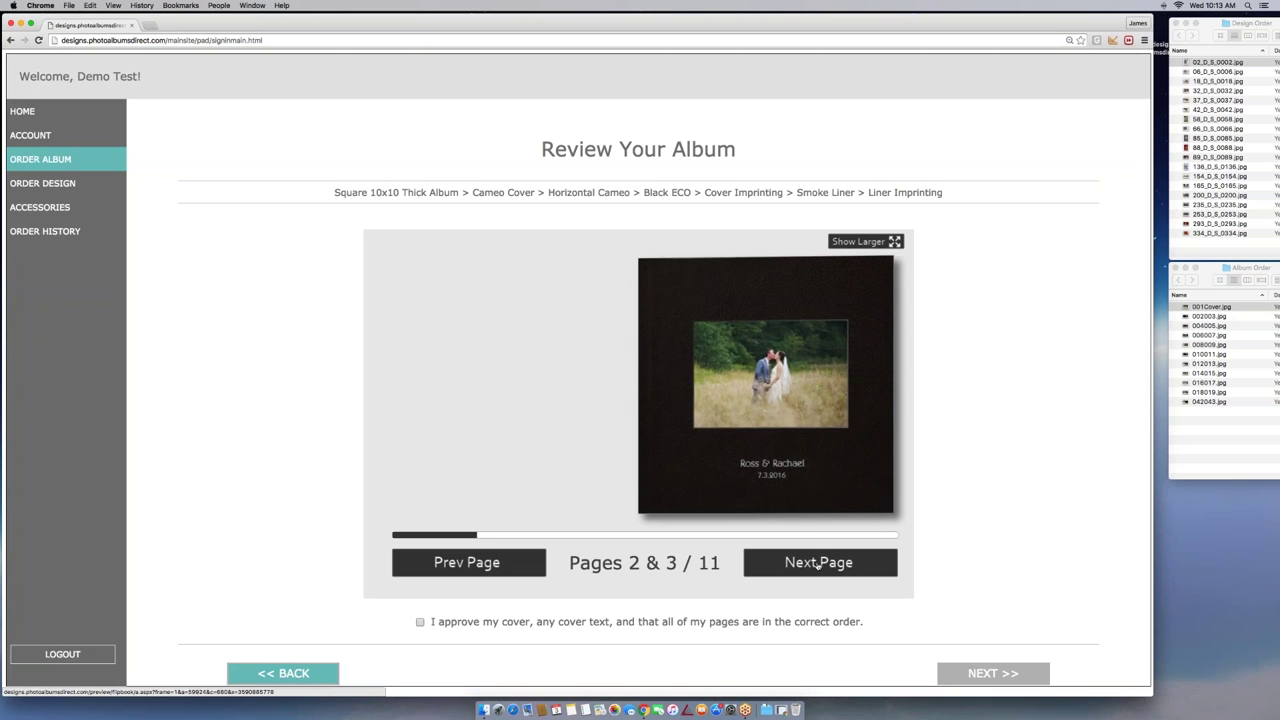
left_click(818, 563)
left_click(818, 563)
left_click(818, 563)
left_click(818, 563)
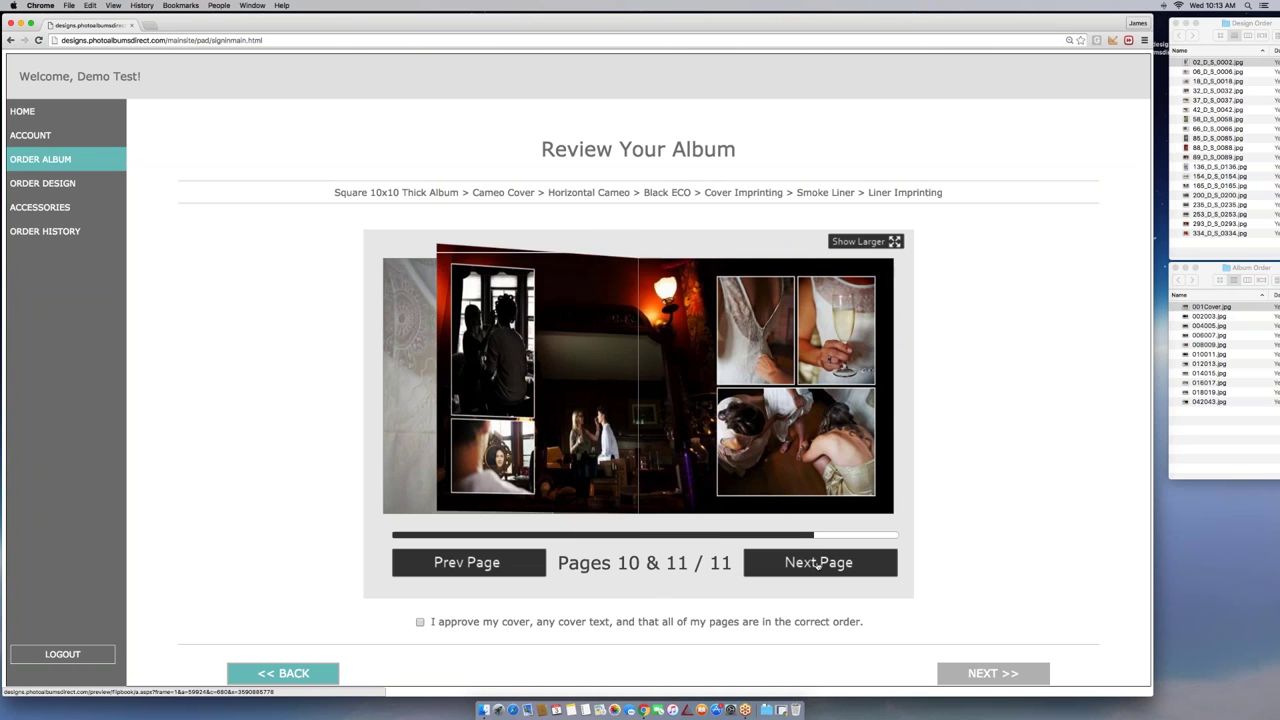
left_click(818, 563)
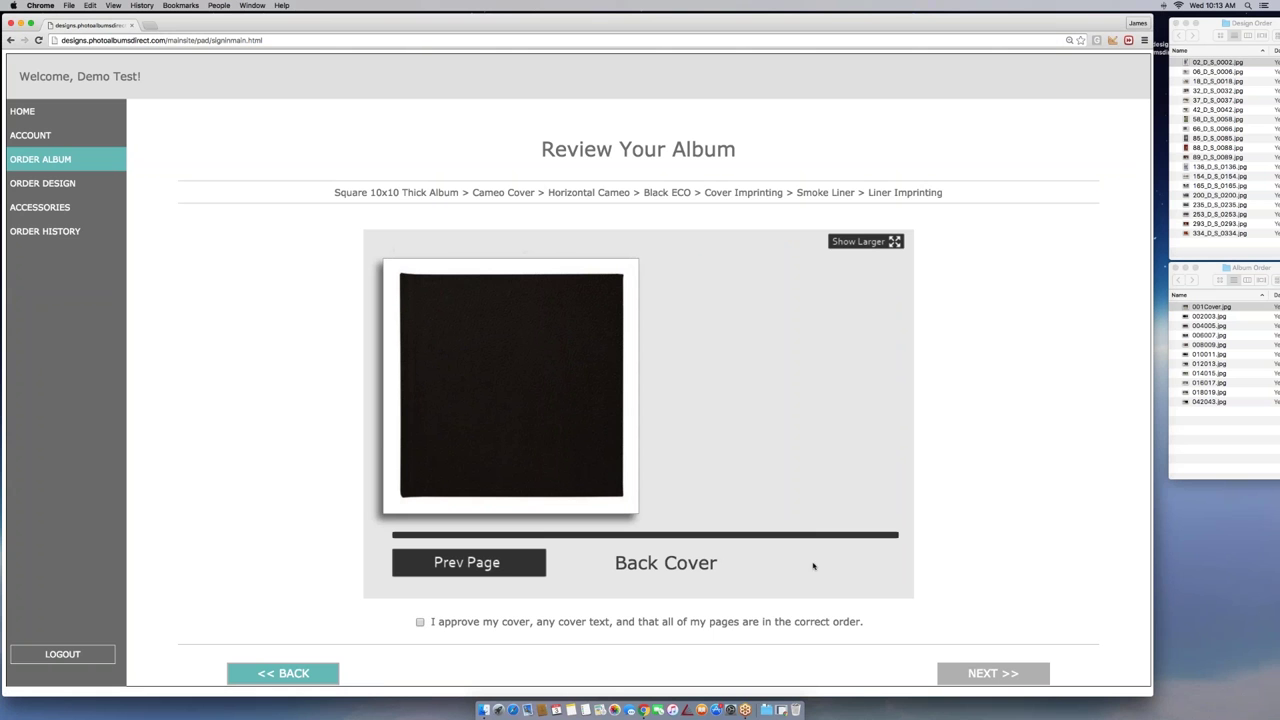
Approve the cover, cover text and page order, then continue to Select Quantity
left_click(420, 622)
scroll(1003, 569, "down", 1)
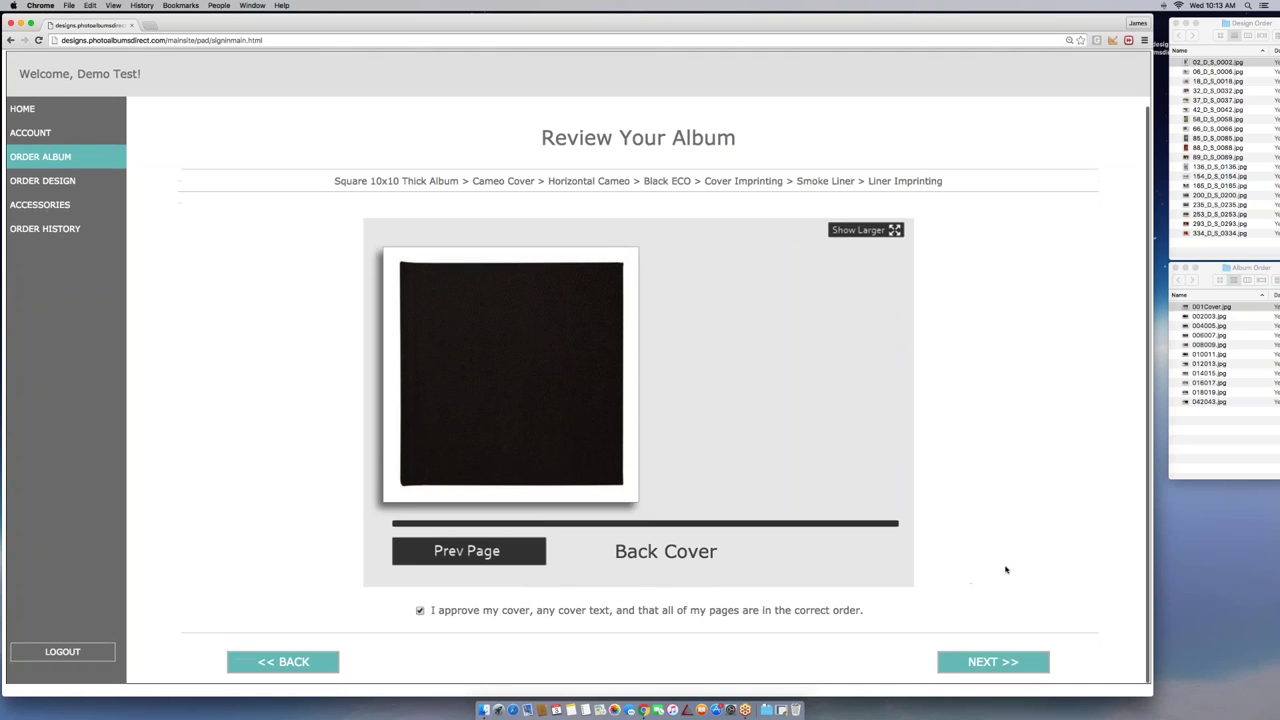
left_click(988, 665)
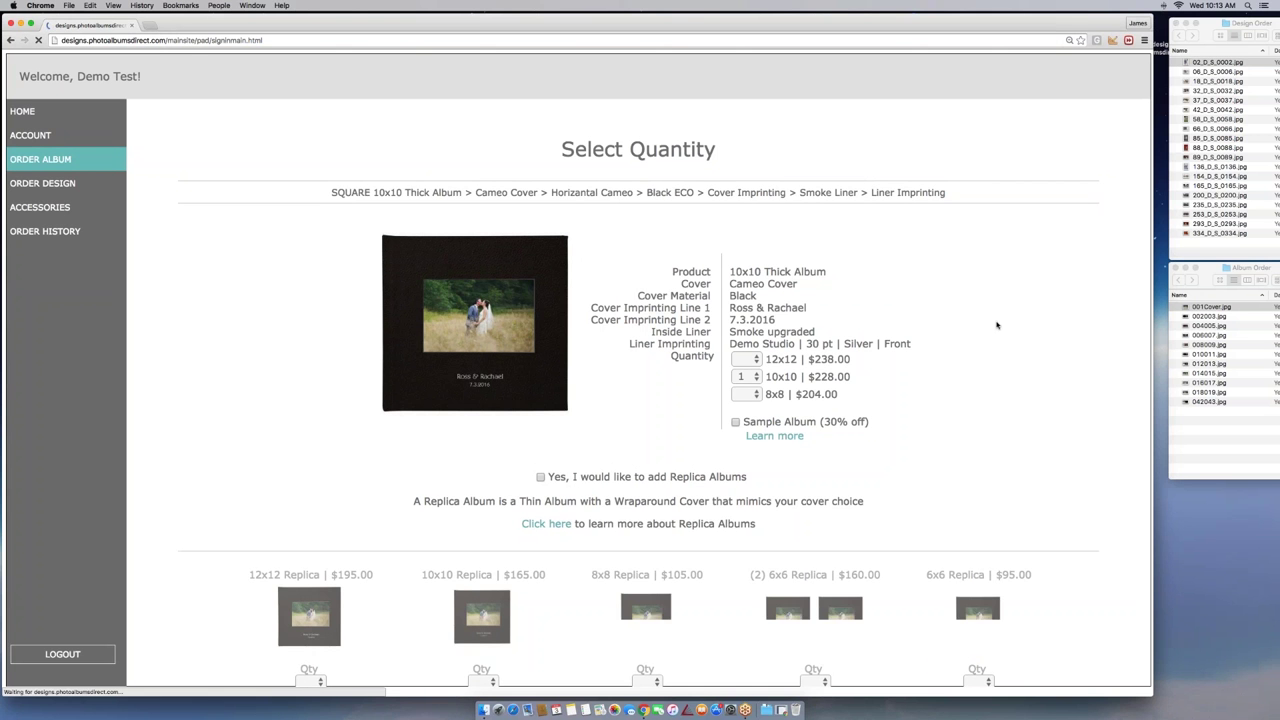
Check the 10x10 and 12x12 quantity choices, leaving the 10x10 album at 1
scroll(981, 295, "down", 2)
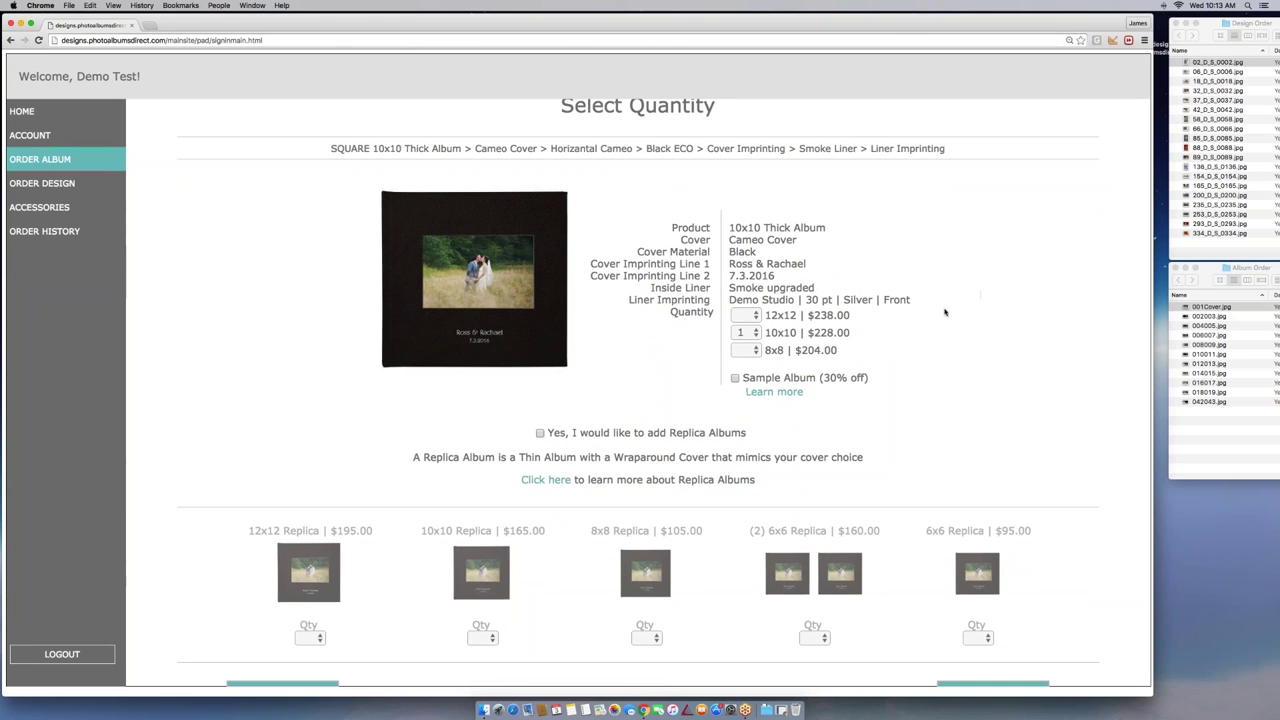
left_click(756, 333)
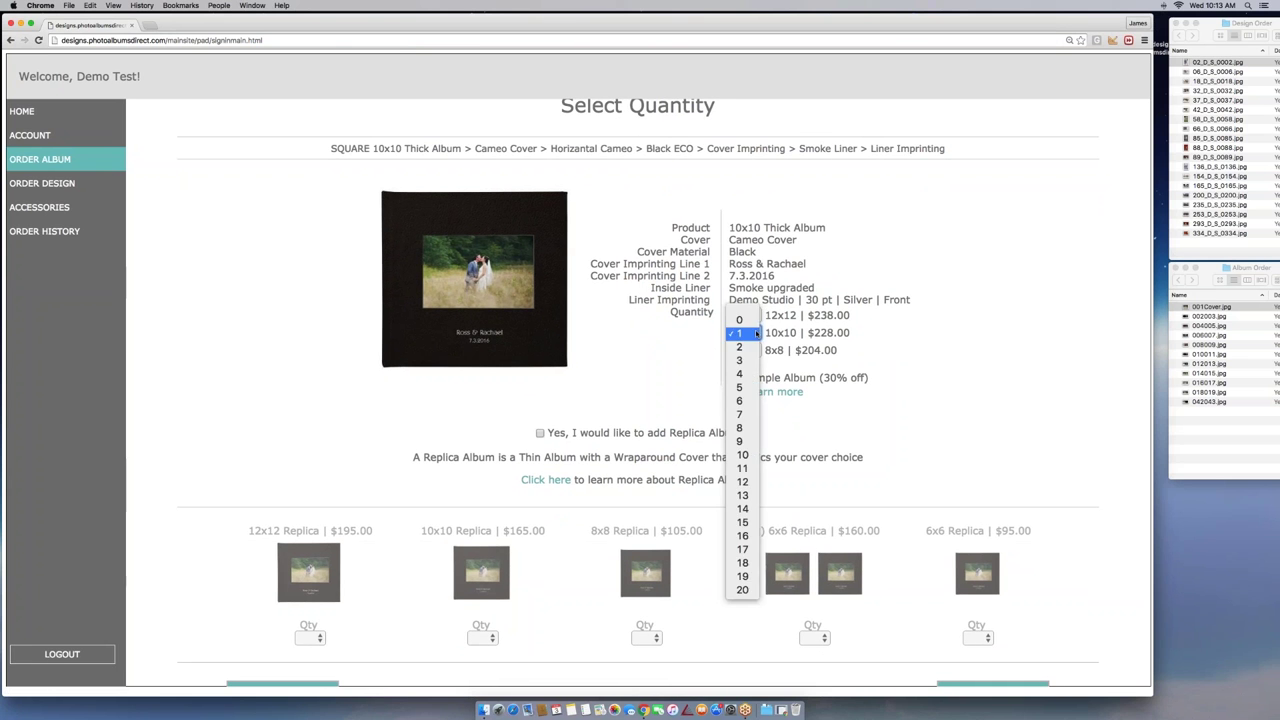
left_click(974, 335)
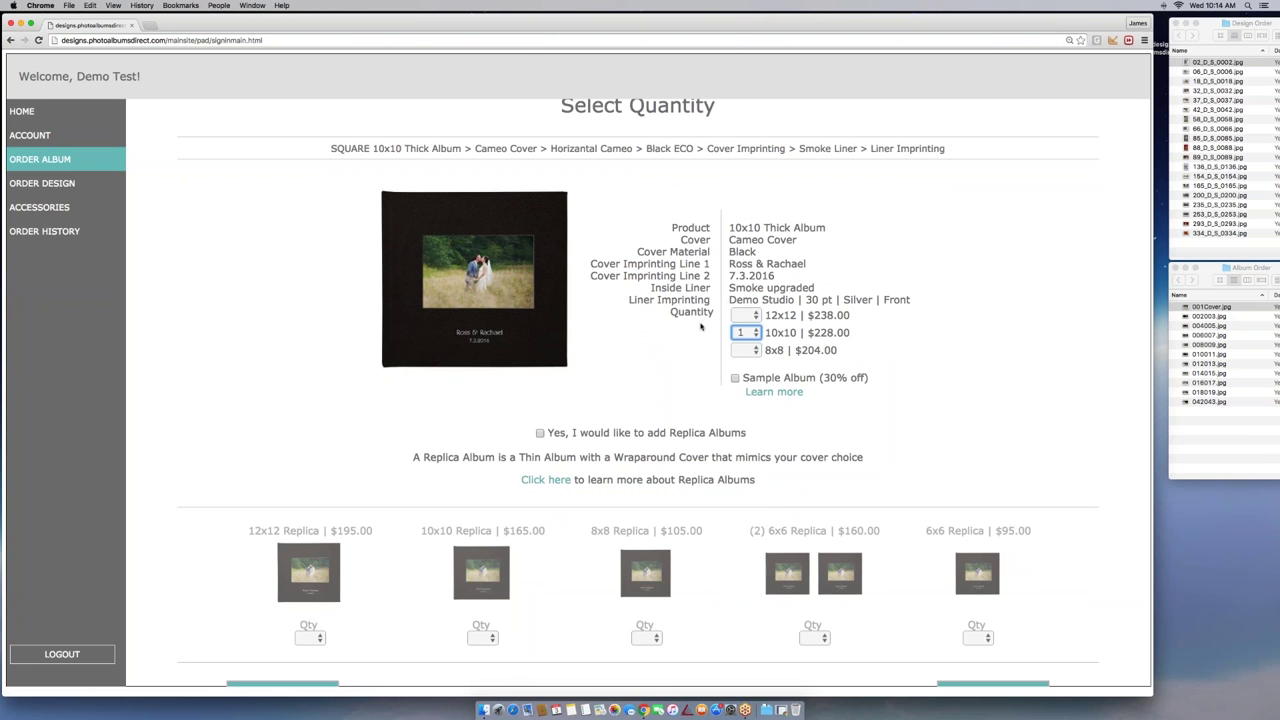
left_click(756, 315)
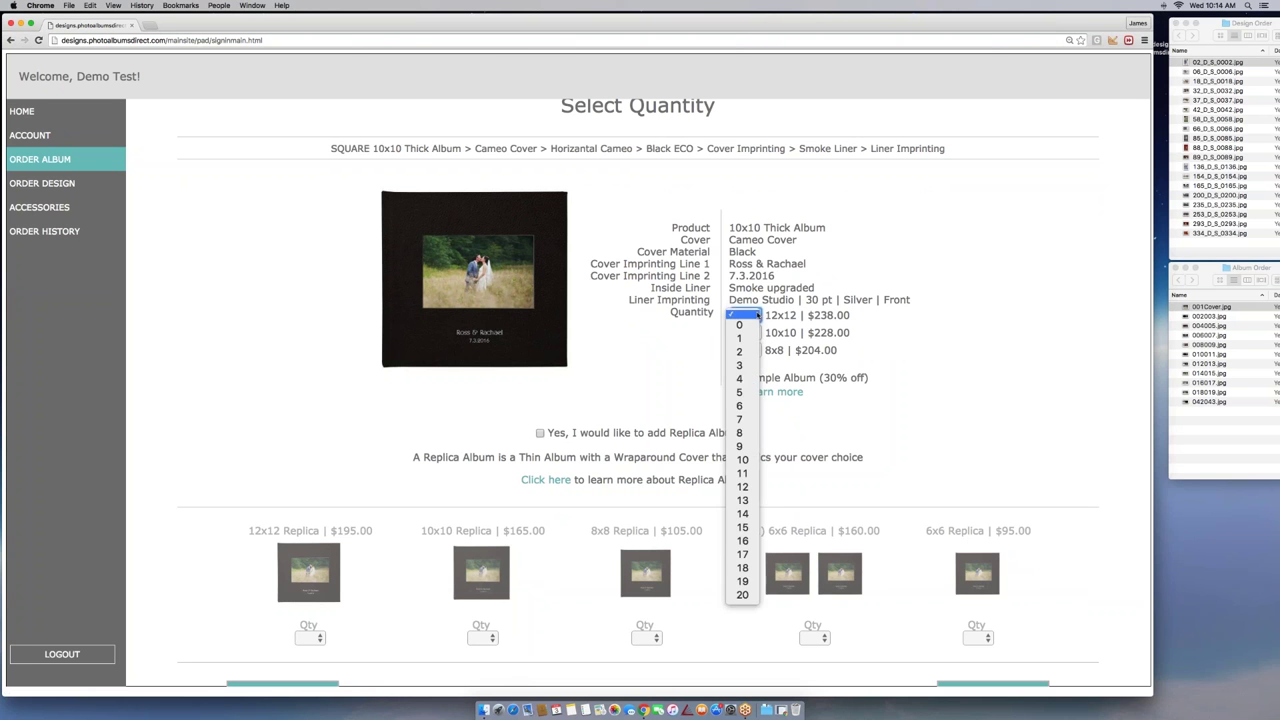
left_click(988, 318)
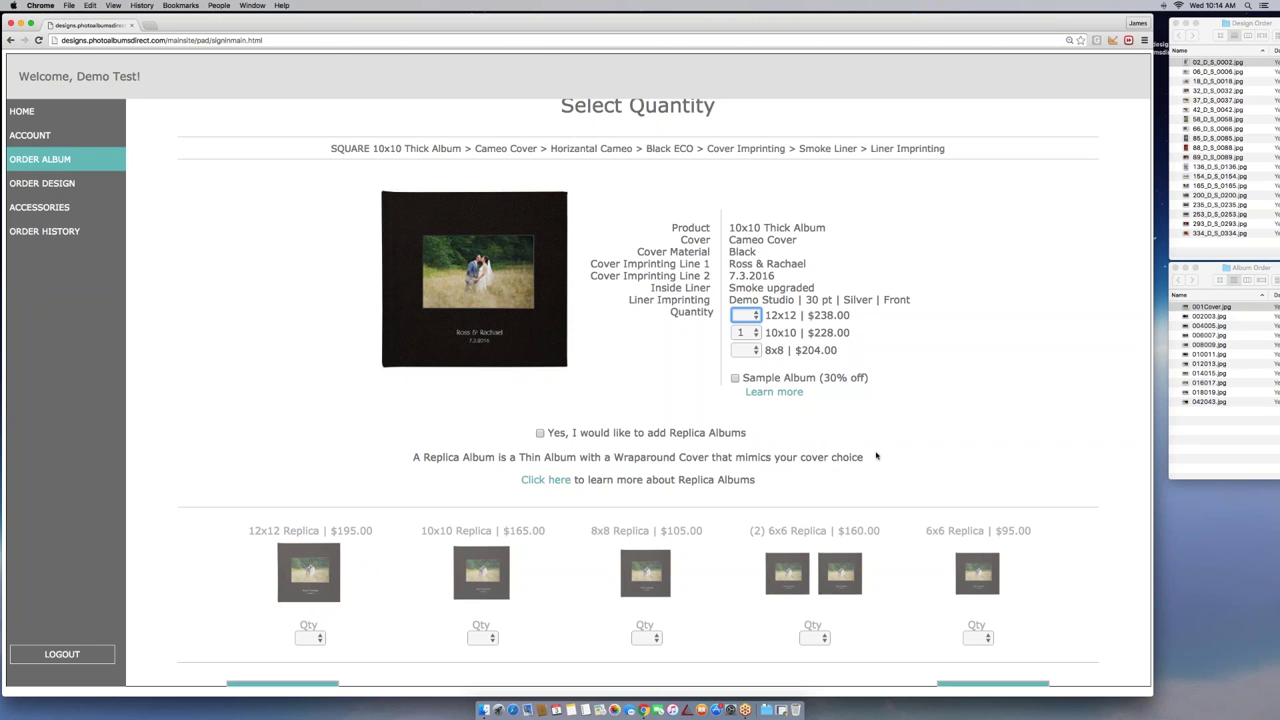
Try adding a 6x6 replica album, remove replicas again, and continue to the Order Summary
left_click(541, 434)
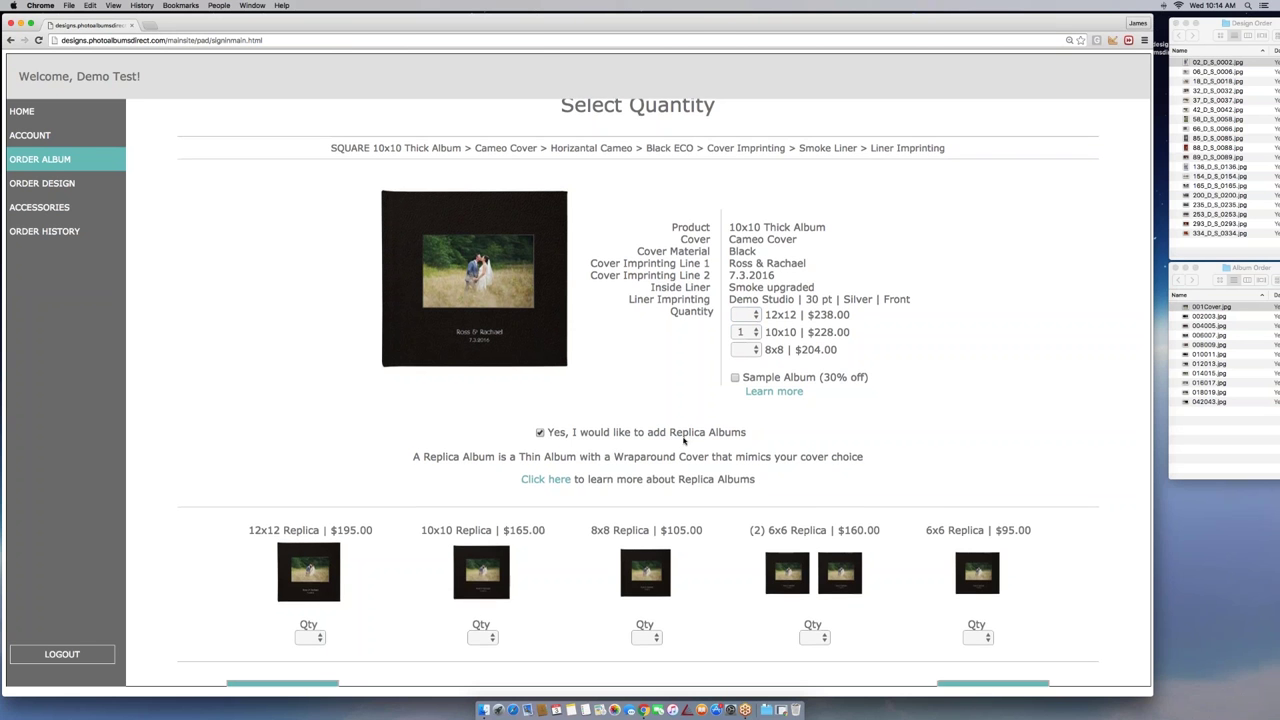
scroll(664, 437, "down", 1)
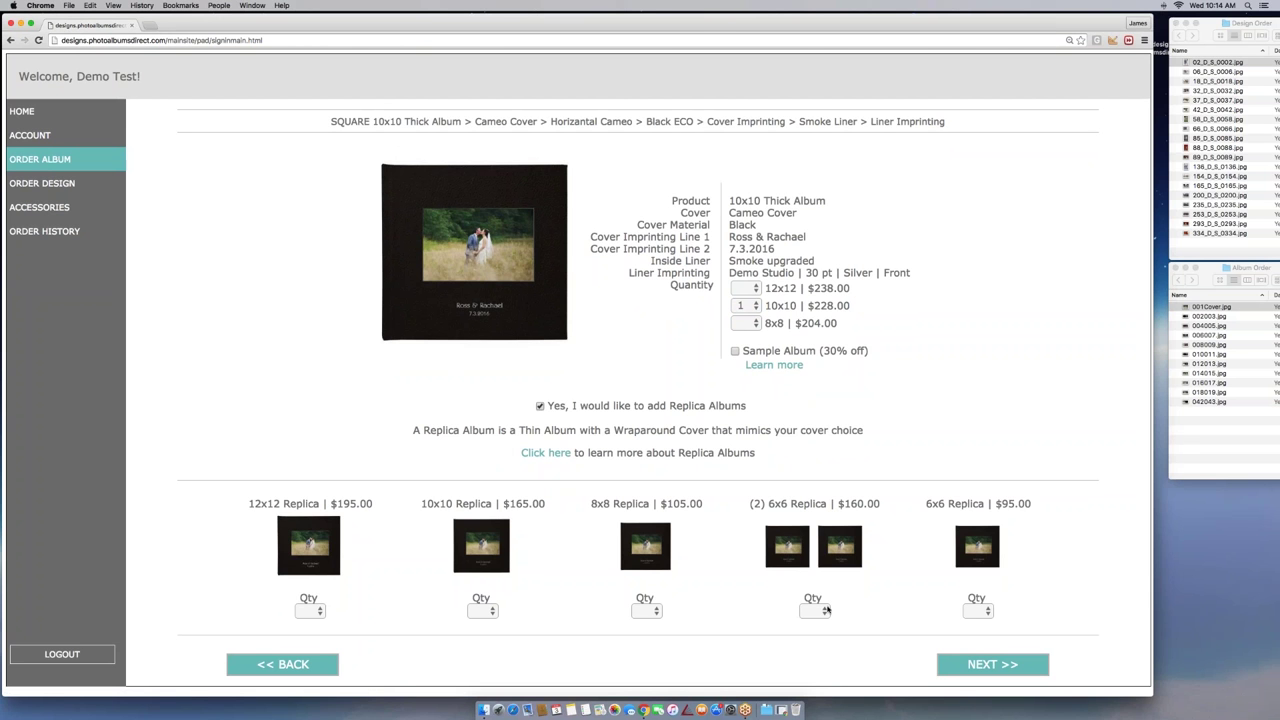
left_click(826, 609)
left_click(882, 595)
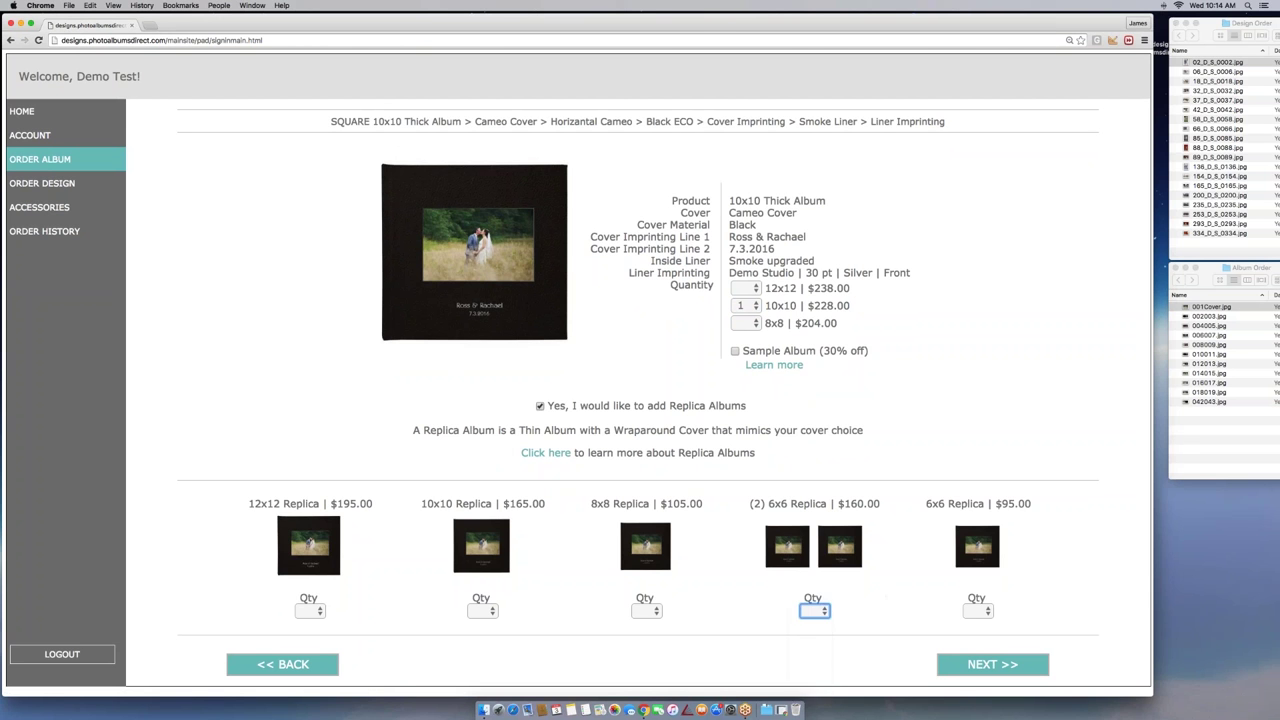
left_click(541, 407)
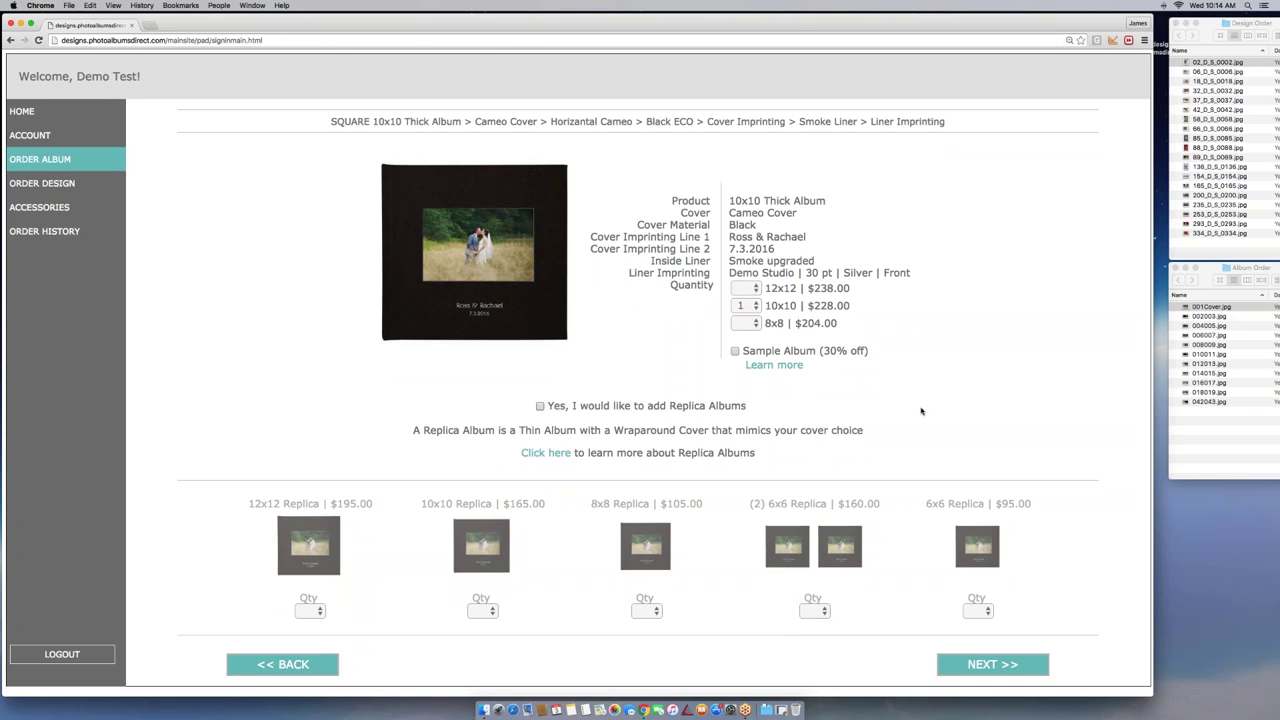
left_click(993, 665)
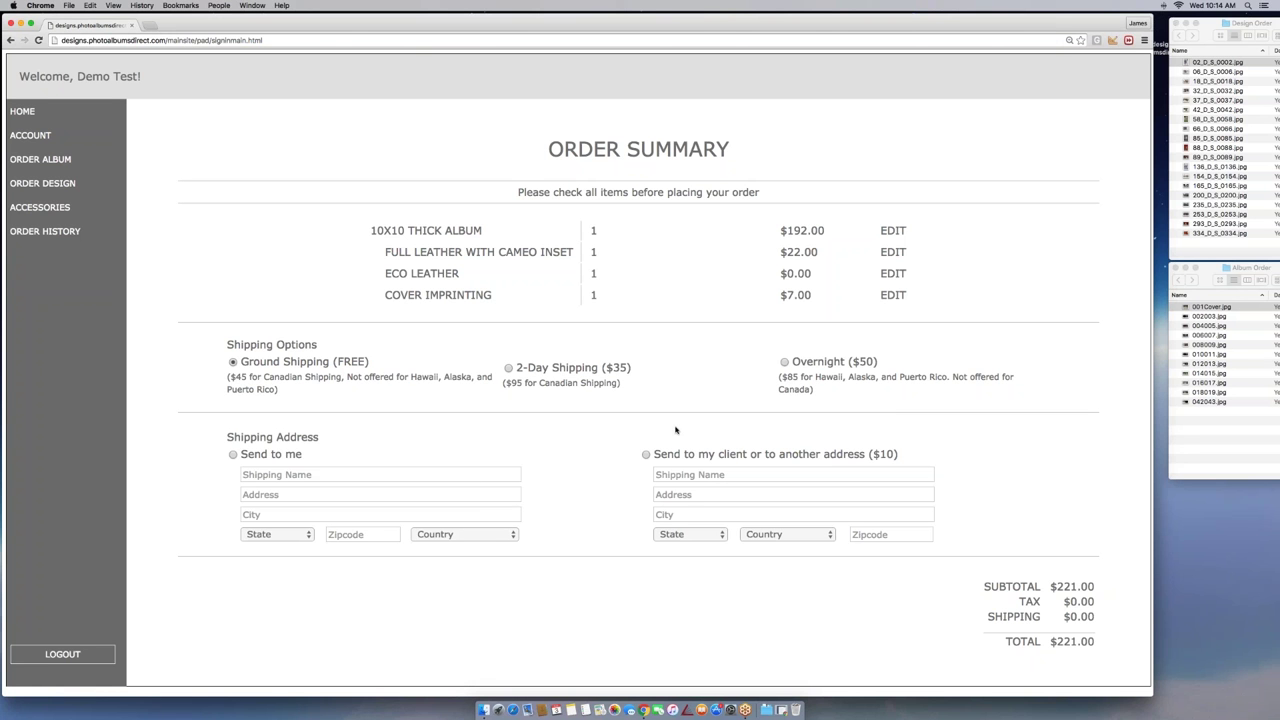
Choose Send to me as the shipping destination and proceed to the Checkout payment page
left_click(233, 454)
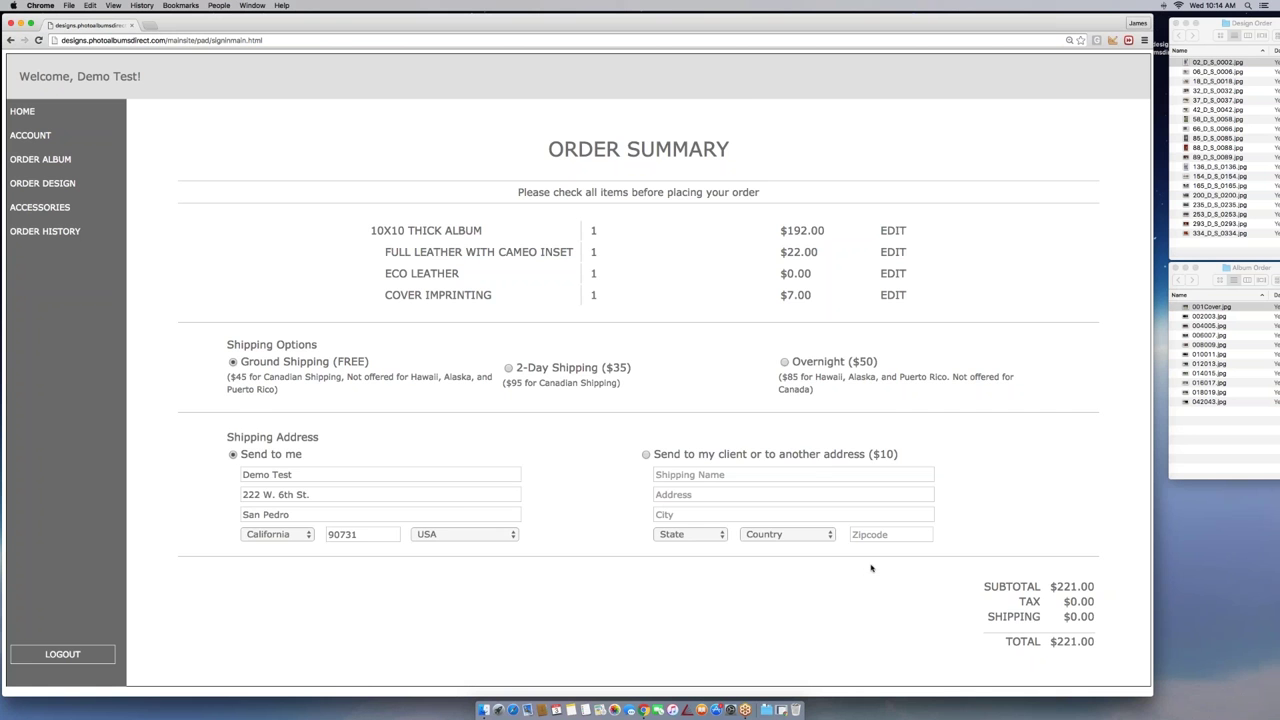
scroll(871, 568, "down", 2)
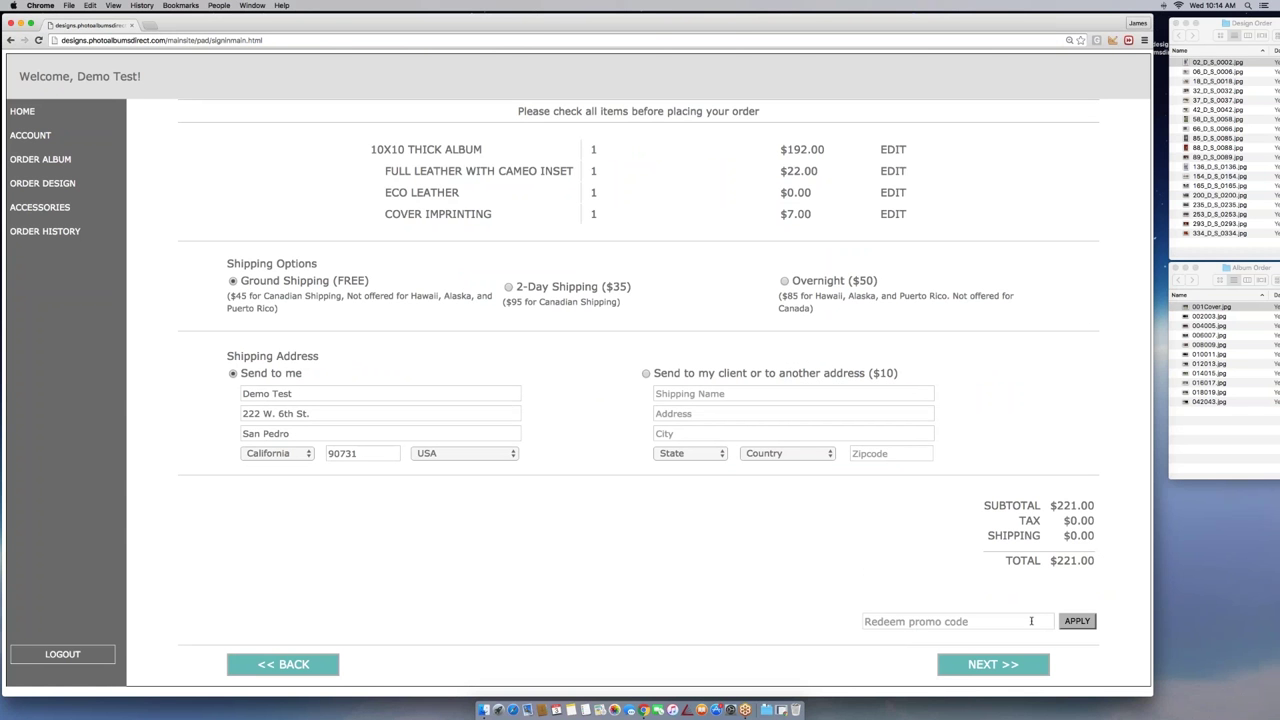
left_click(993, 670)
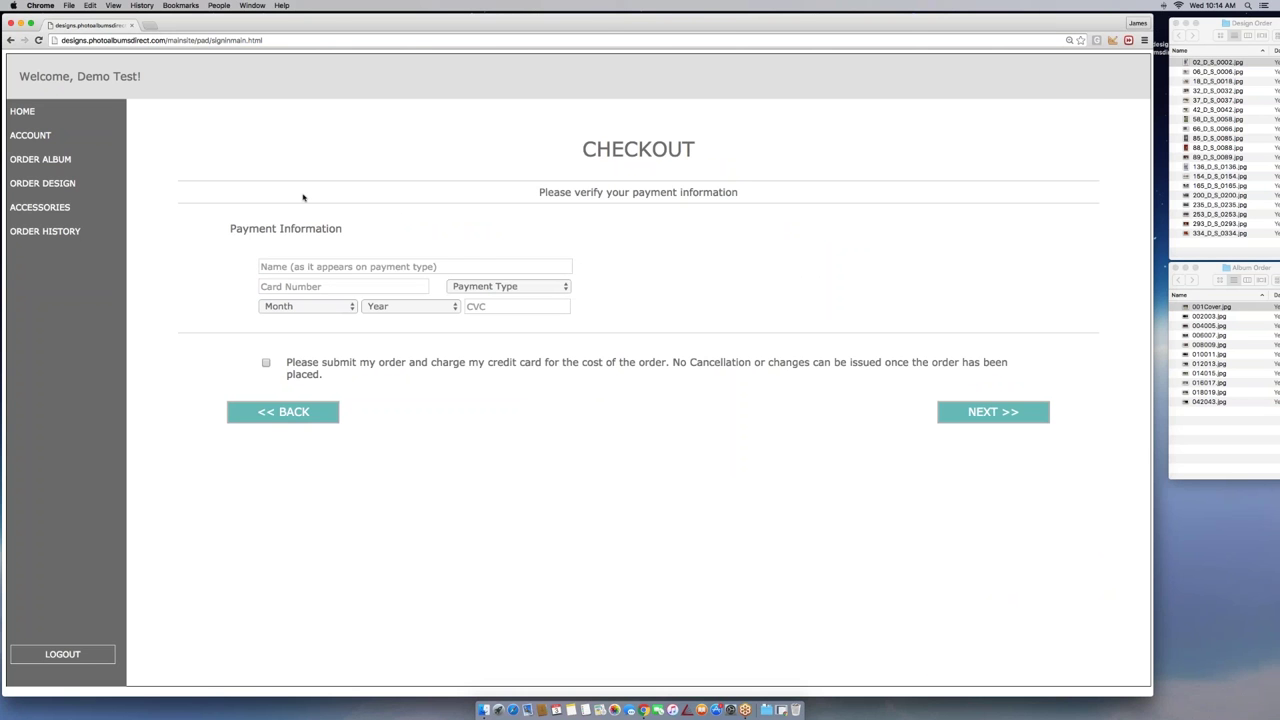
Fill the cardholder name and card number from the saved autofill suggestions
left_click(315, 265)
type("p")
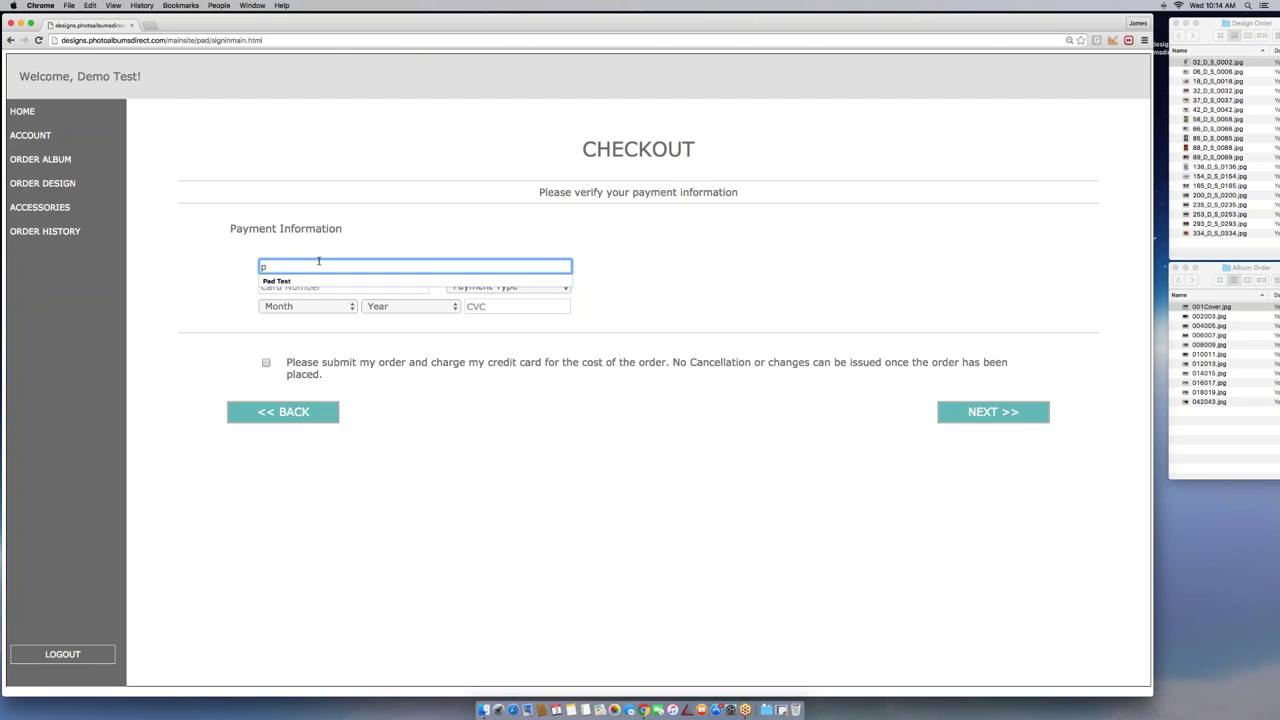
left_click(290, 281)
left_click(298, 286)
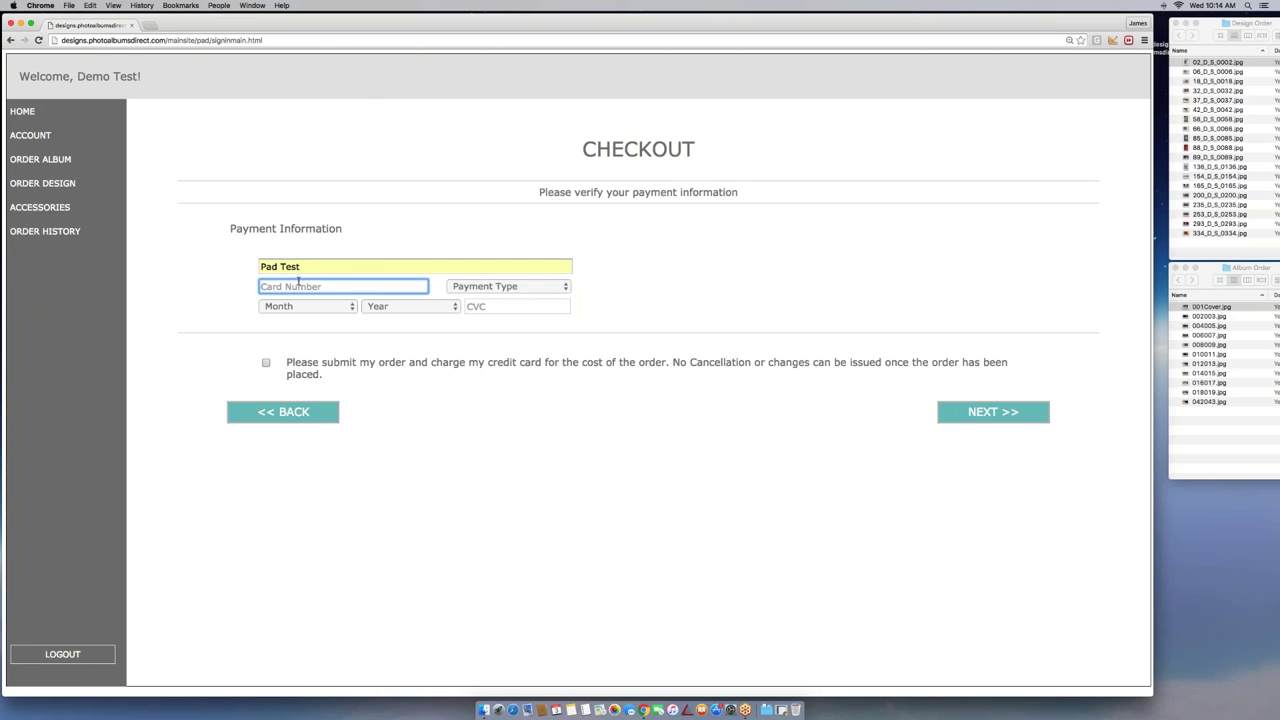
left_click(298, 286)
left_click(325, 303)
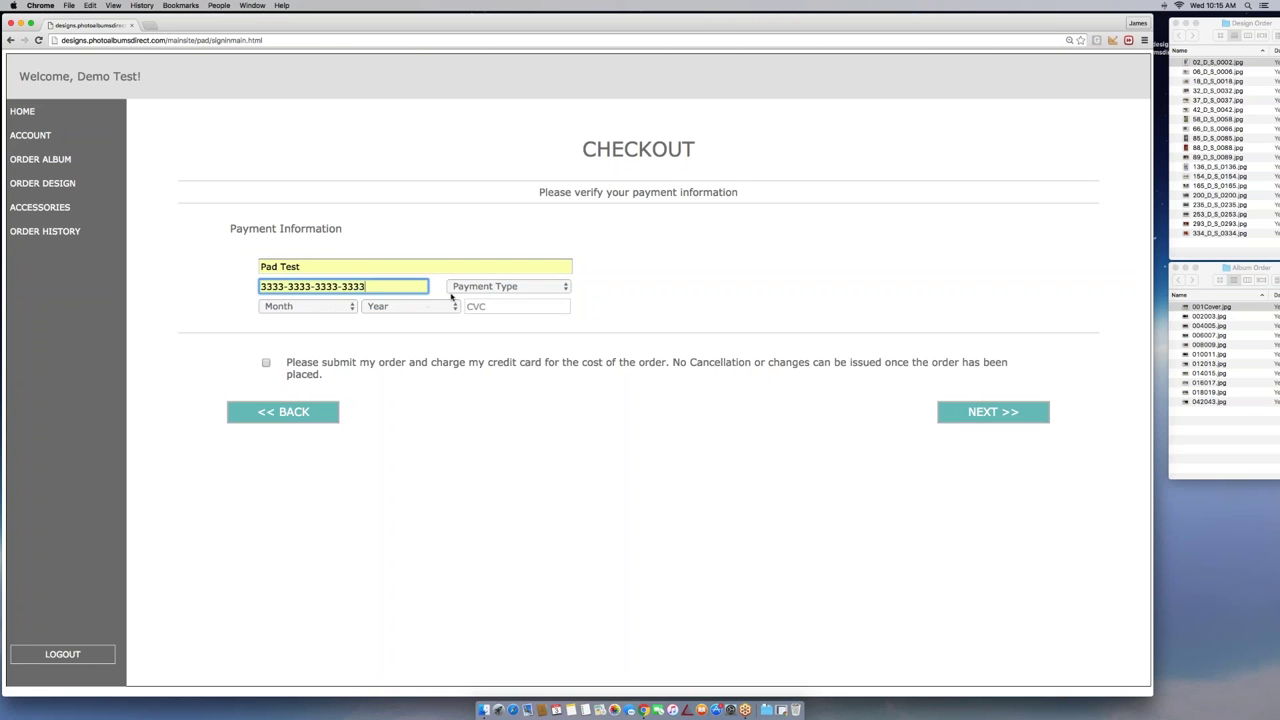
Set Payment Type to Amex with expiry month Mar (03) and year 2018
left_click(519, 288)
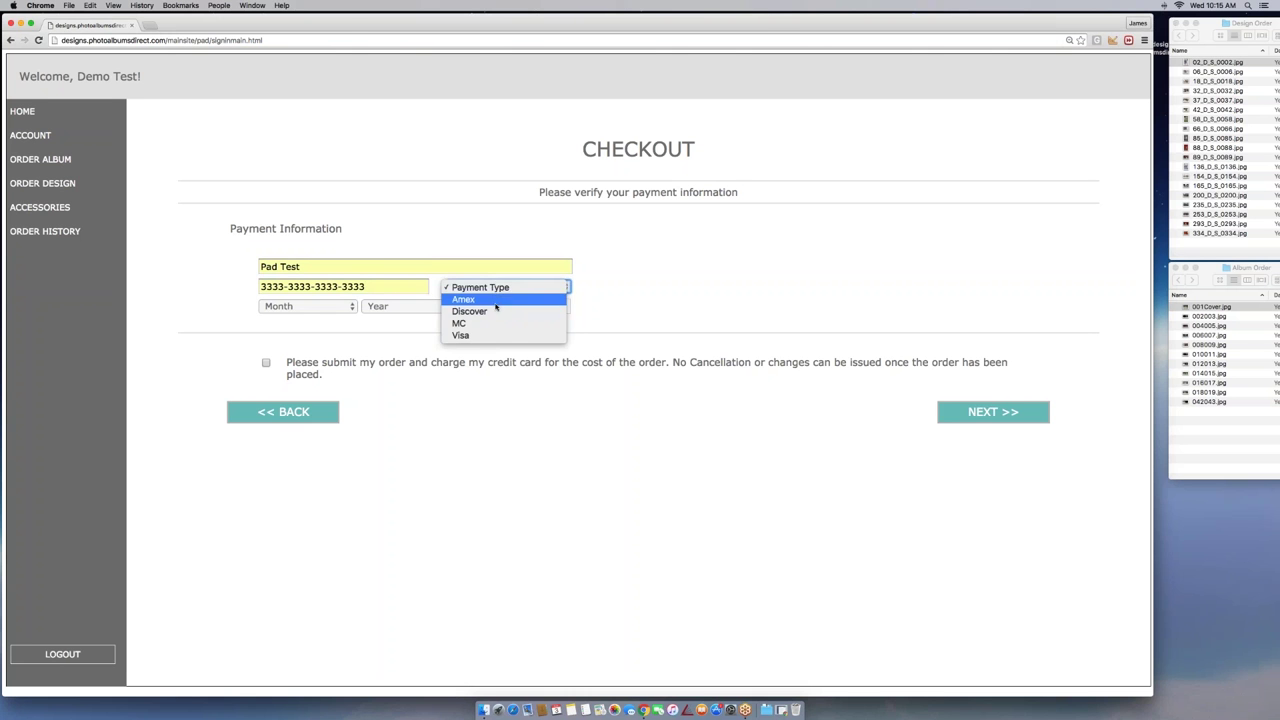
key("Down")
key("Return")
key("Tab")
key("space")
key("Down")
key("Down")
key("Down")
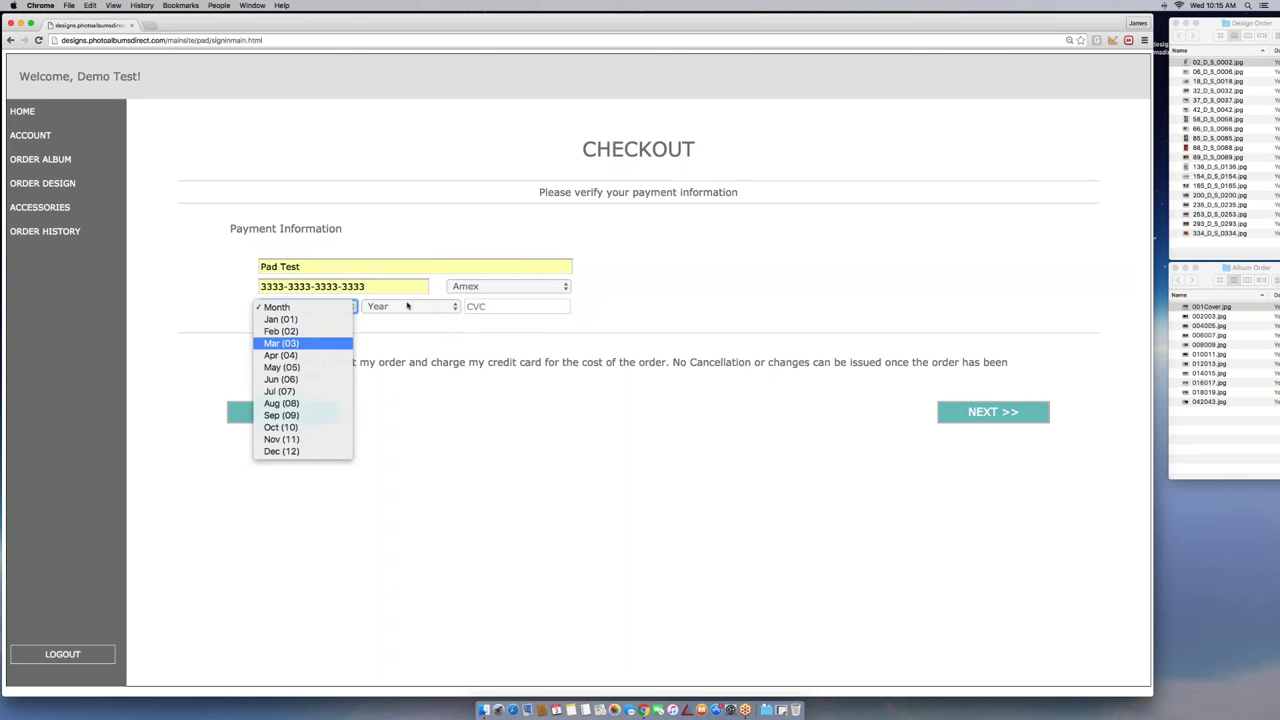
key("Return")
key("Tab")
key("space")
key("Down")
key("Down")
key("Down")
key("Down")
key("Return")
Enter the card security code and agree to the order charge terms
left_click(488, 307)
type("123")
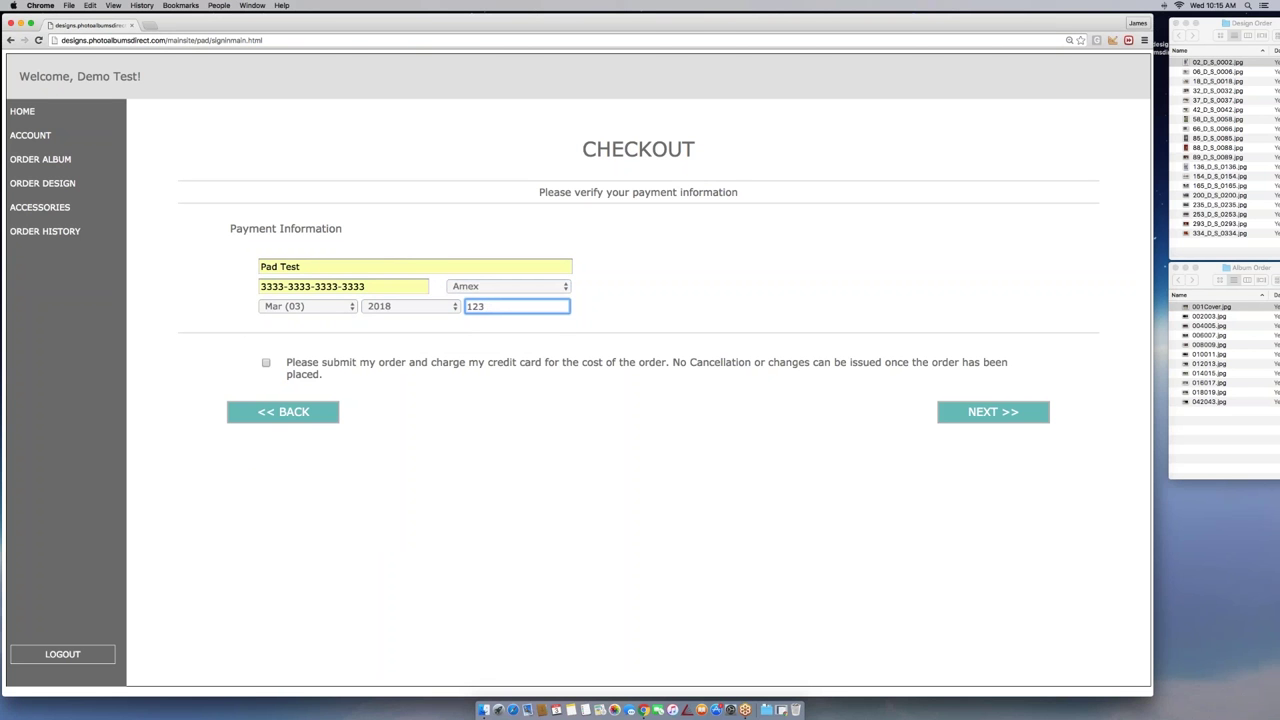
left_click(283, 370)
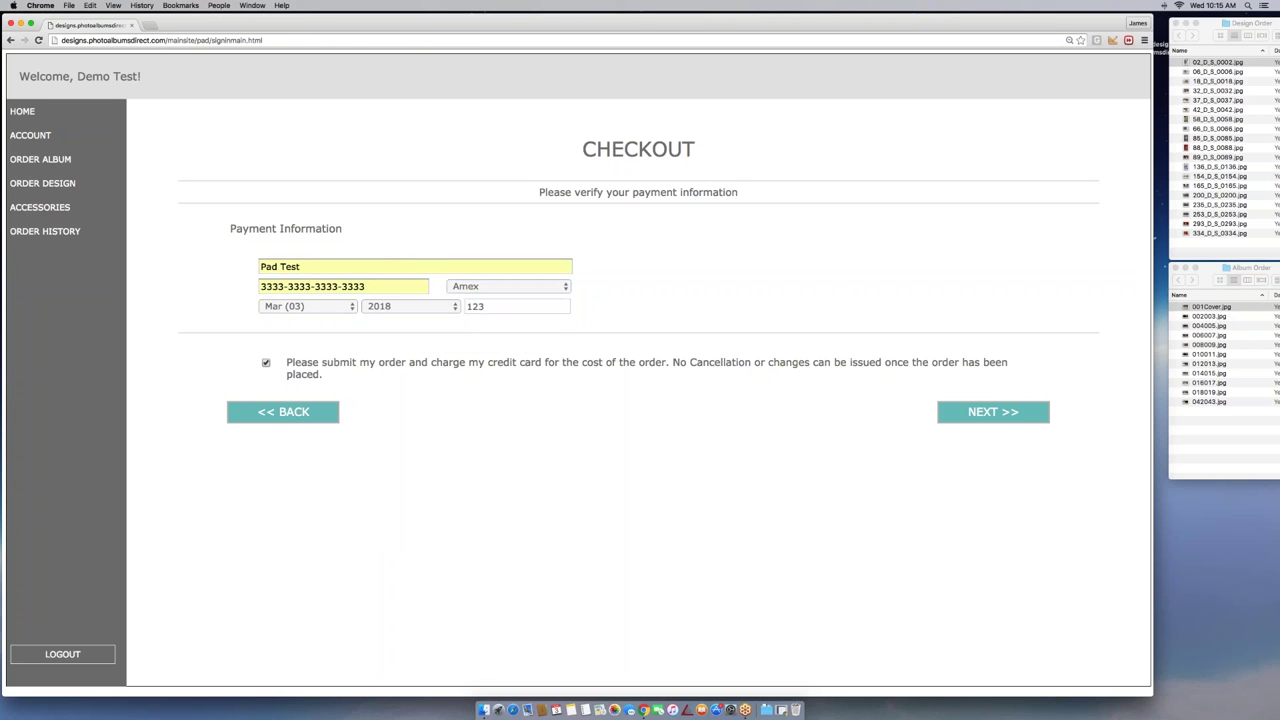
Place the paid order, then open the Order History list
left_click(993, 412)
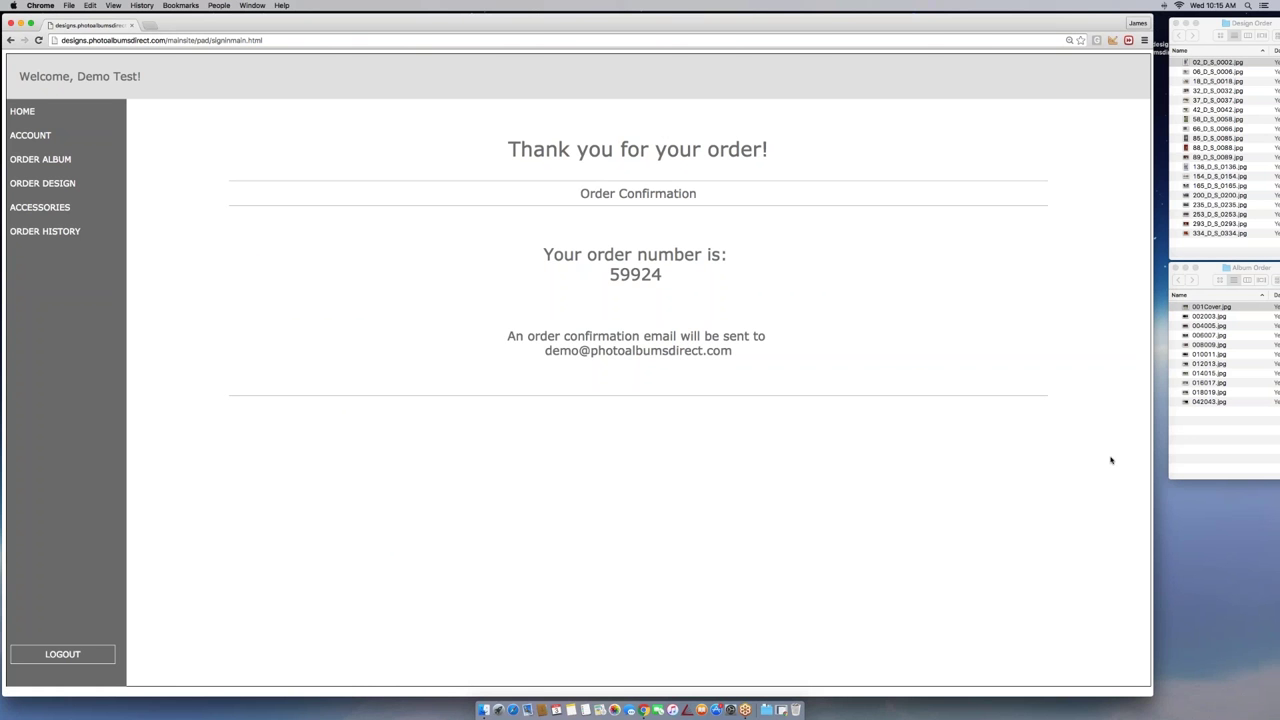
left_click(79, 229)
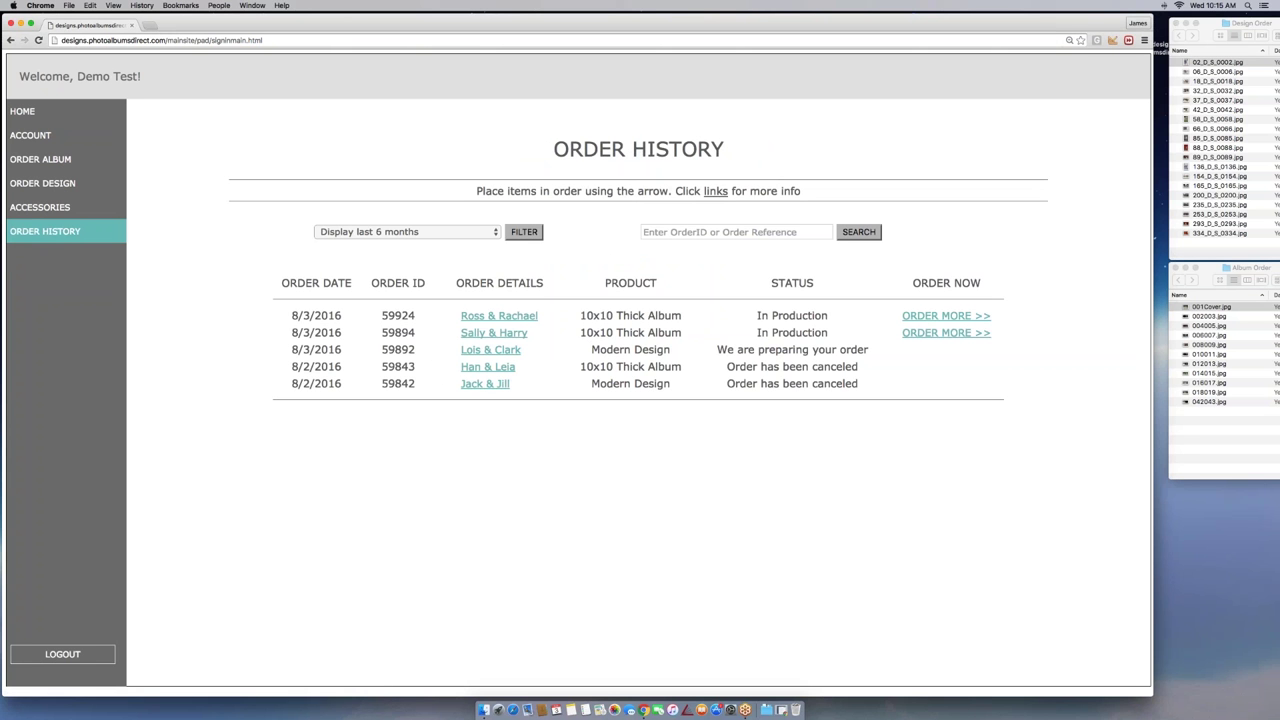
left_click(499, 317)
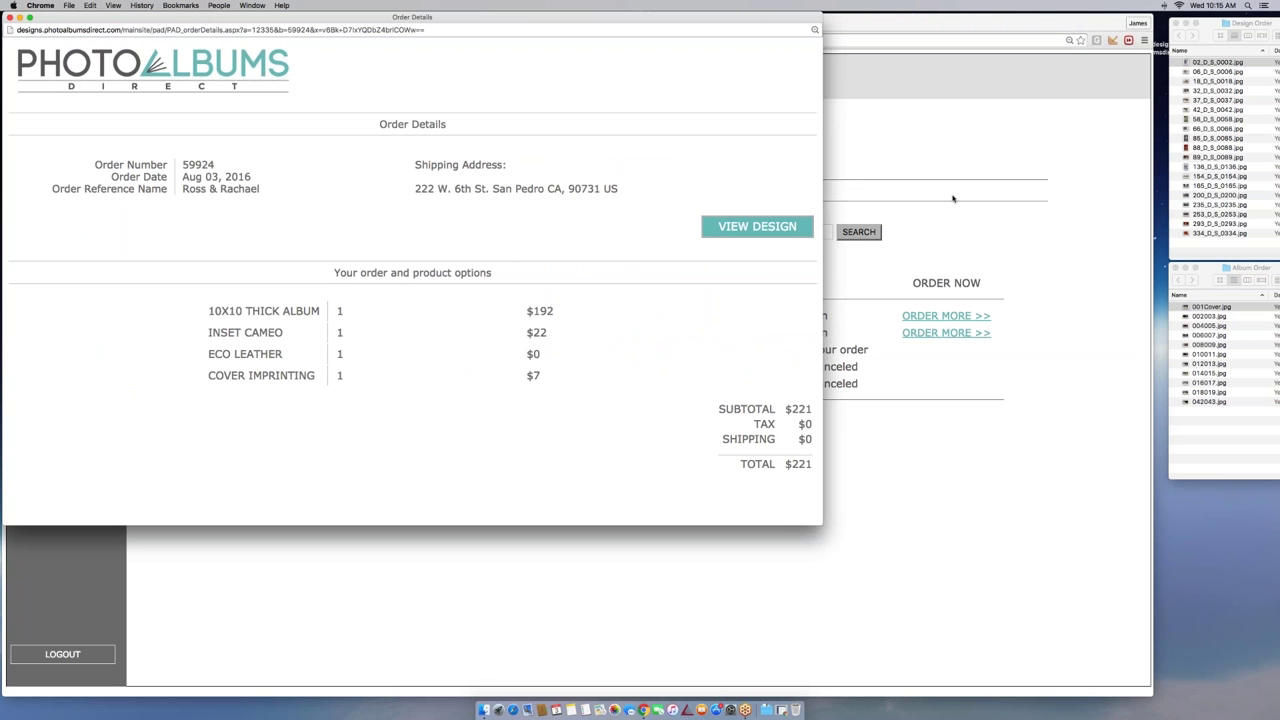
left_click(757, 226)
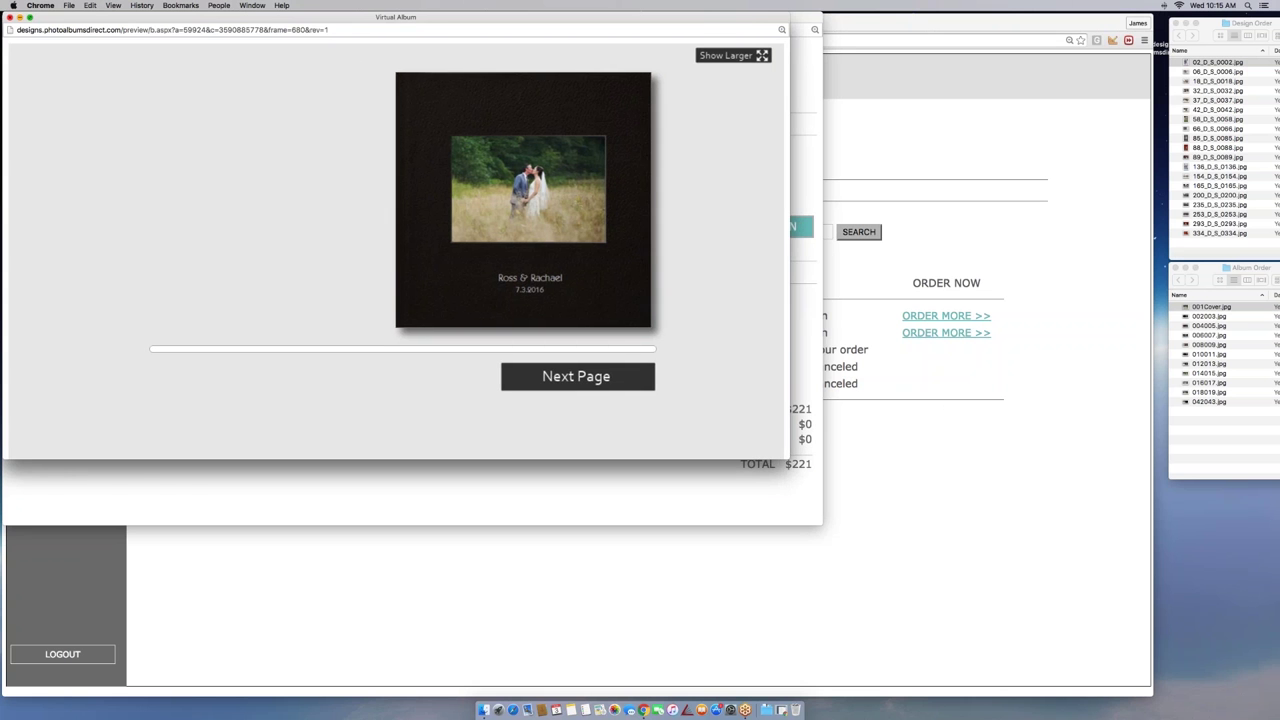
left_click(10, 18)
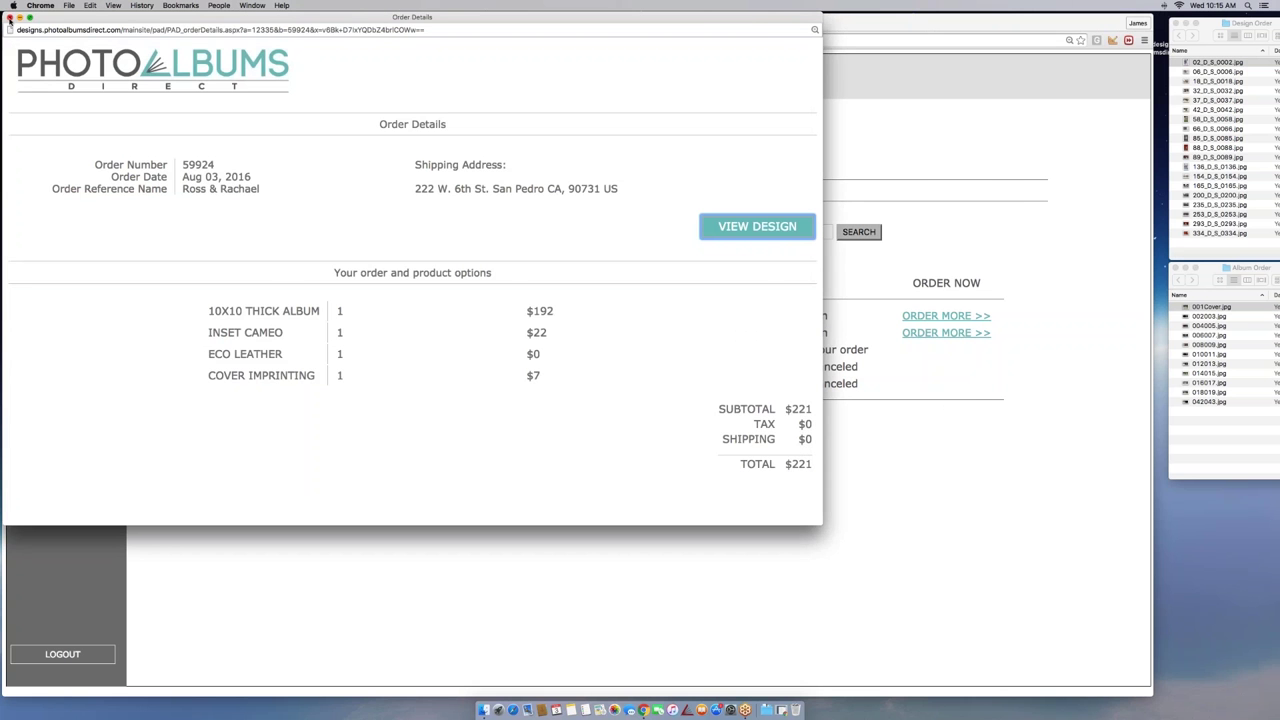
left_click(10, 18)
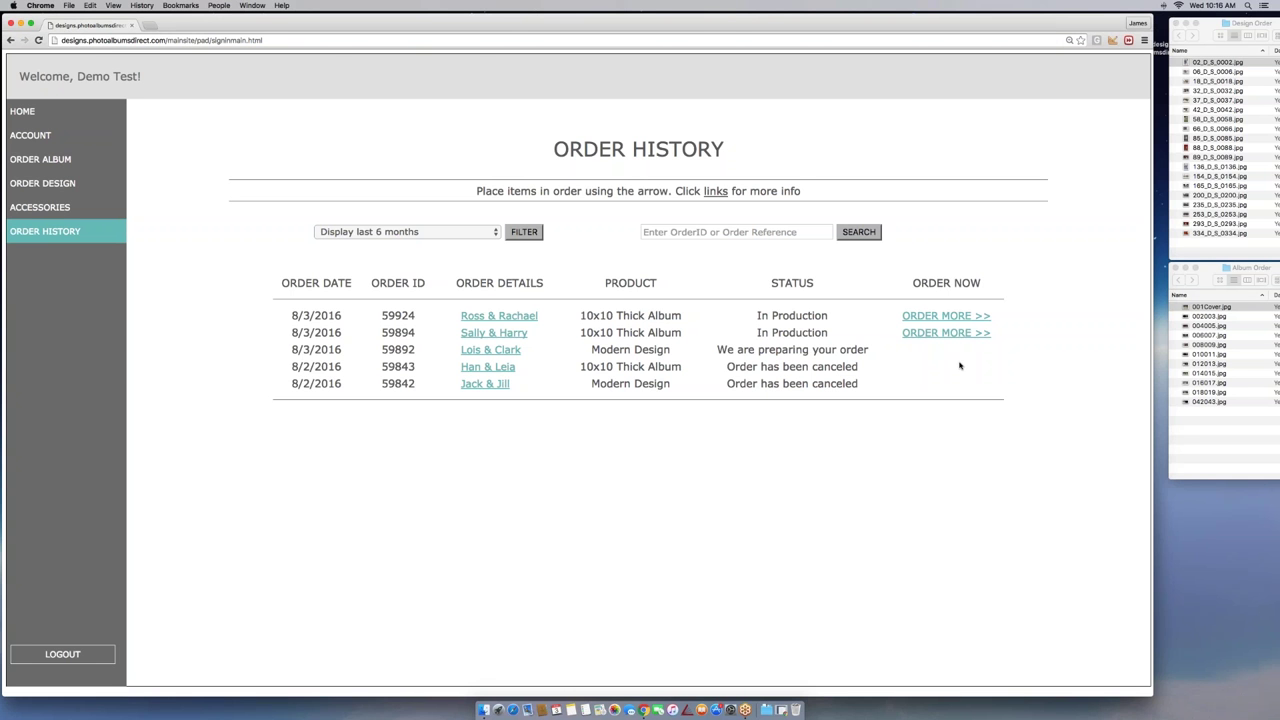
Search the order history by the new order's reference, then clear the search text
key("Tab")
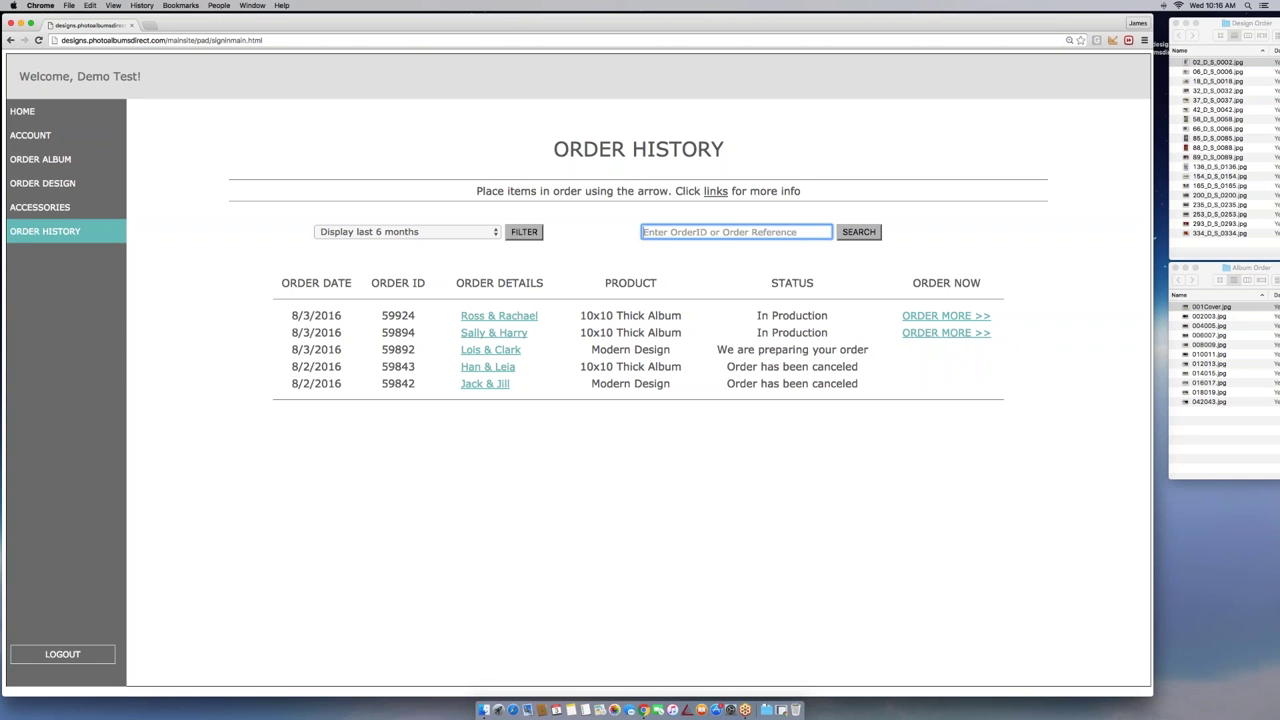
type("Ross")
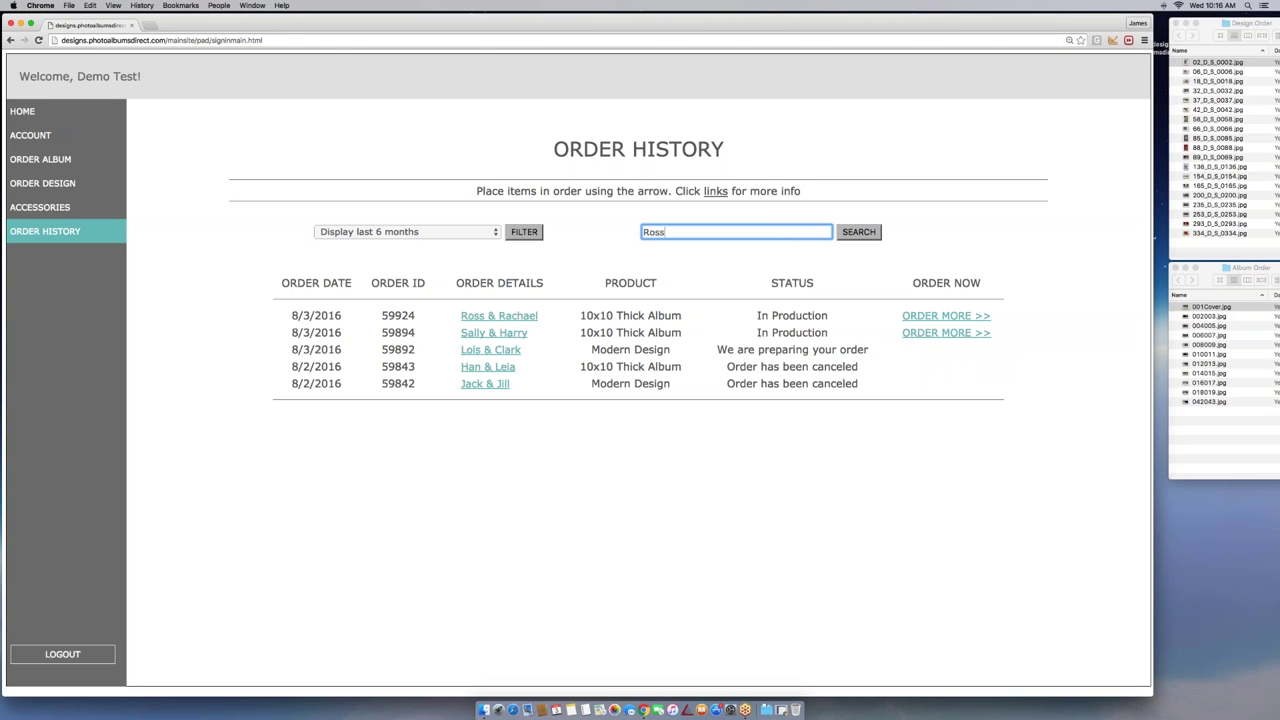
type(" & Rachael")
key("Return")
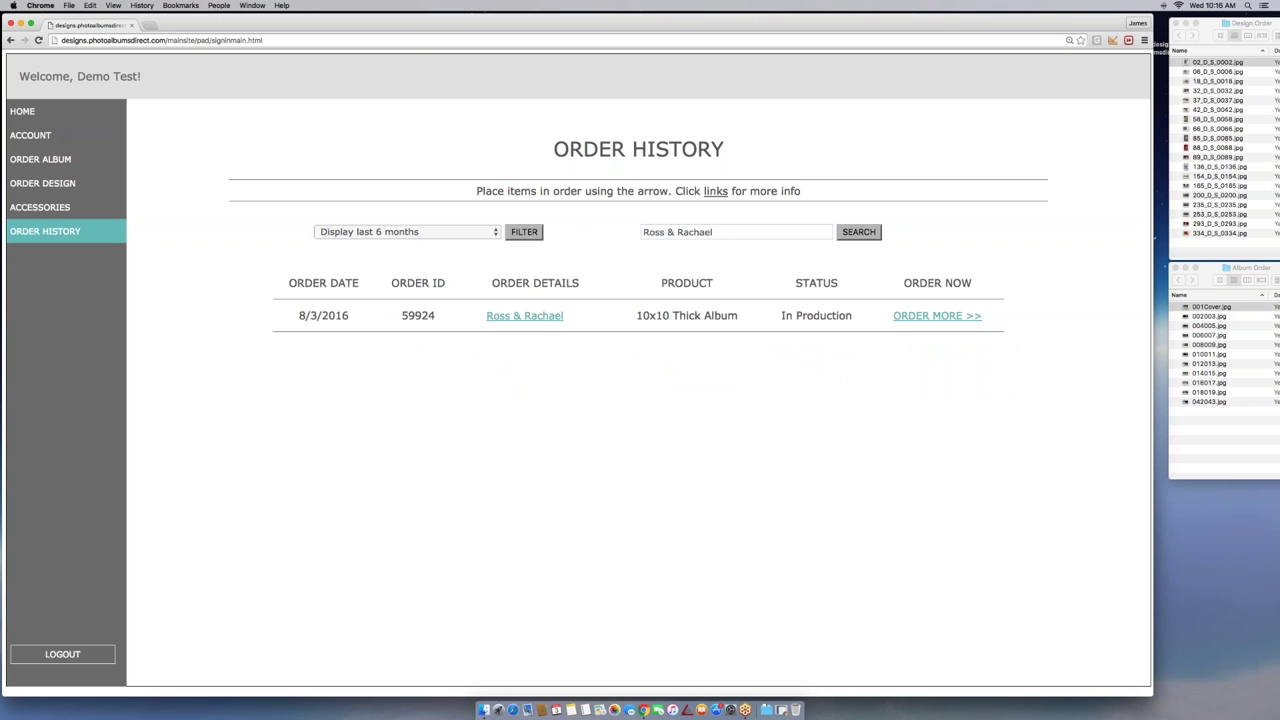
left_click_drag(718, 238, 593, 220)
key("BackSpace")
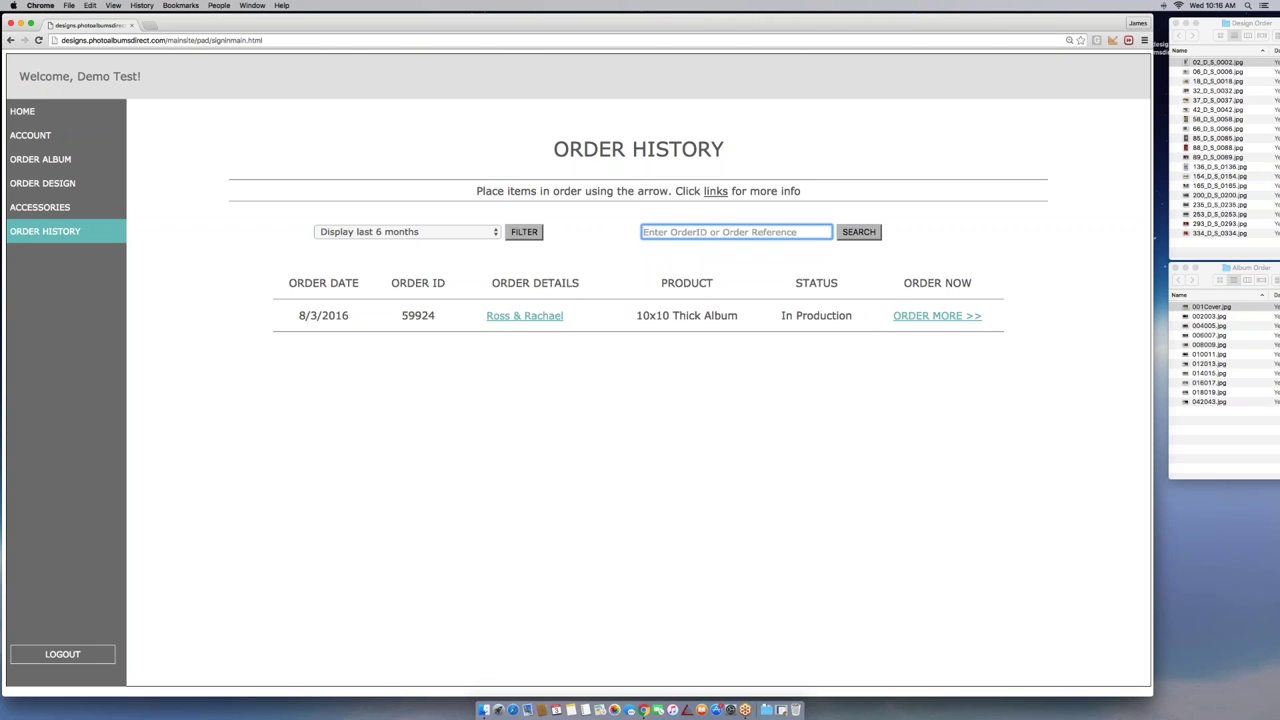
left_click(797, 393)
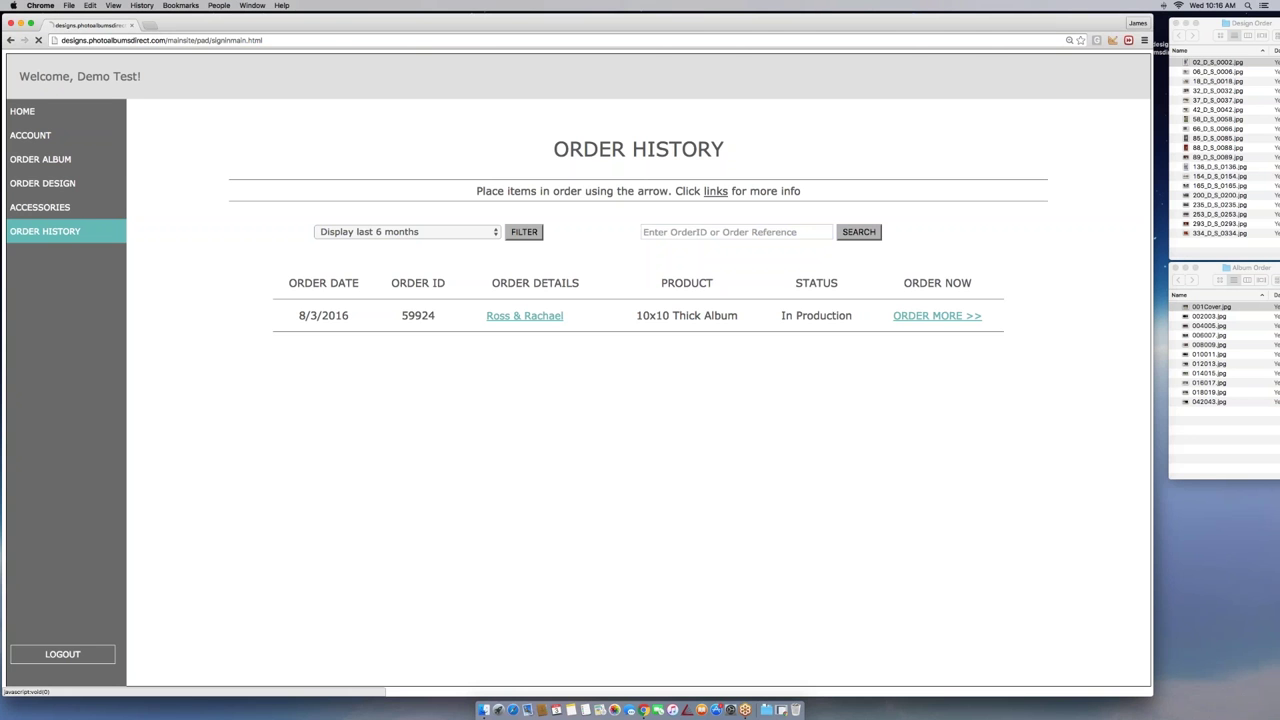
Begin a new design order with an order reference, pick Square Design, and continue
left_click(35, 188)
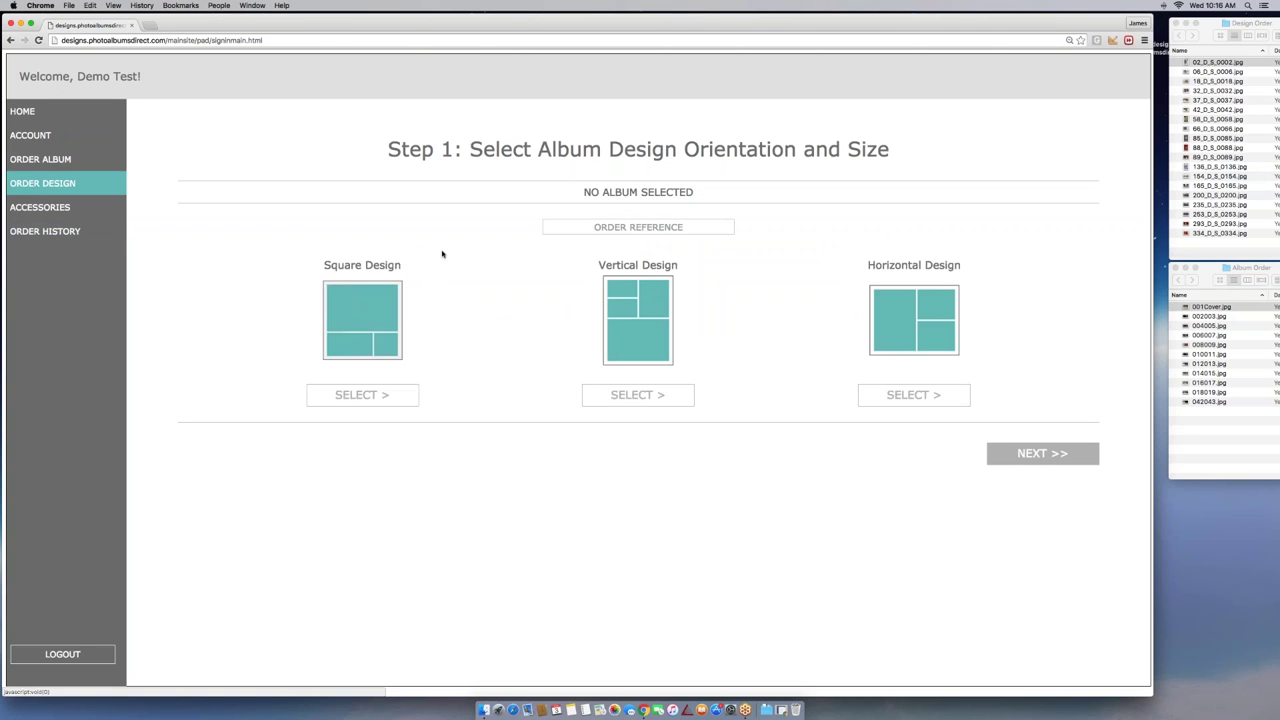
left_click(671, 228)
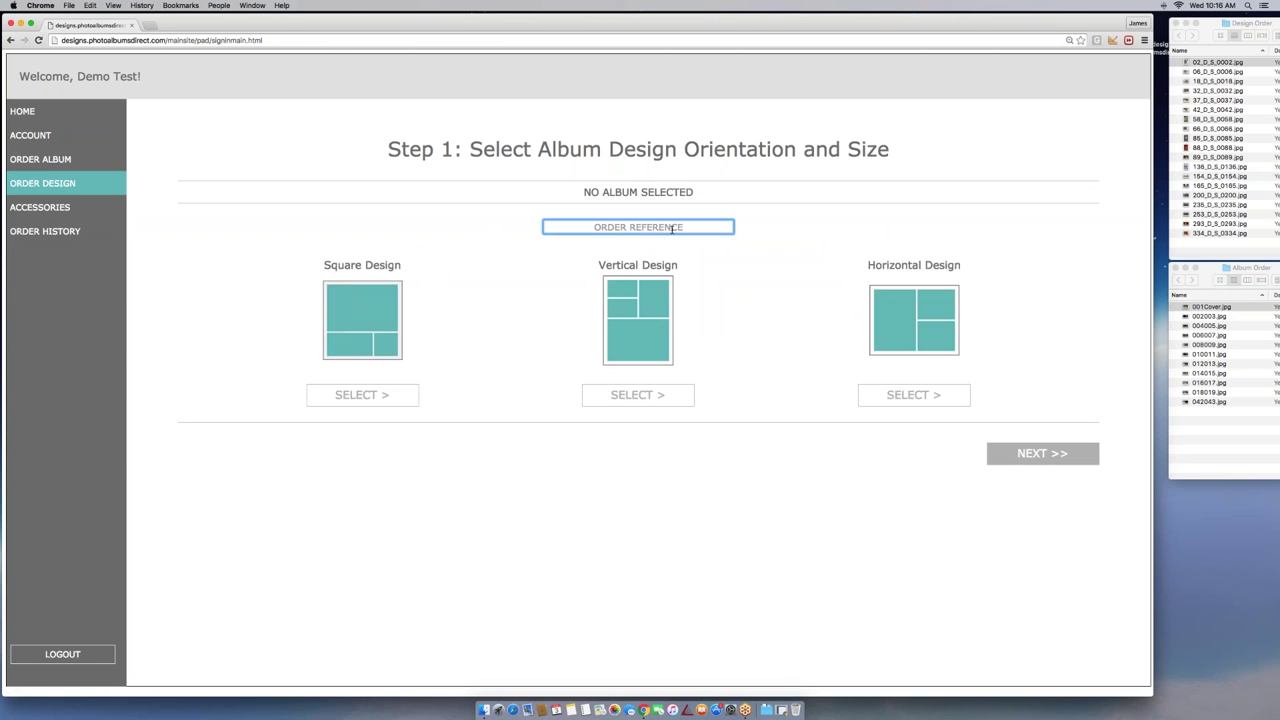
type("Zach & Kelly")
left_click(771, 274)
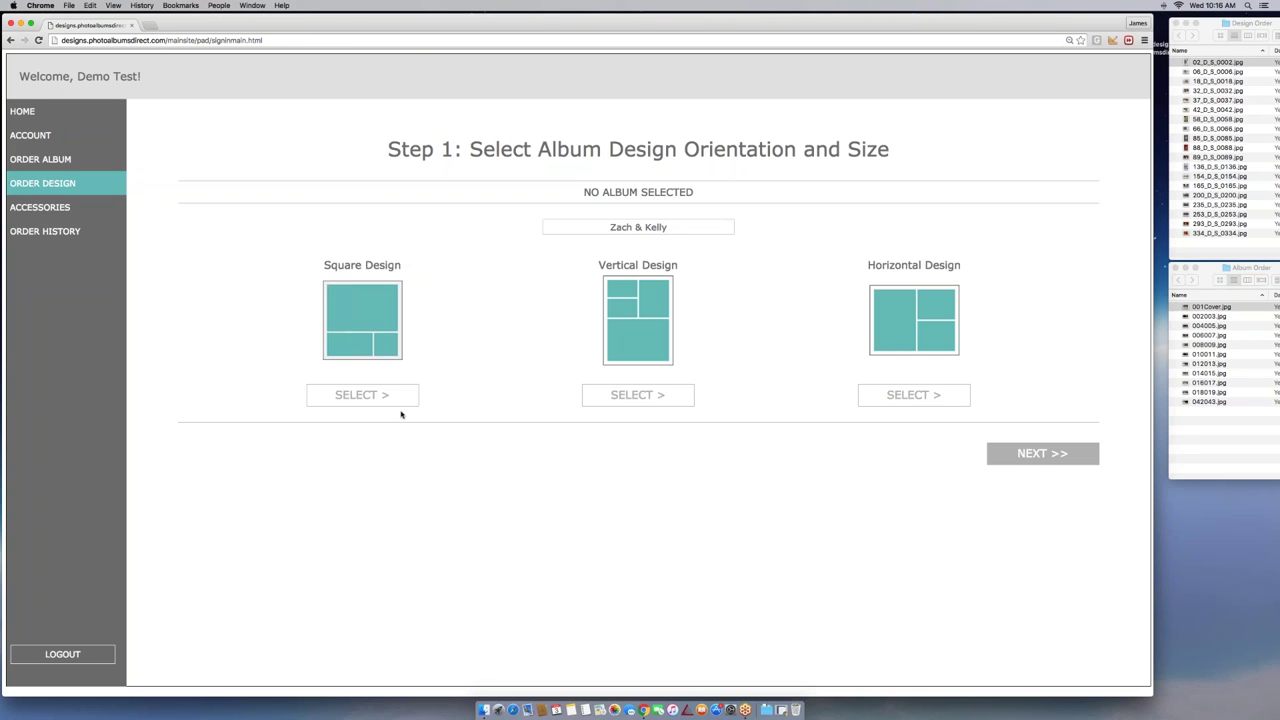
left_click(362, 395)
left_click(1024, 466)
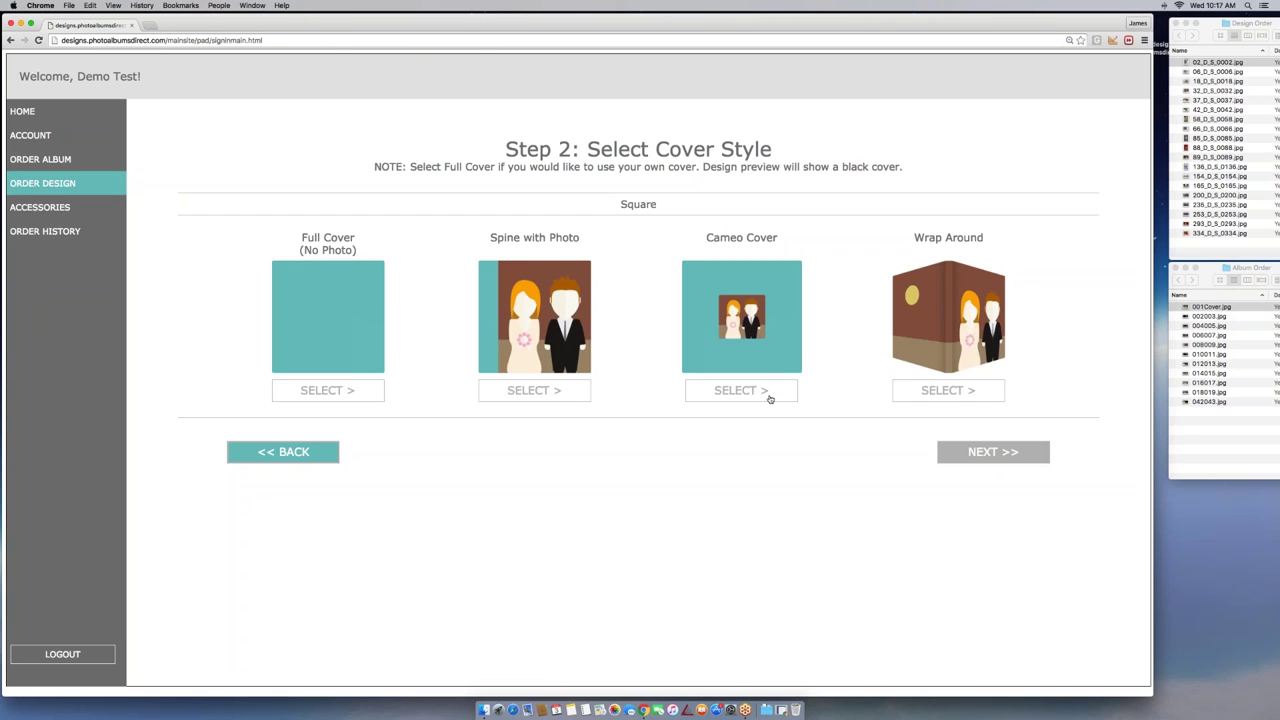
Choose the Full Cover style in olive distressed leather, after trying white eco and standard leather
left_click(328, 390)
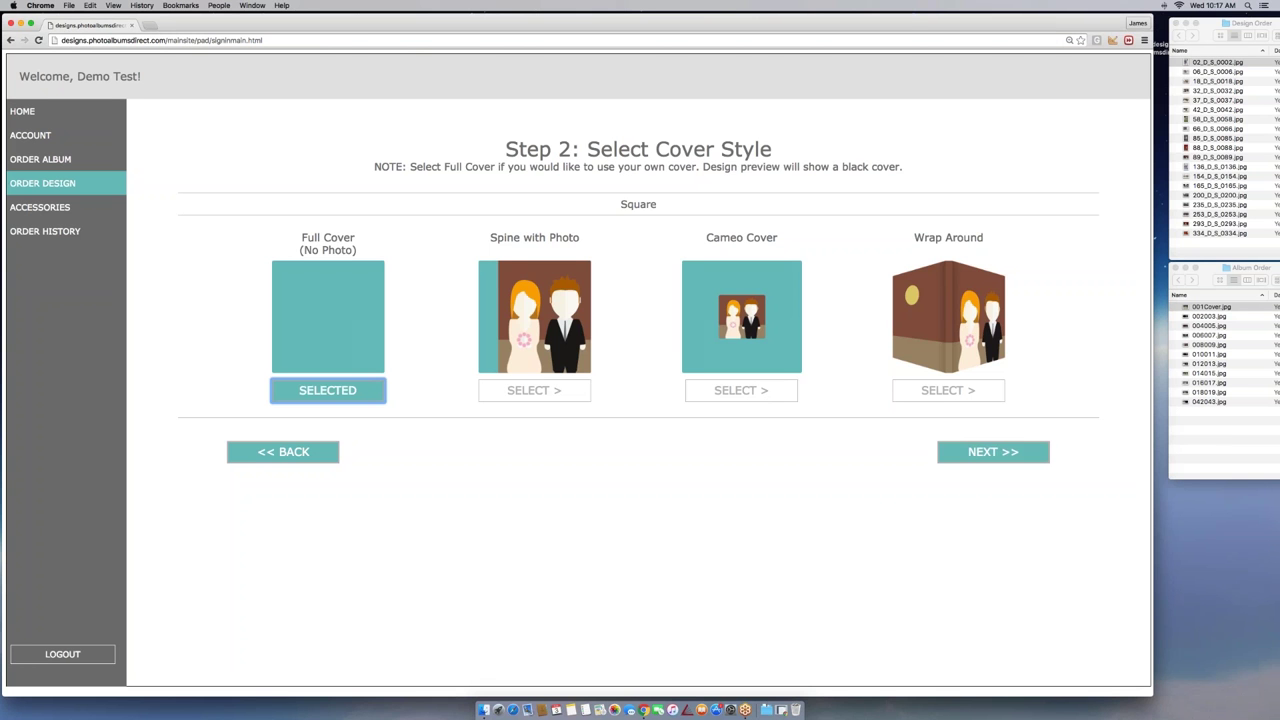
left_click(993, 452)
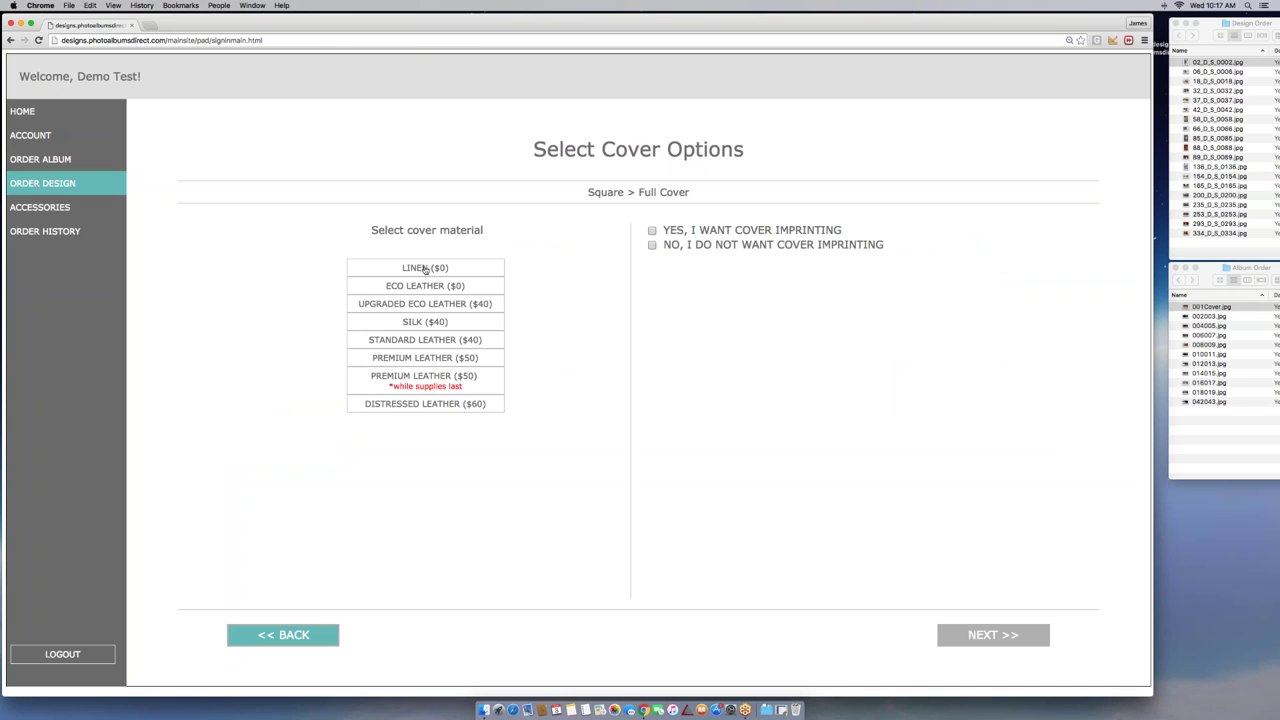
left_click(424, 287)
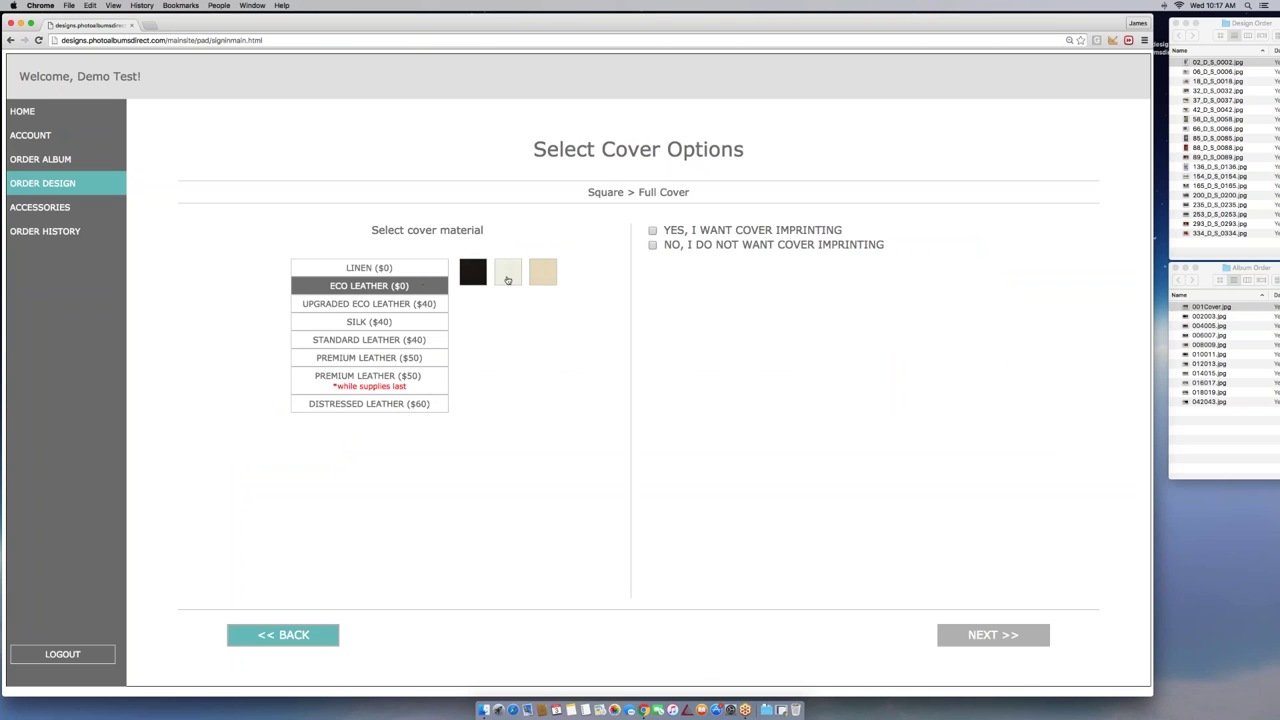
left_click(509, 278)
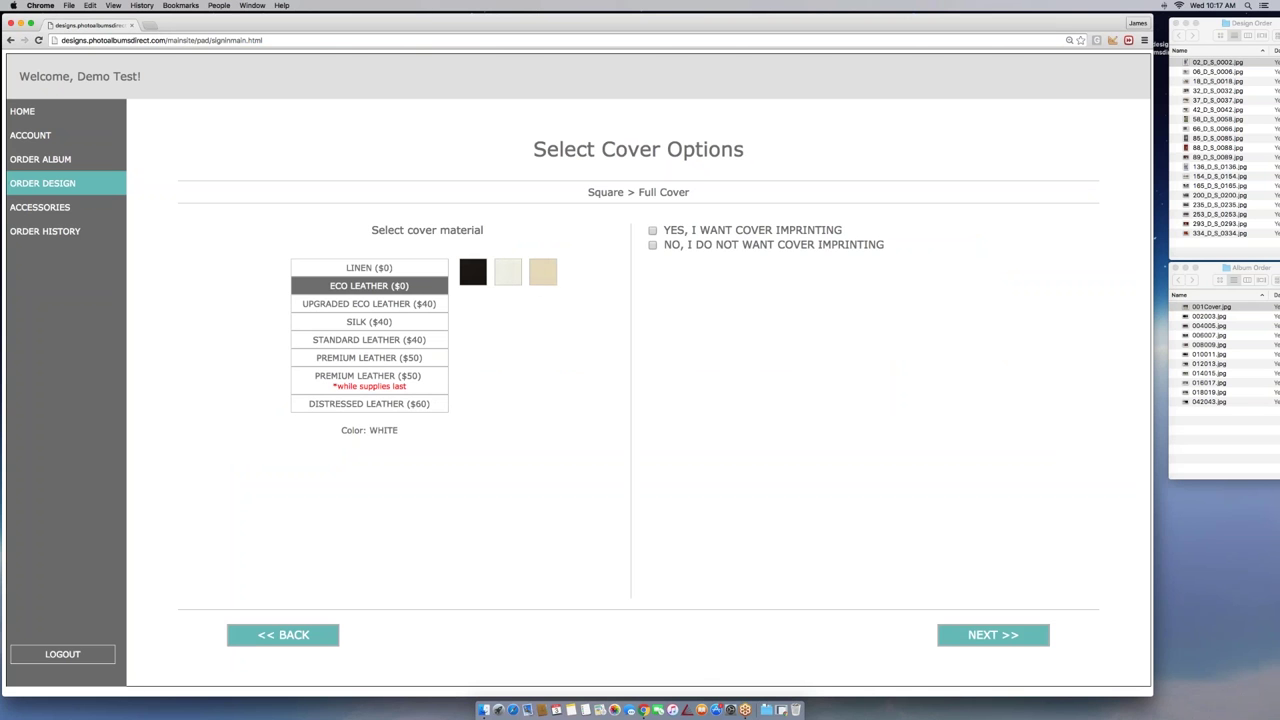
left_click(364, 341)
left_click(354, 406)
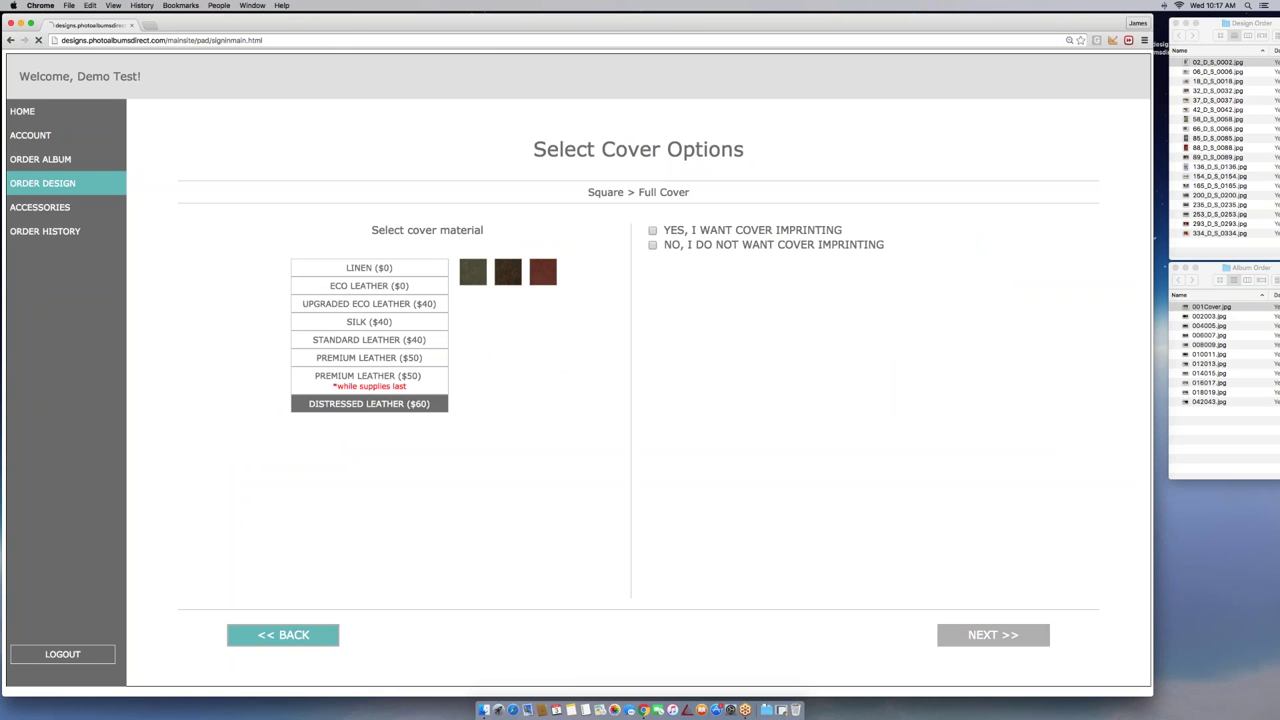
left_click(476, 280)
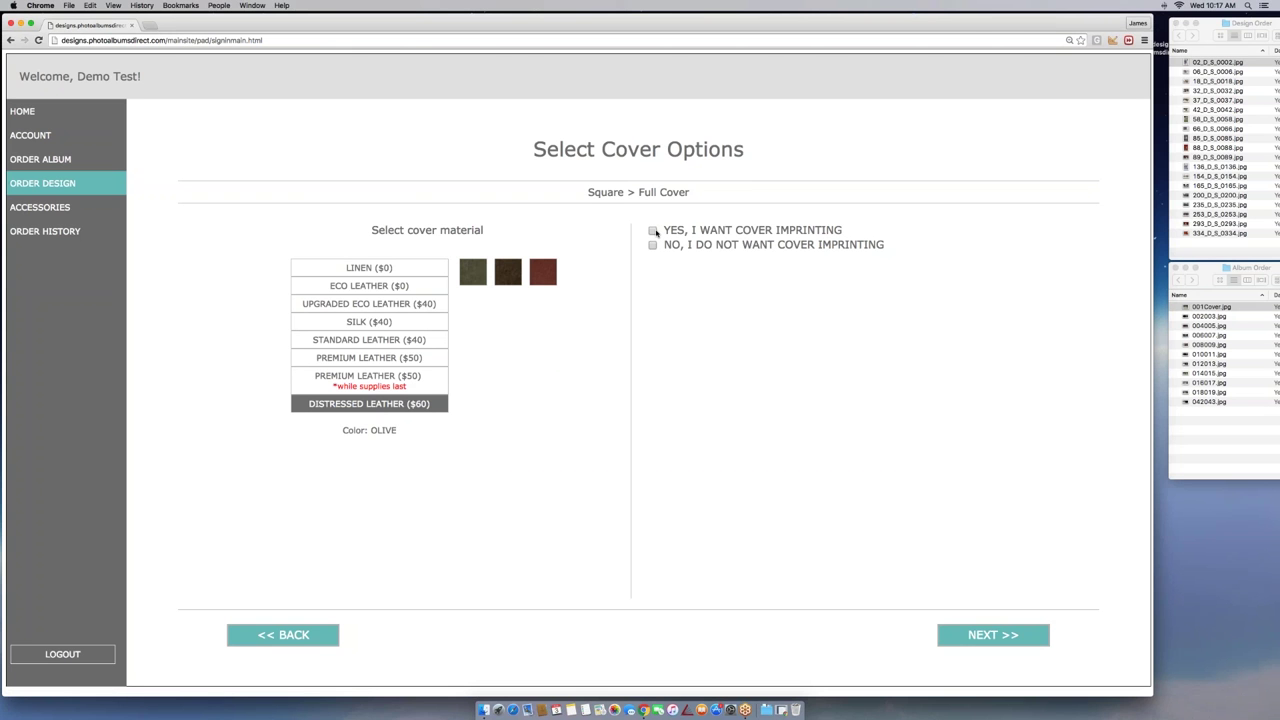
Decline cover imprinting and continue to Step 3: Choose Layout
left_click(653, 231)
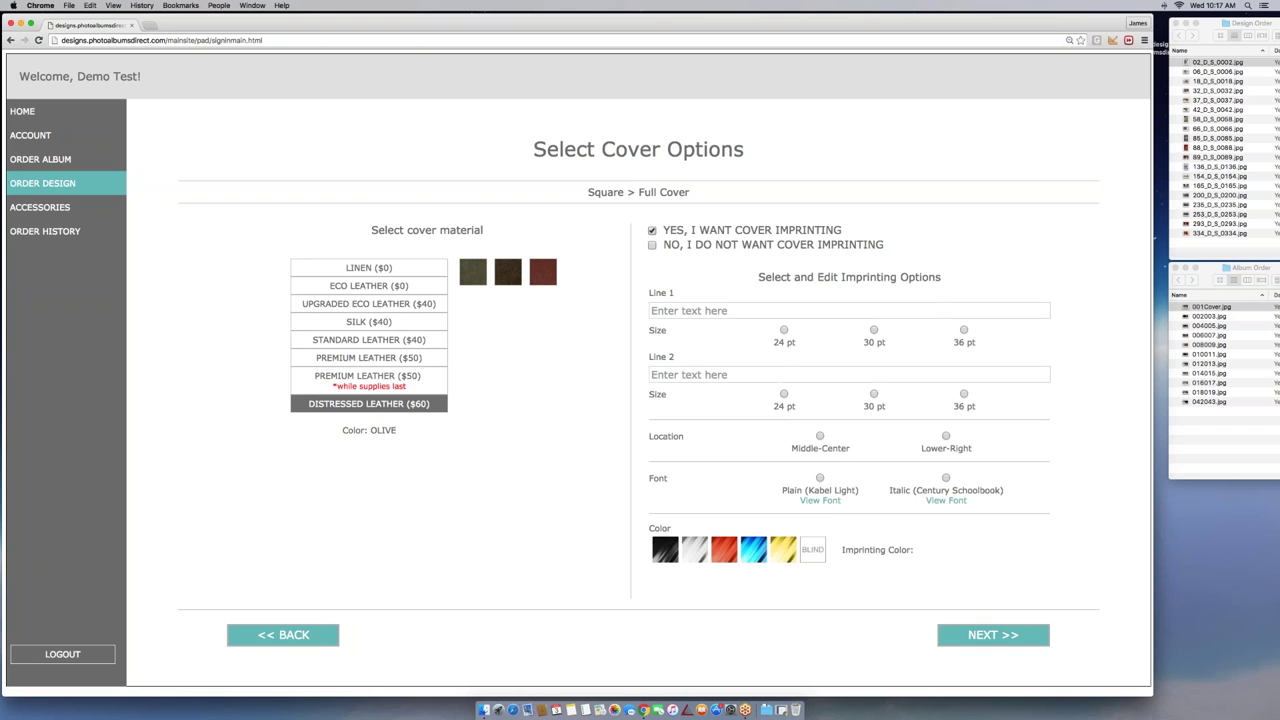
left_click(653, 245)
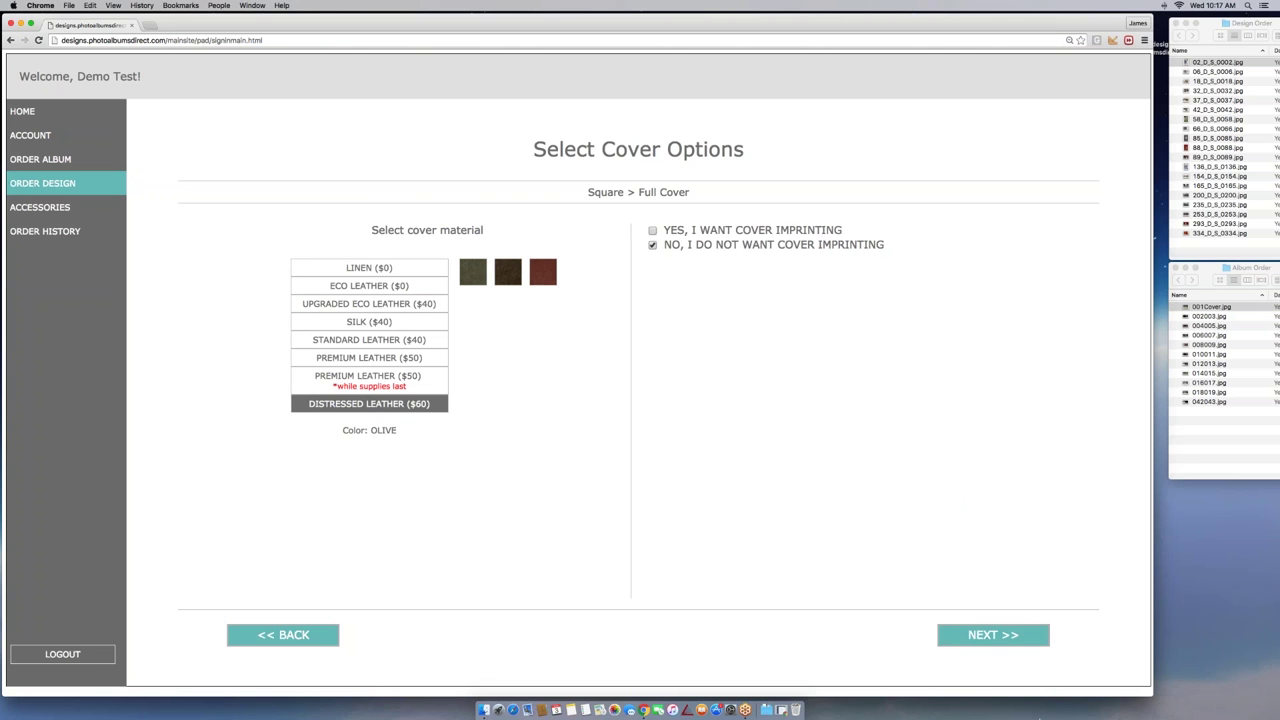
left_click(993, 635)
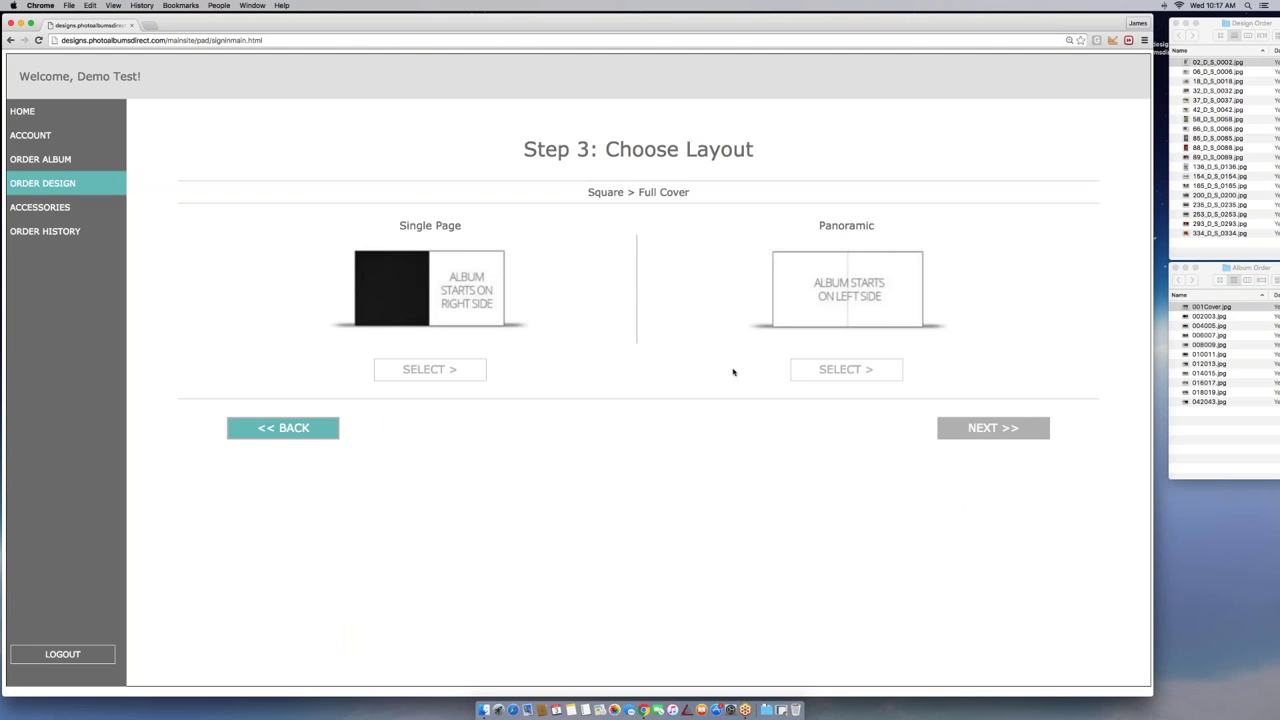
Choose the Panoramic layout, continue to Step 4, and preview the Modern style's sample album
left_click(833, 371)
left_click(983, 428)
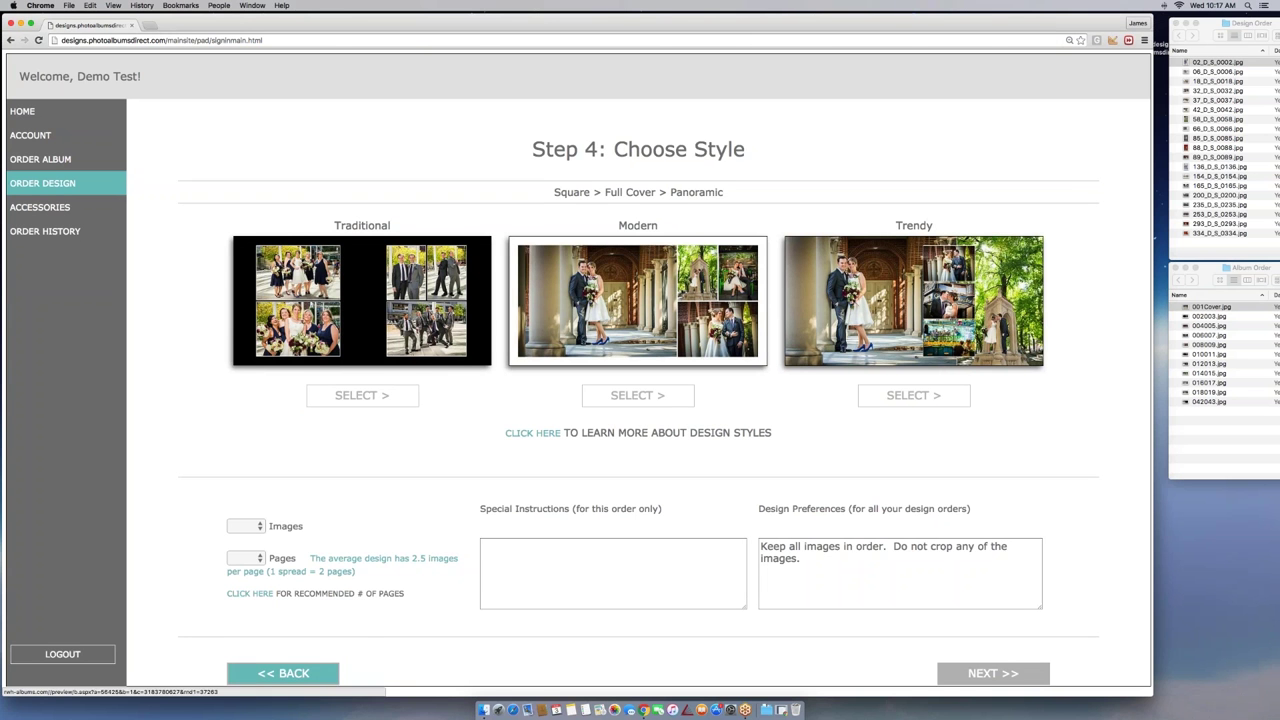
scroll(579, 370, "down", 1)
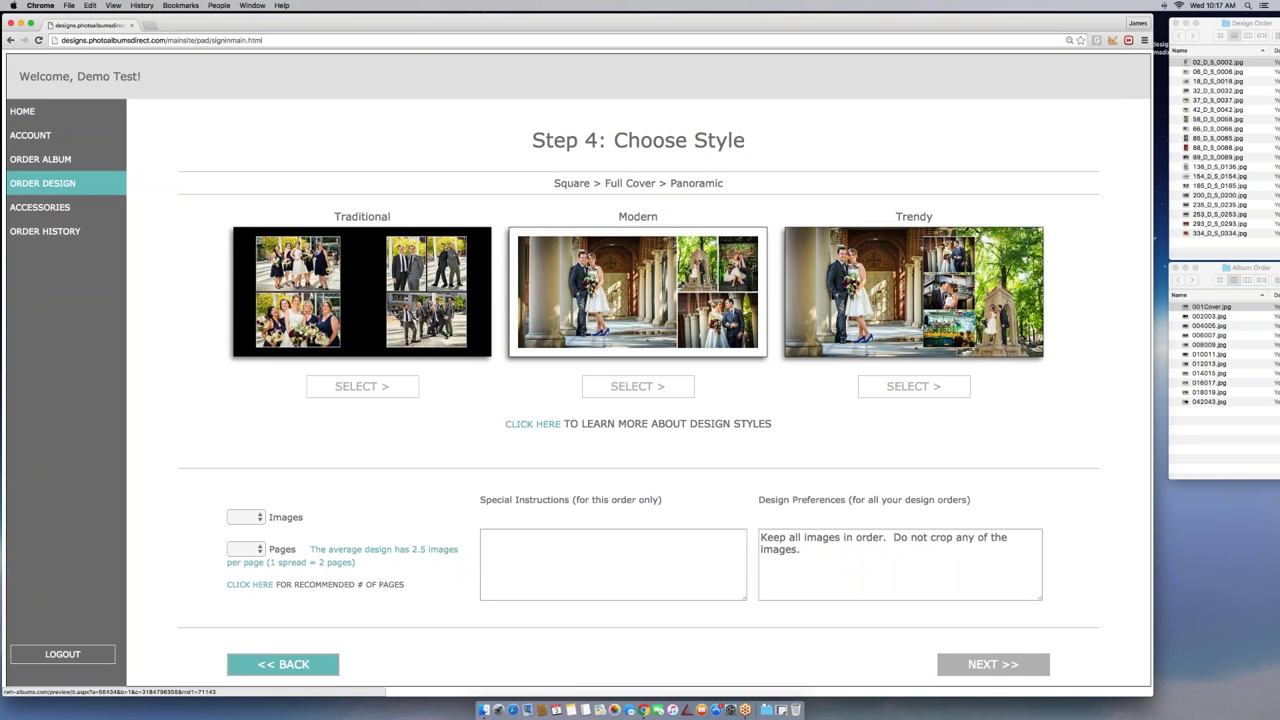
left_click(626, 276)
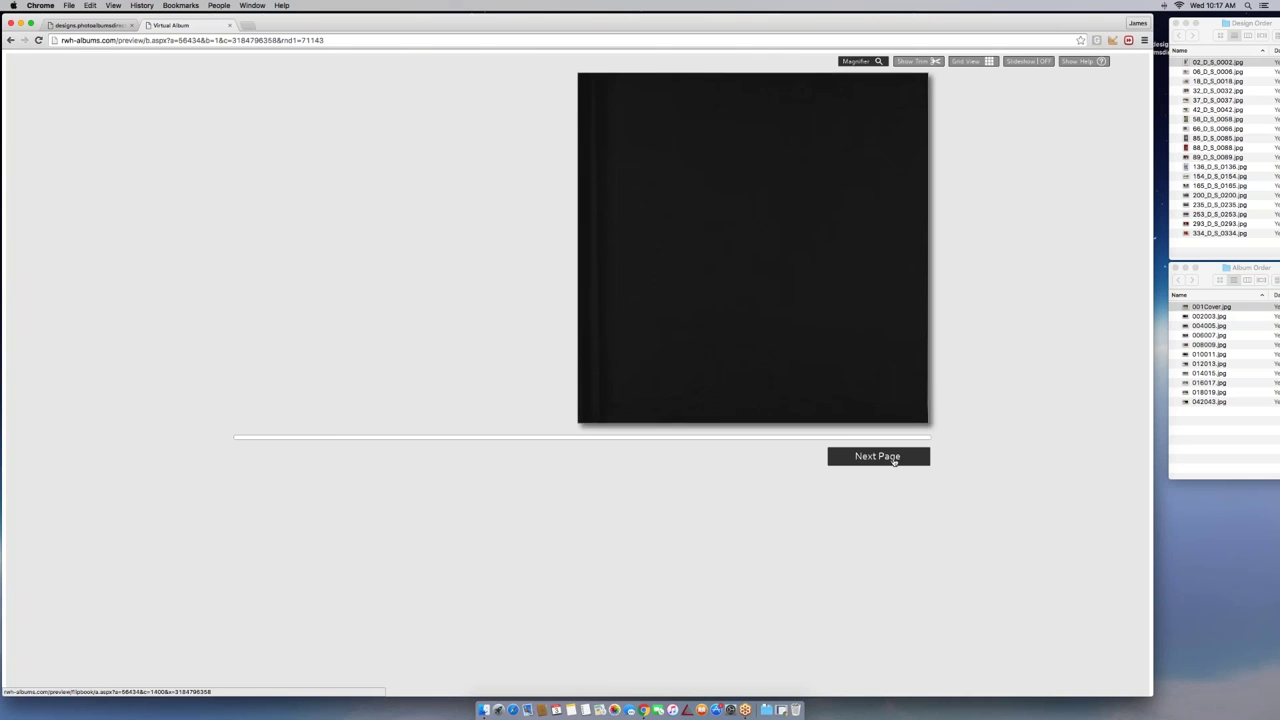
Page through the Modern sample album to pages 10 & 11, then close the preview
left_click(894, 460)
left_click(894, 460)
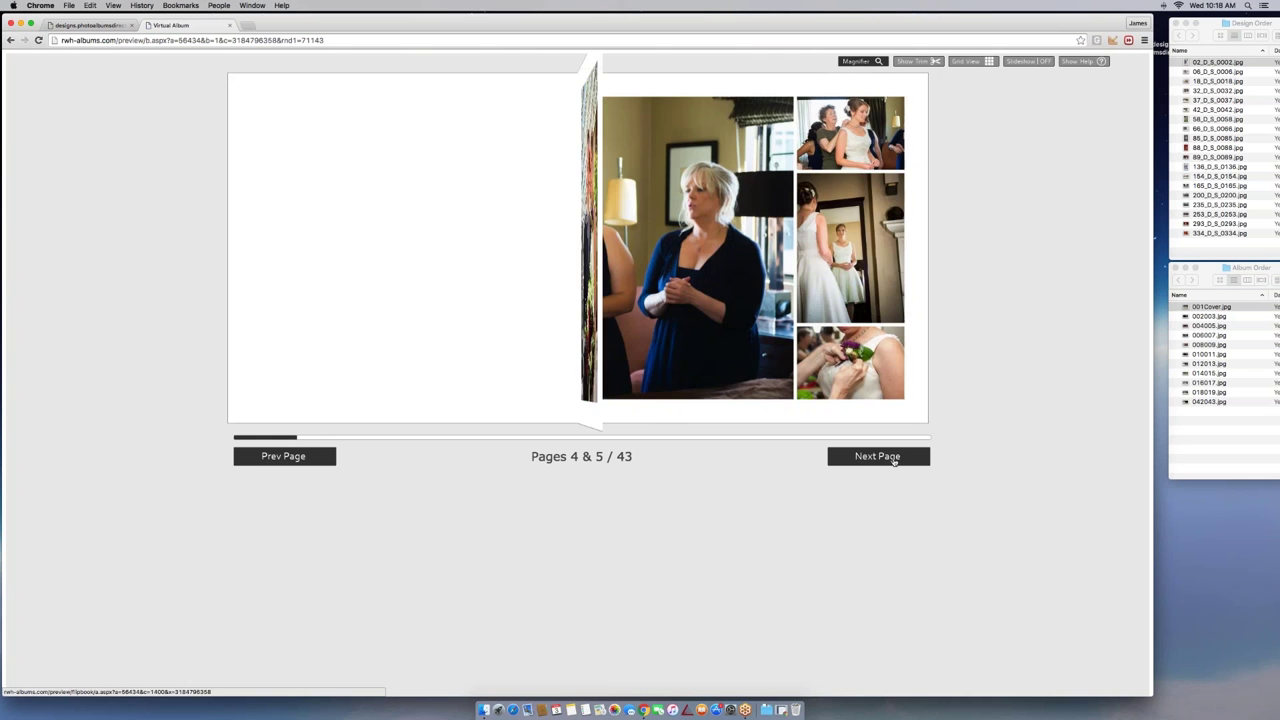
left_click(894, 460)
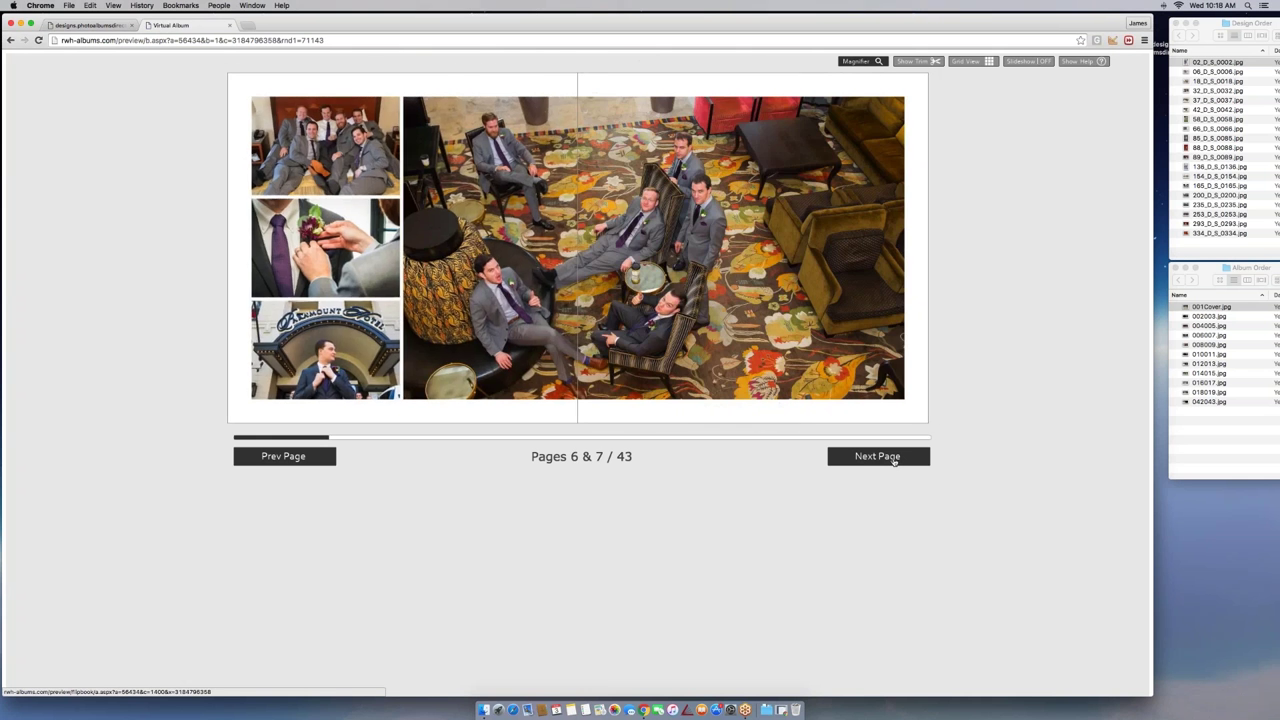
left_click(894, 460)
left_click(894, 460)
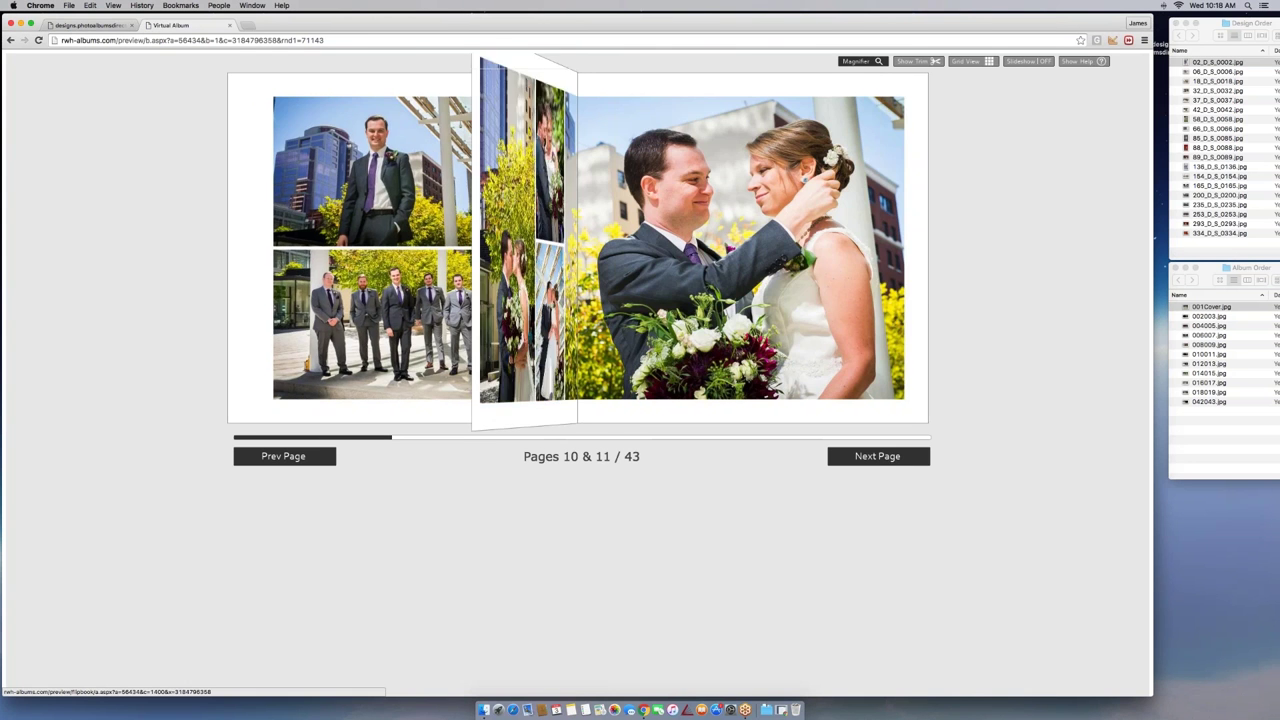
left_click(229, 25)
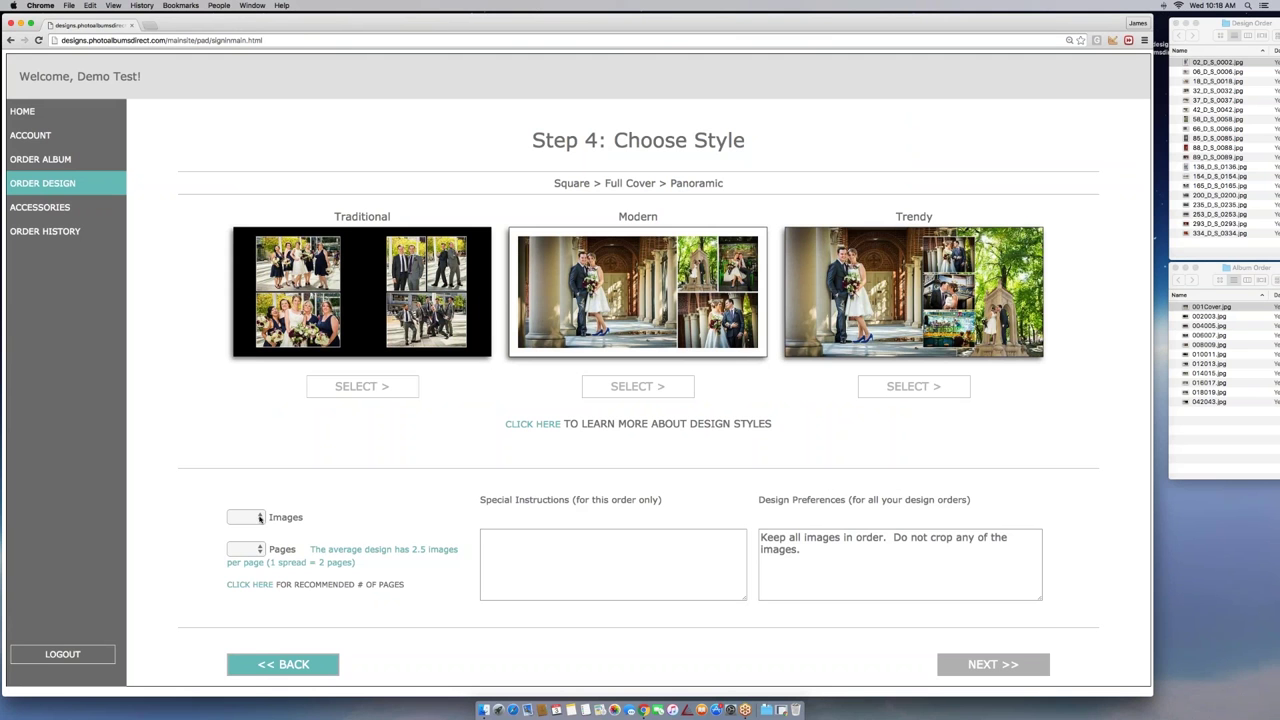
Set Images to 100 and Pages to 20, giving an average of 5 images per page
left_click(259, 517)
scroll(259, 528, "down", 4)
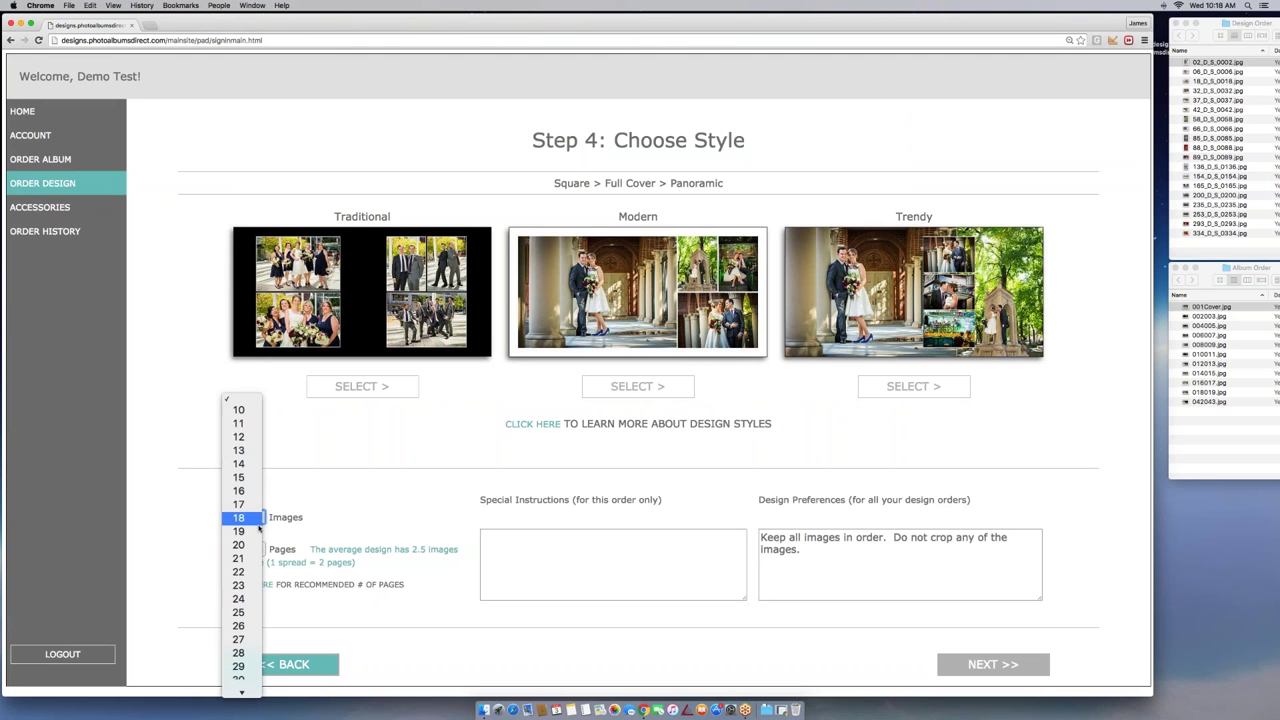
scroll(259, 528, "down", 5)
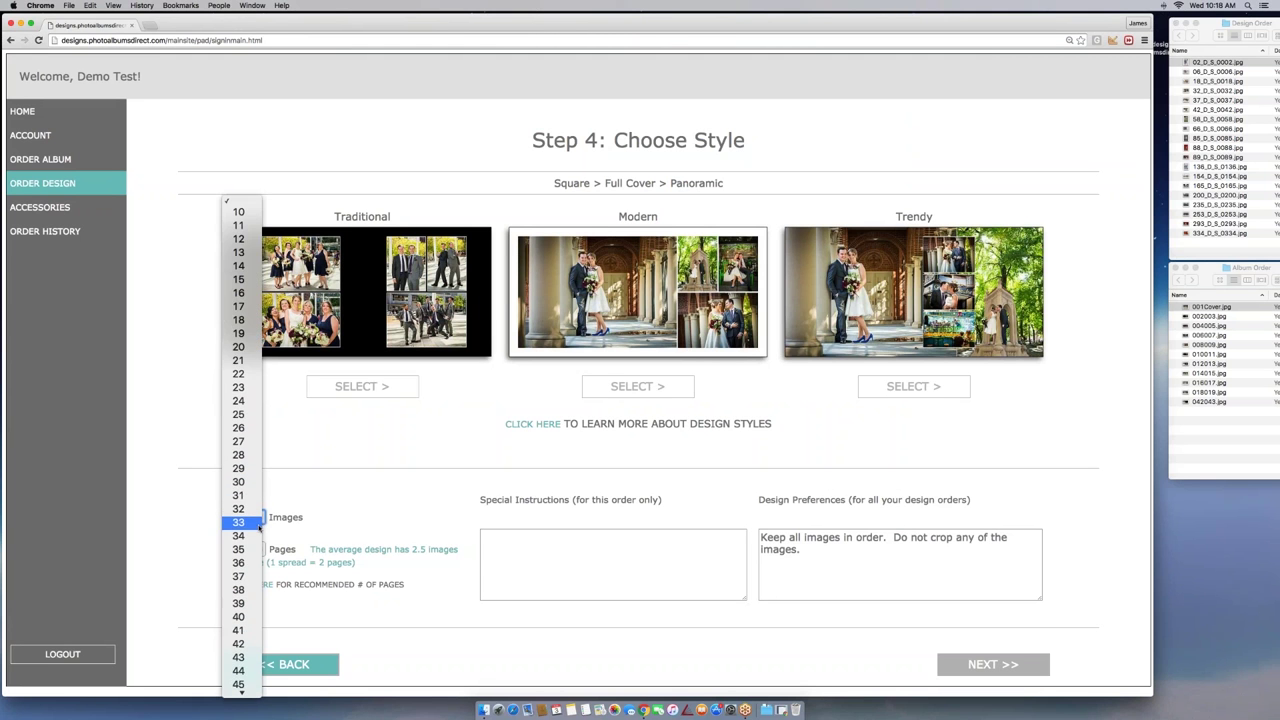
scroll(259, 528, "down", 2)
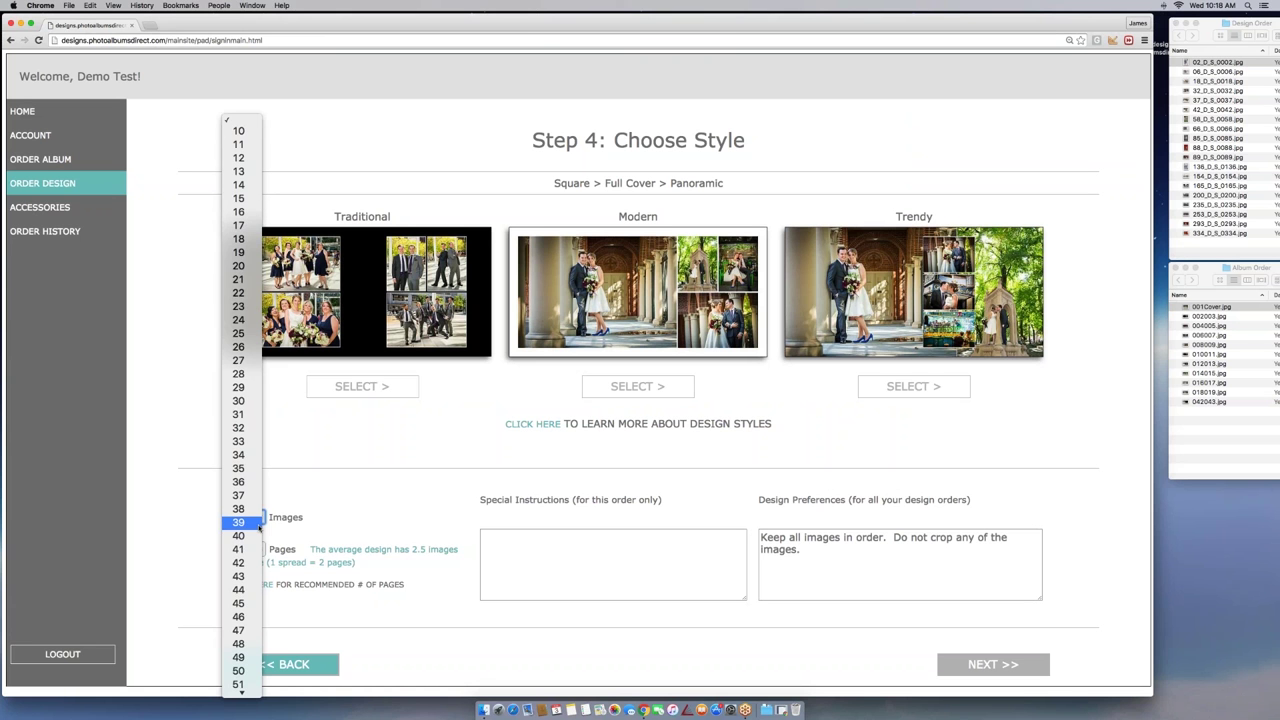
scroll(259, 527, "down", 18)
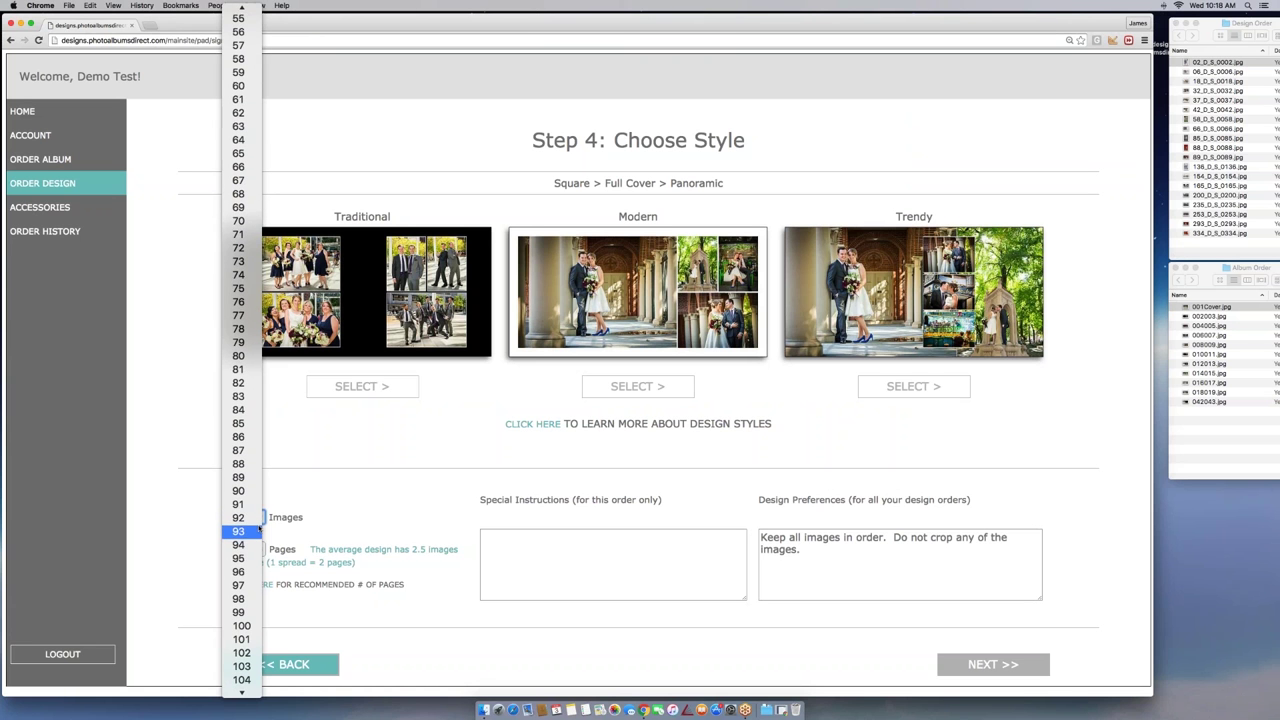
left_click(242, 626)
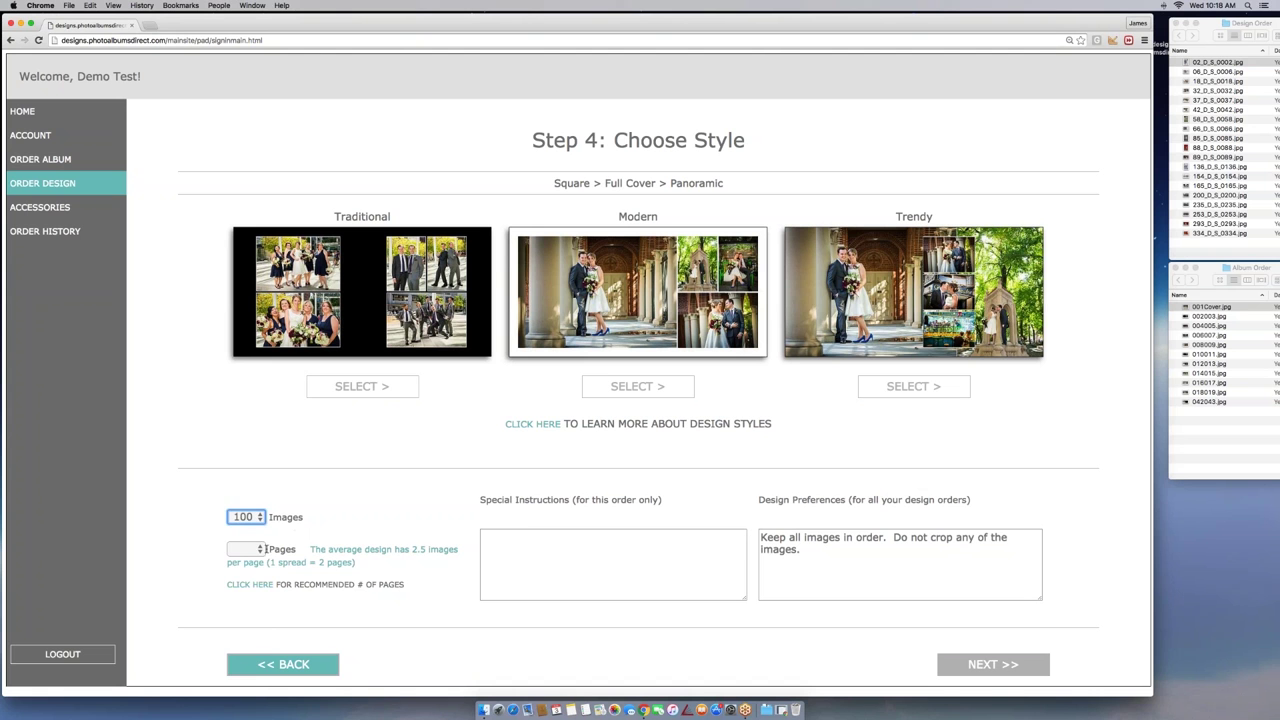
left_click(264, 549)
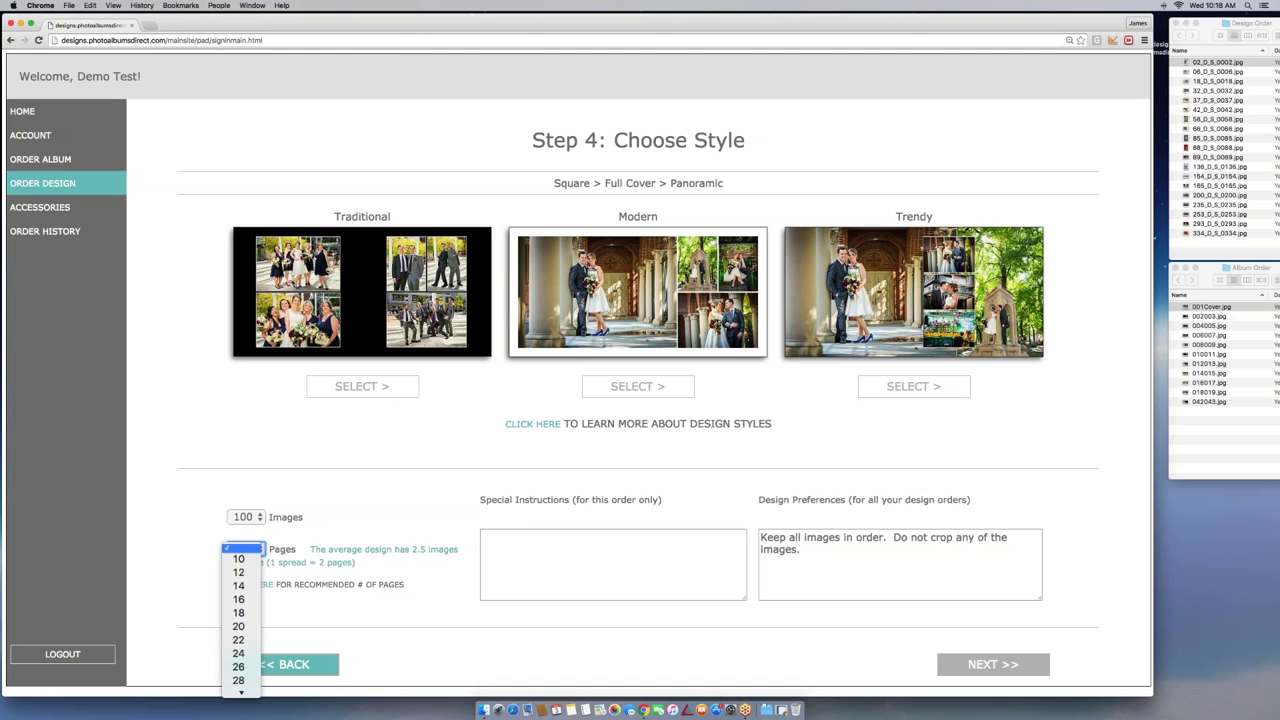
left_click(263, 627)
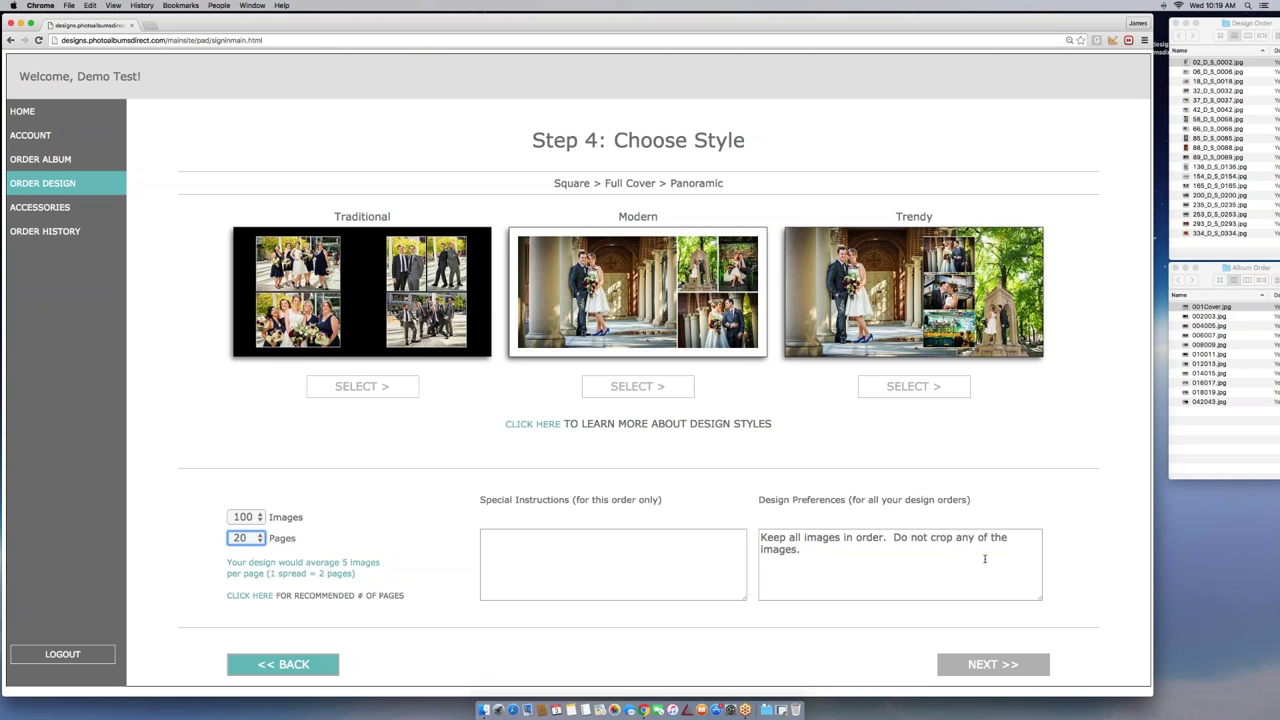
Add the note 'Make this album look awesome', select Modern, and continue to the $49.00 summary
left_click(588, 556)
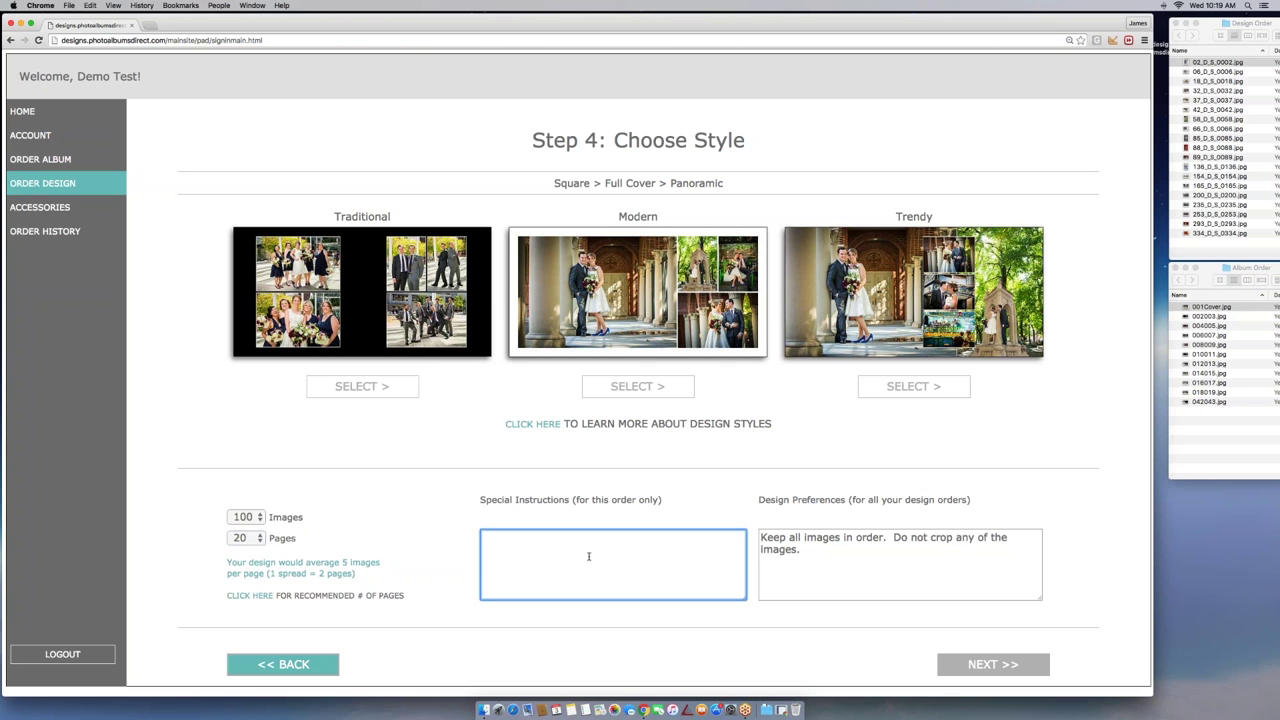
type("Make this album look awesome")
left_click(636, 390)
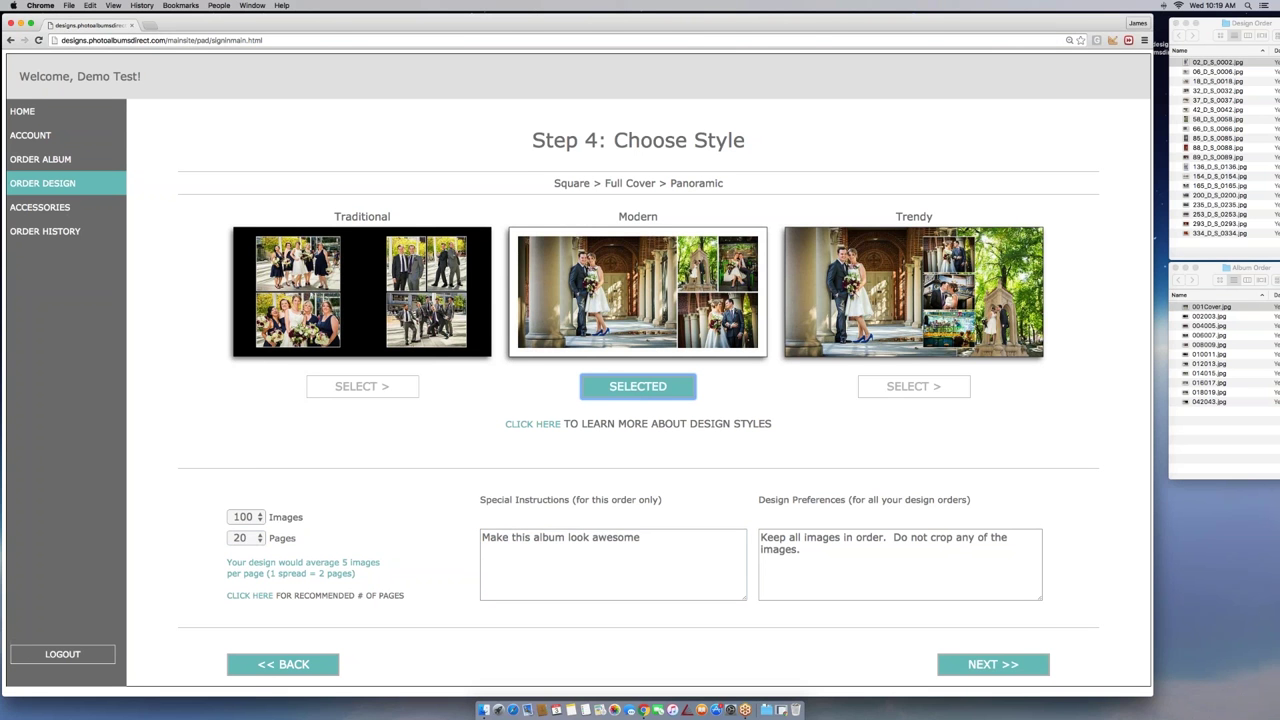
left_click(993, 667)
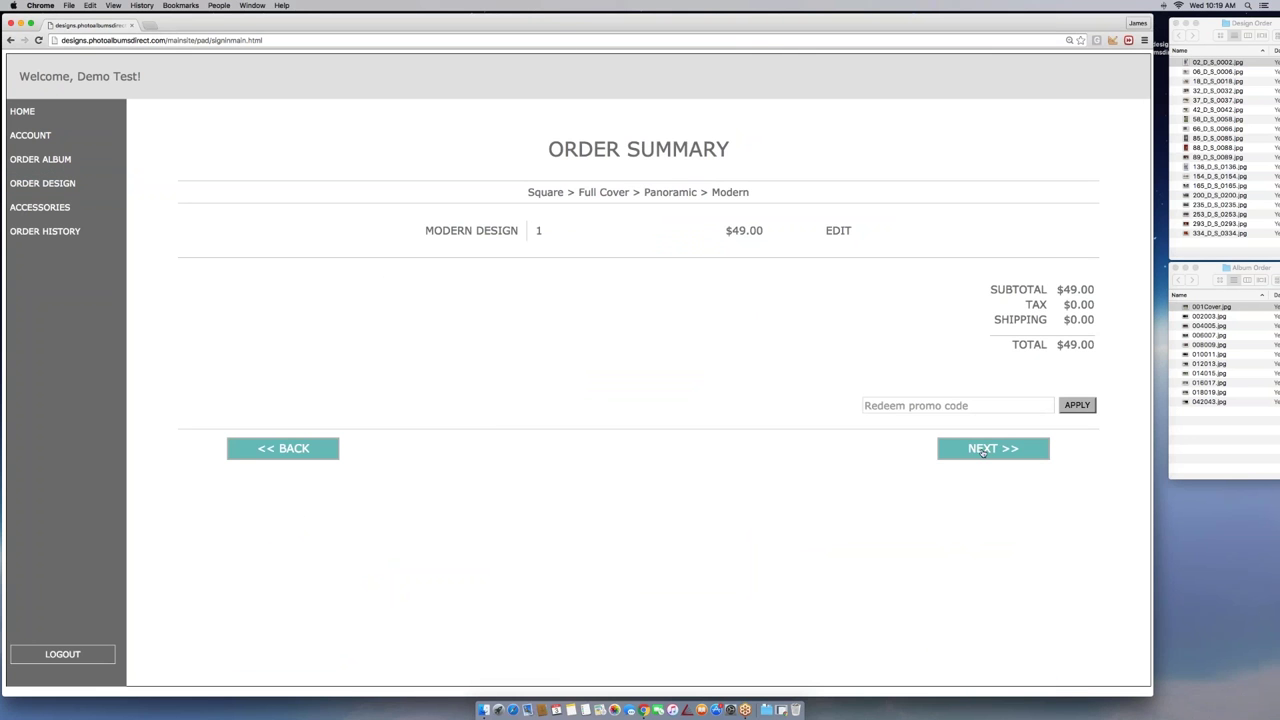
Proceed to checkout and fill in the cardholder name and card number from saved suggestions
left_click(983, 452)
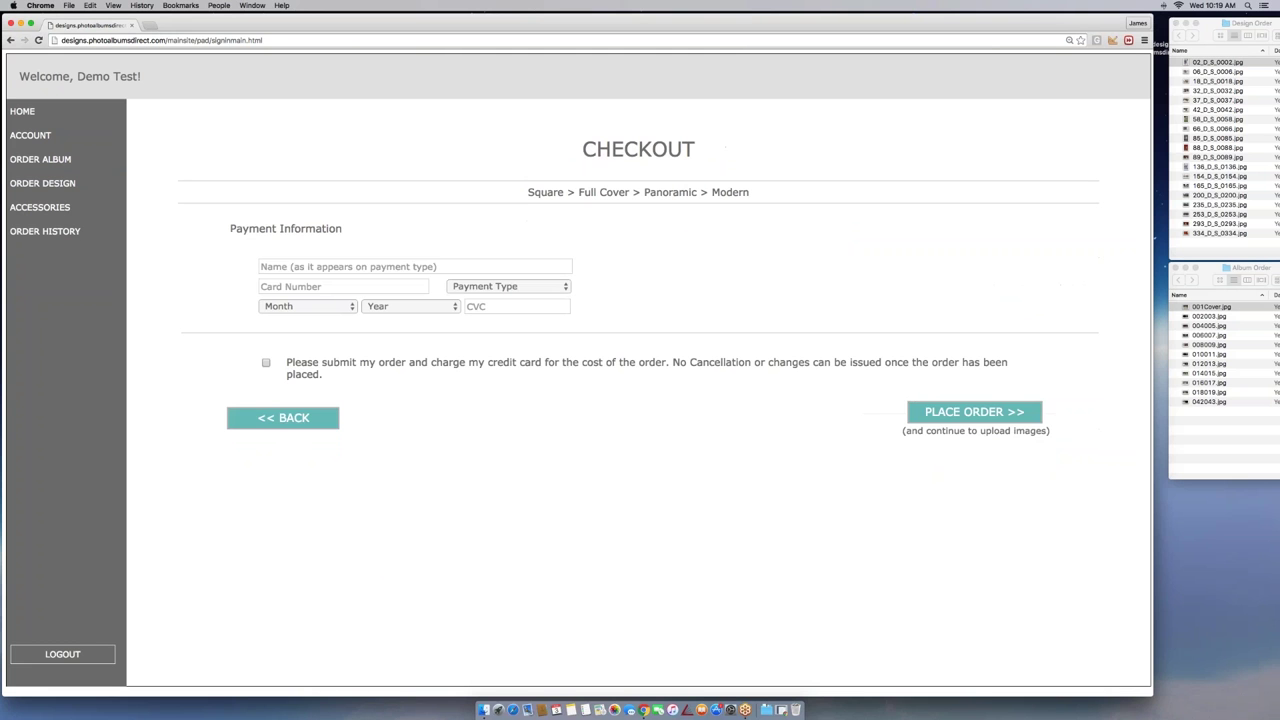
left_click(415, 266)
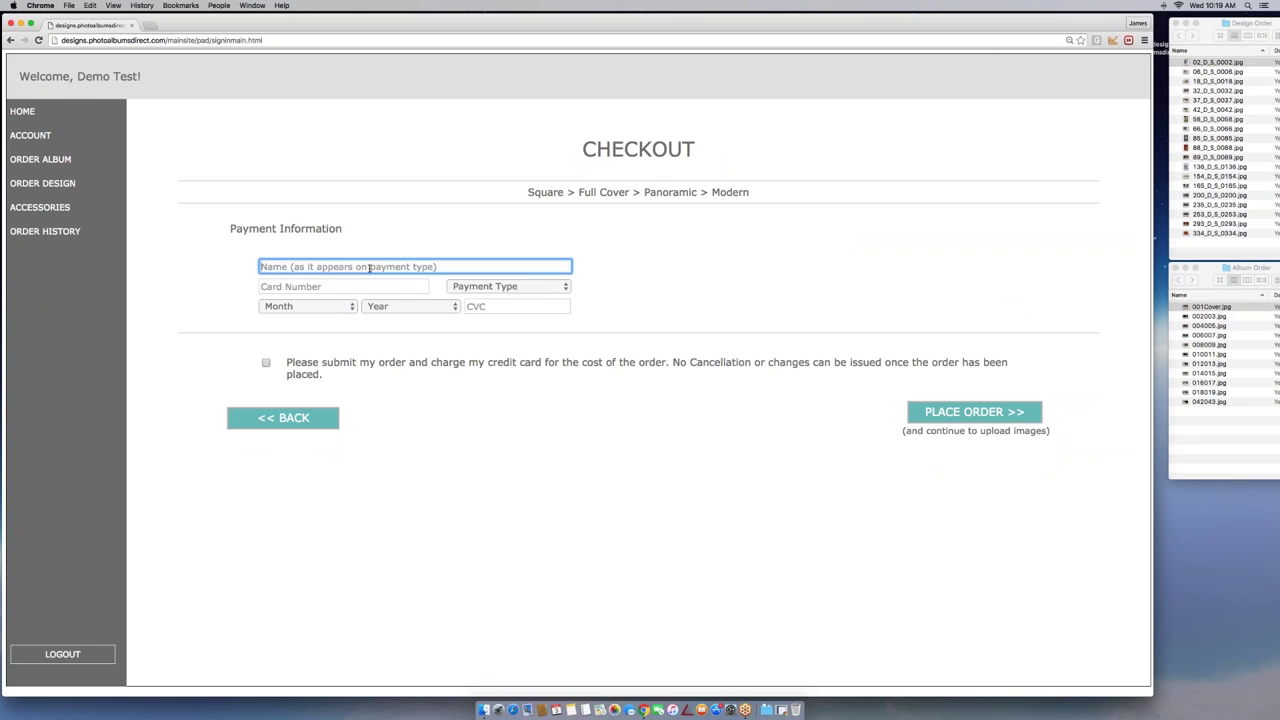
type("Pad Test")
left_click(273, 281)
left_click(314, 286)
type("3333-3333-3333-3333")
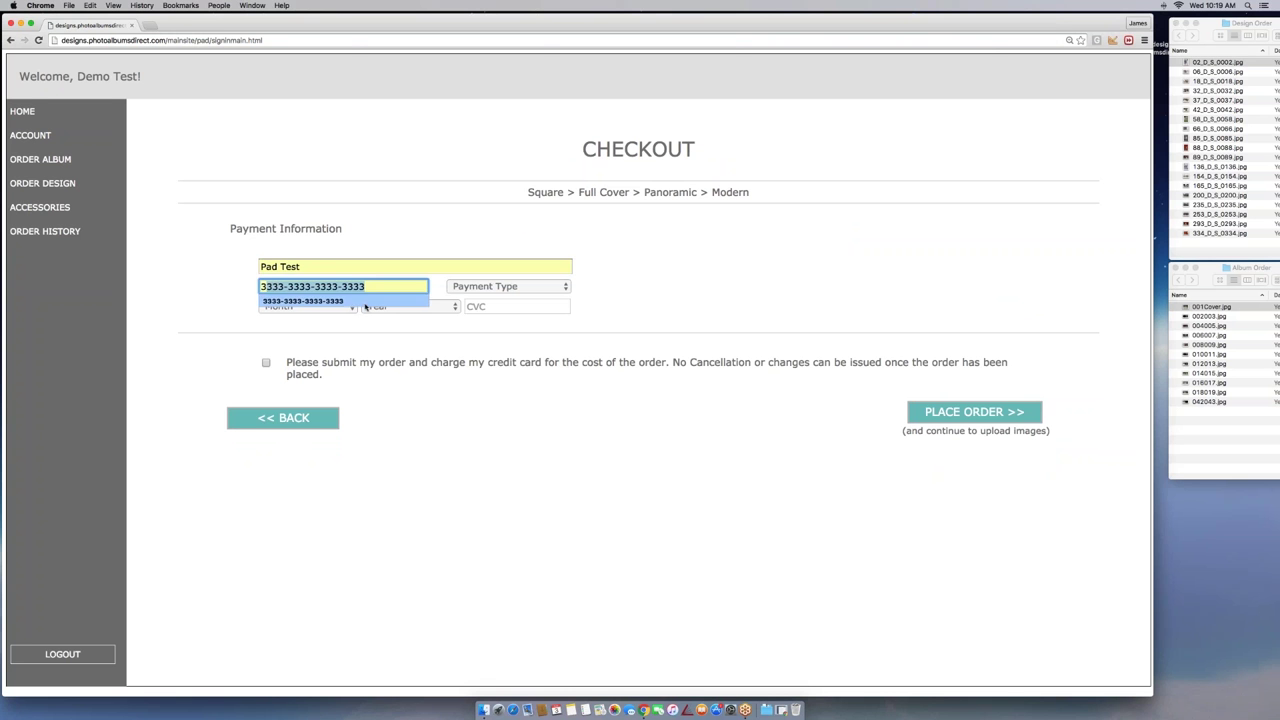
left_click(366, 301)
Choose Discover, expiry Jun (06) 2021, enter the security code, agree to the charge and place the order
left_click(524, 288)
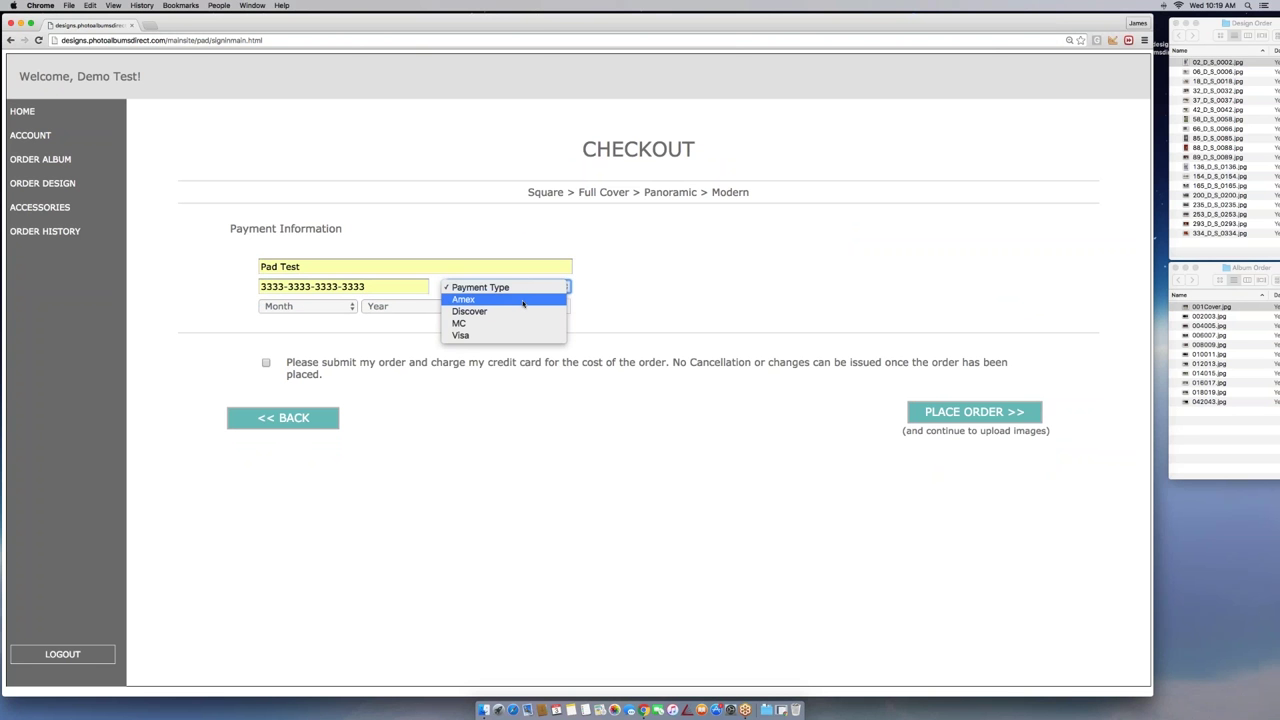
left_click(475, 311)
left_click(336, 310)
left_click(284, 379)
left_click(405, 306)
left_click(400, 395)
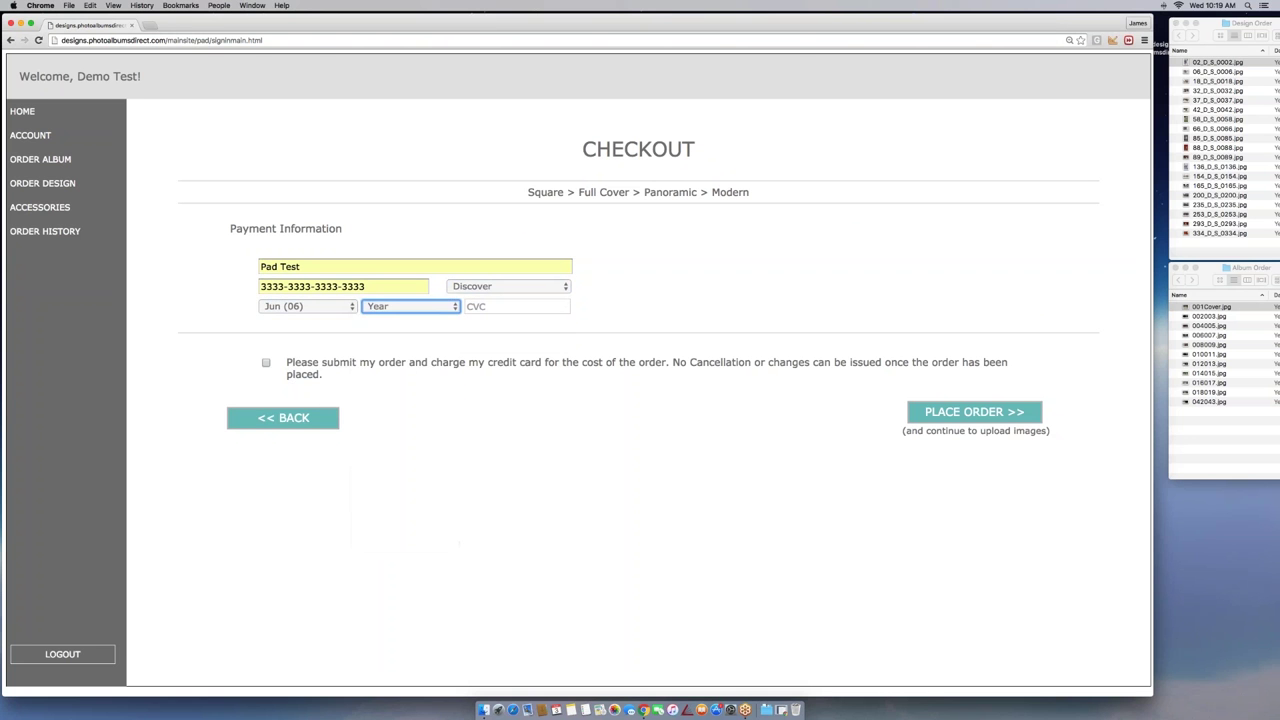
left_click(517, 306)
type("123")
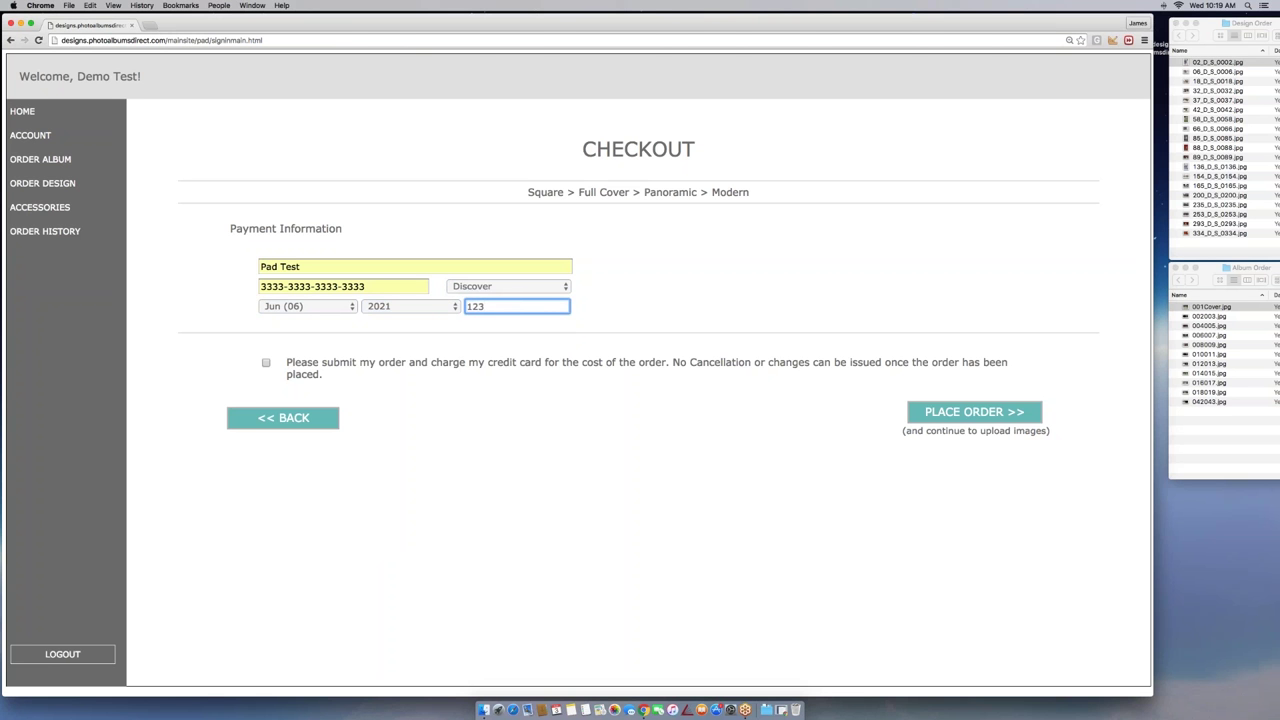
left_click(266, 363)
left_click(961, 423)
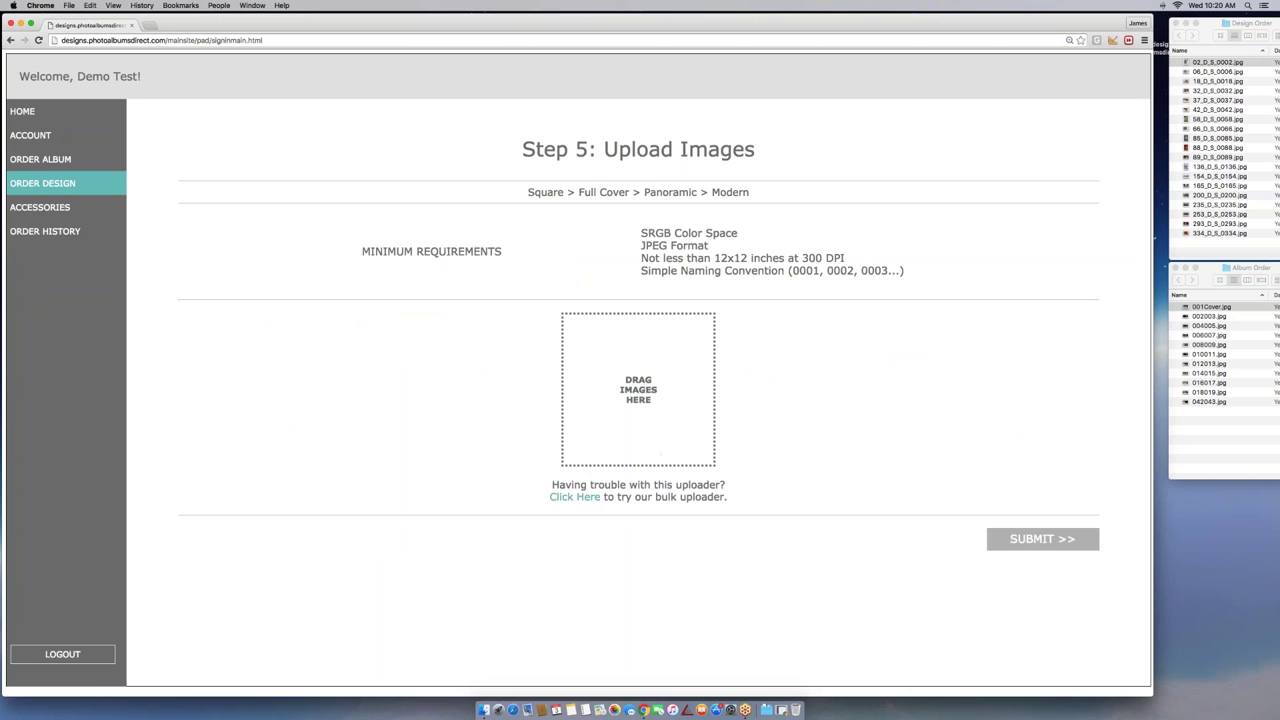
Upload five images, 02_D_S_0002.jpg through 37_D_S_0037.jpg, from Desktop > Design Order via the bulk uploader
left_click(575, 497)
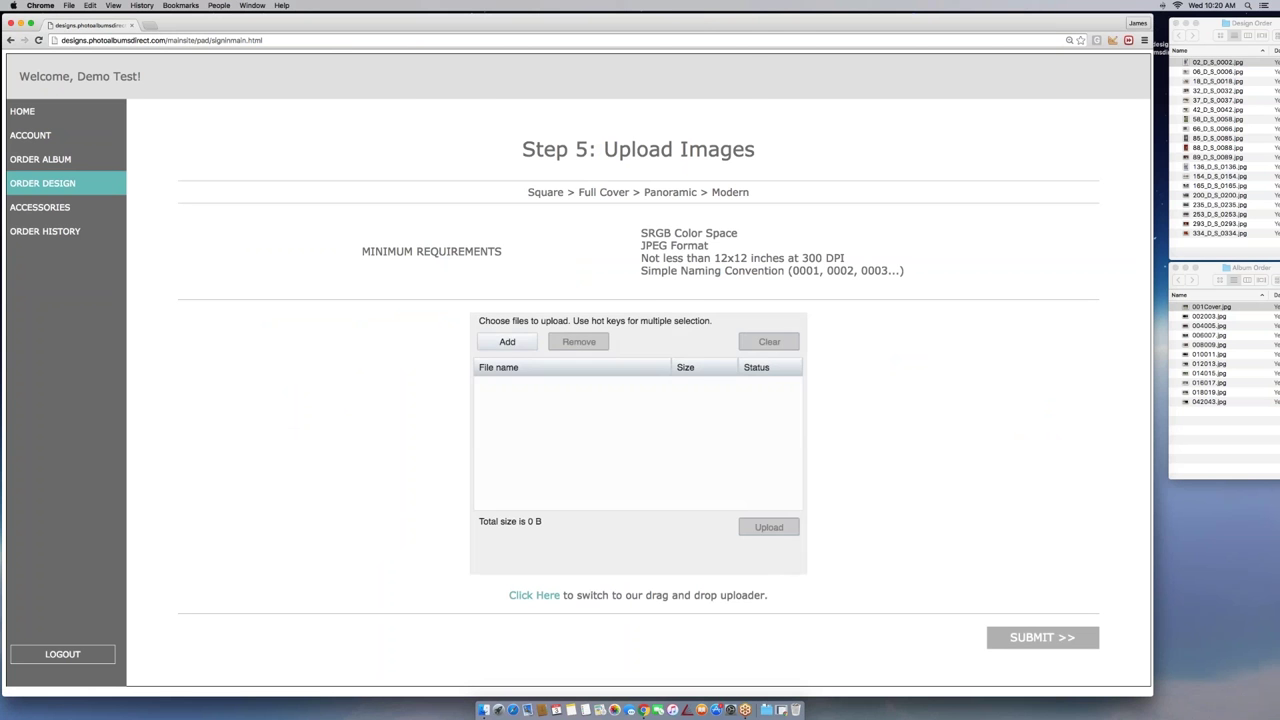
left_click(507, 341)
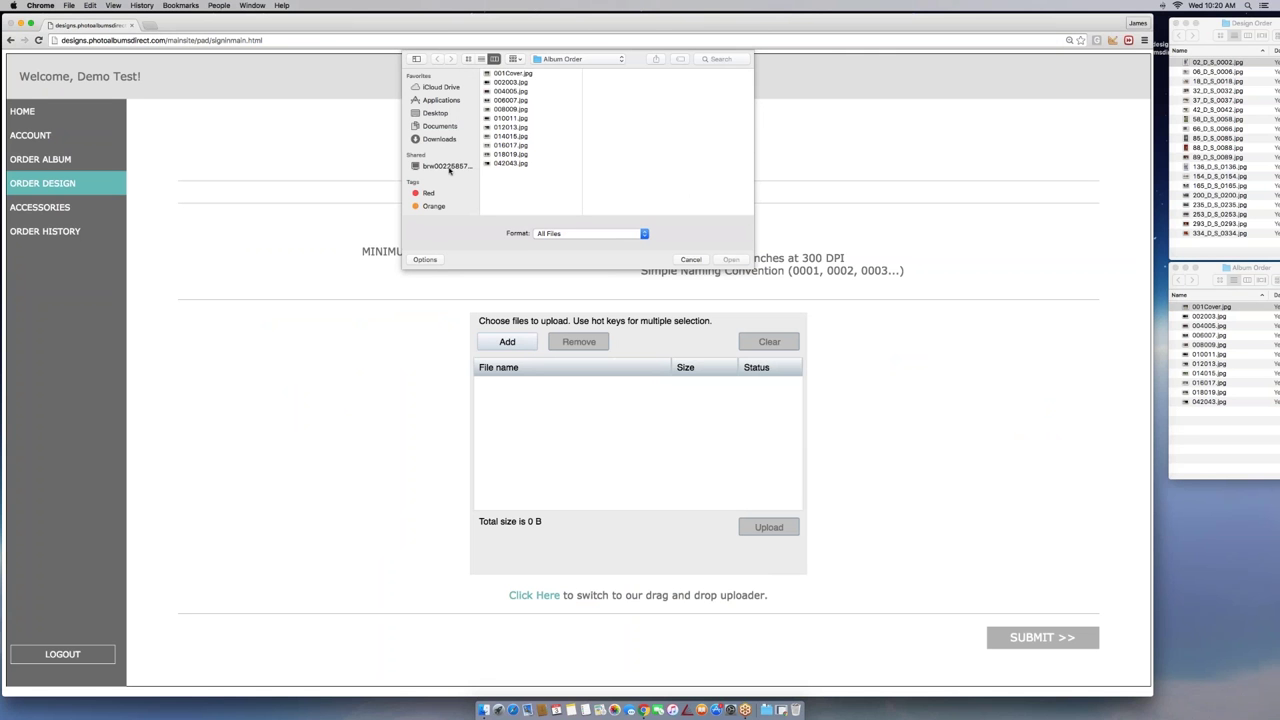
left_click(446, 116)
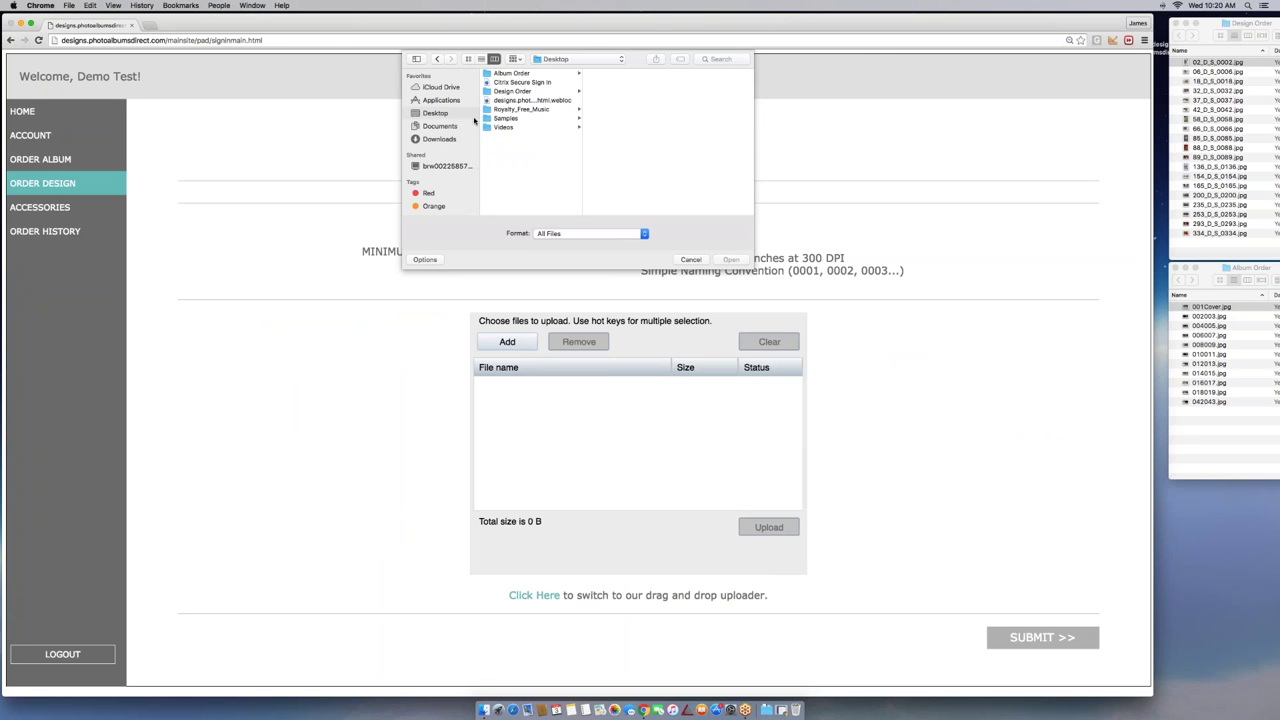
left_click(510, 92)
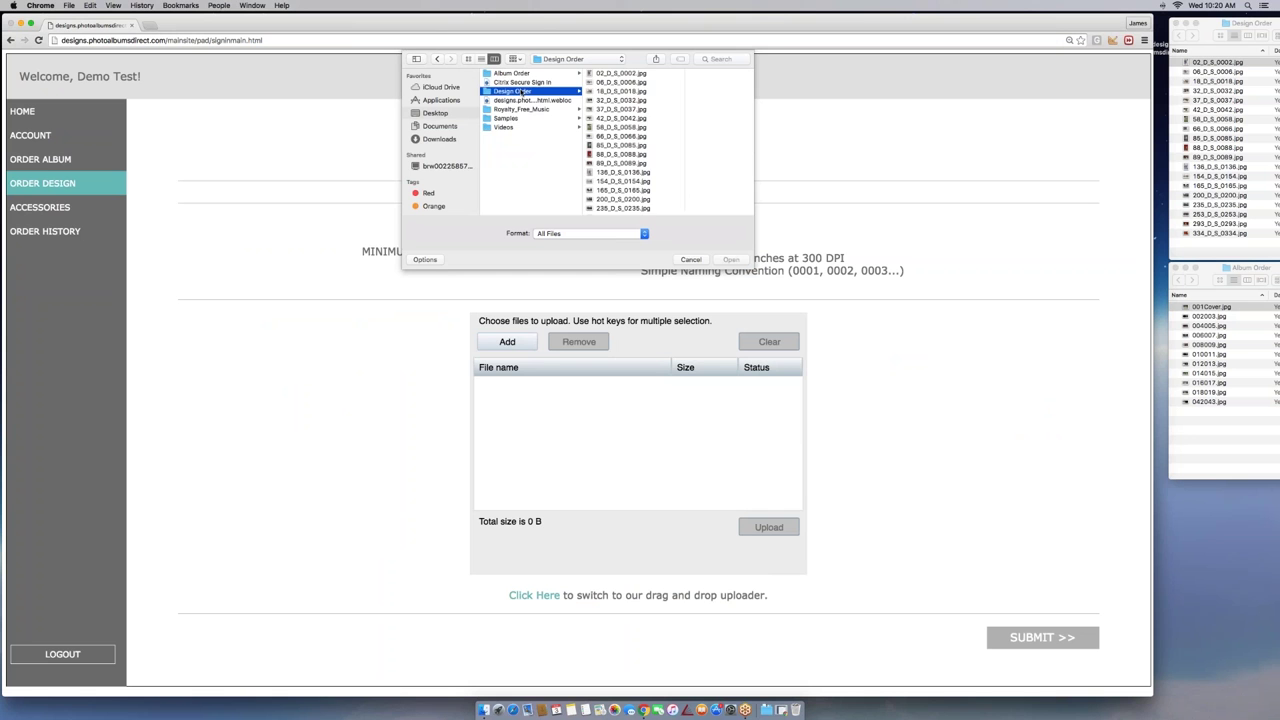
left_click(627, 74)
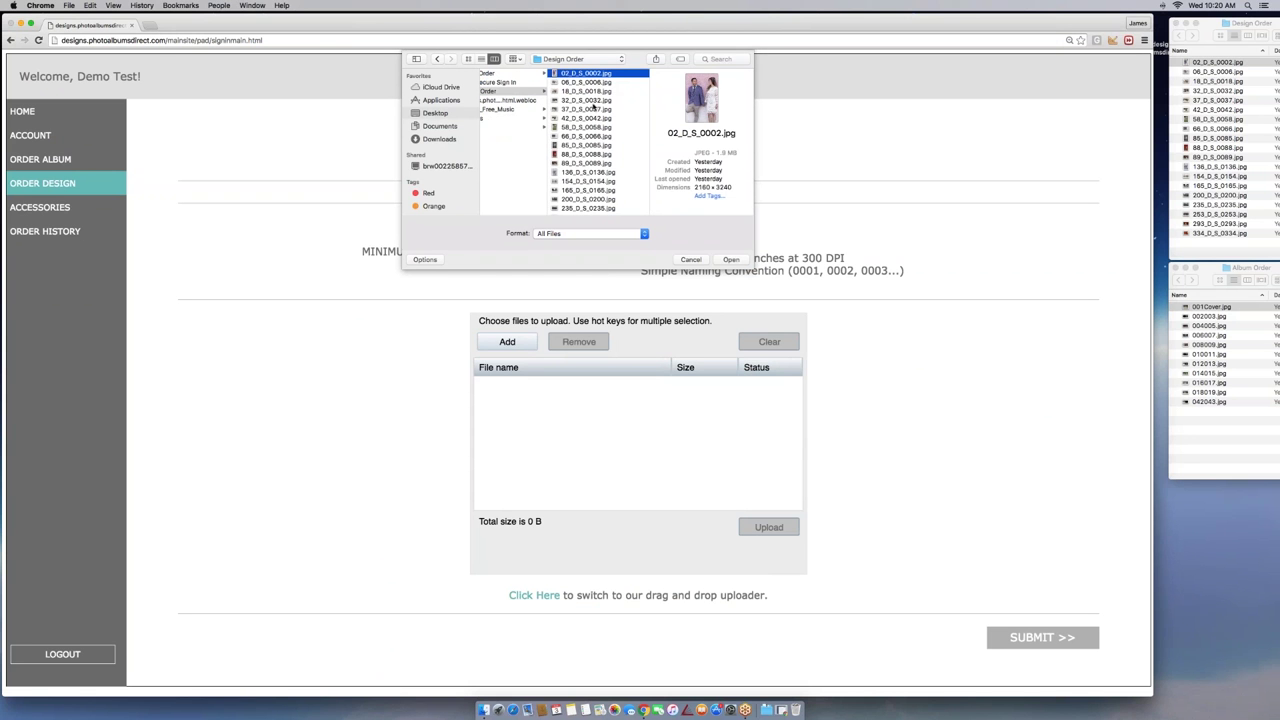
left_click(594, 107, "shift")
left_click(731, 259)
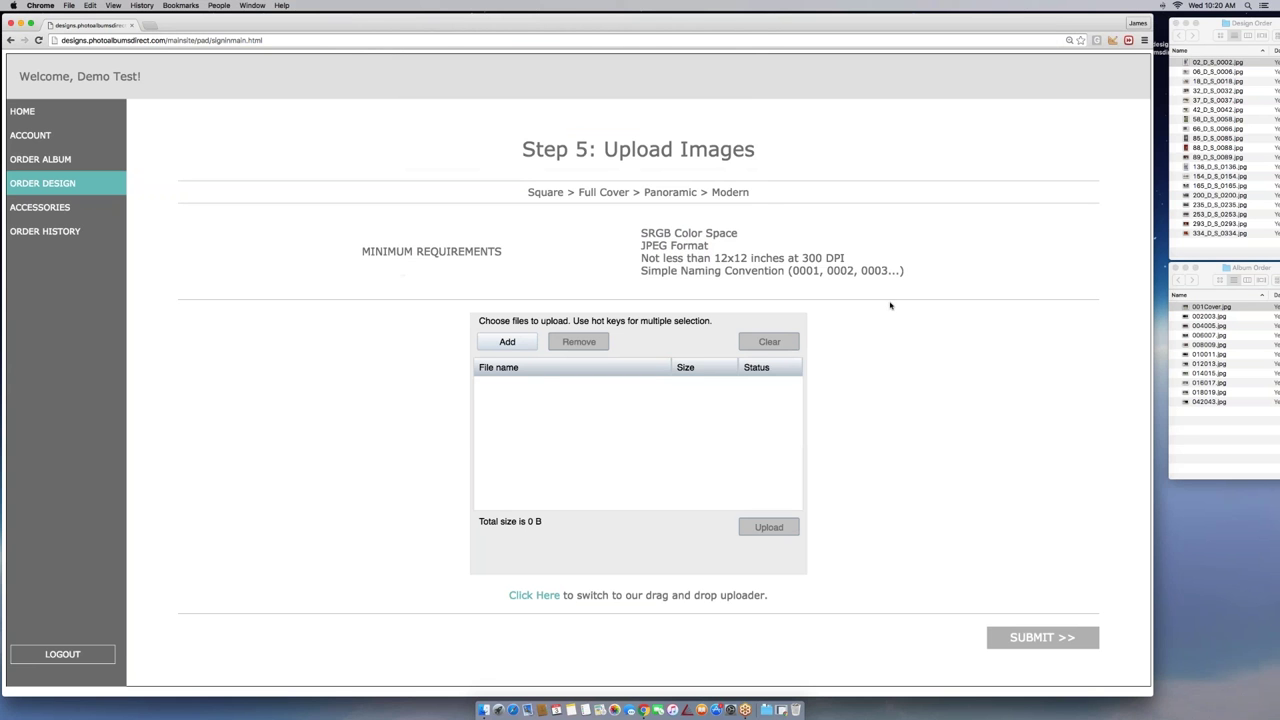
left_click(769, 527)
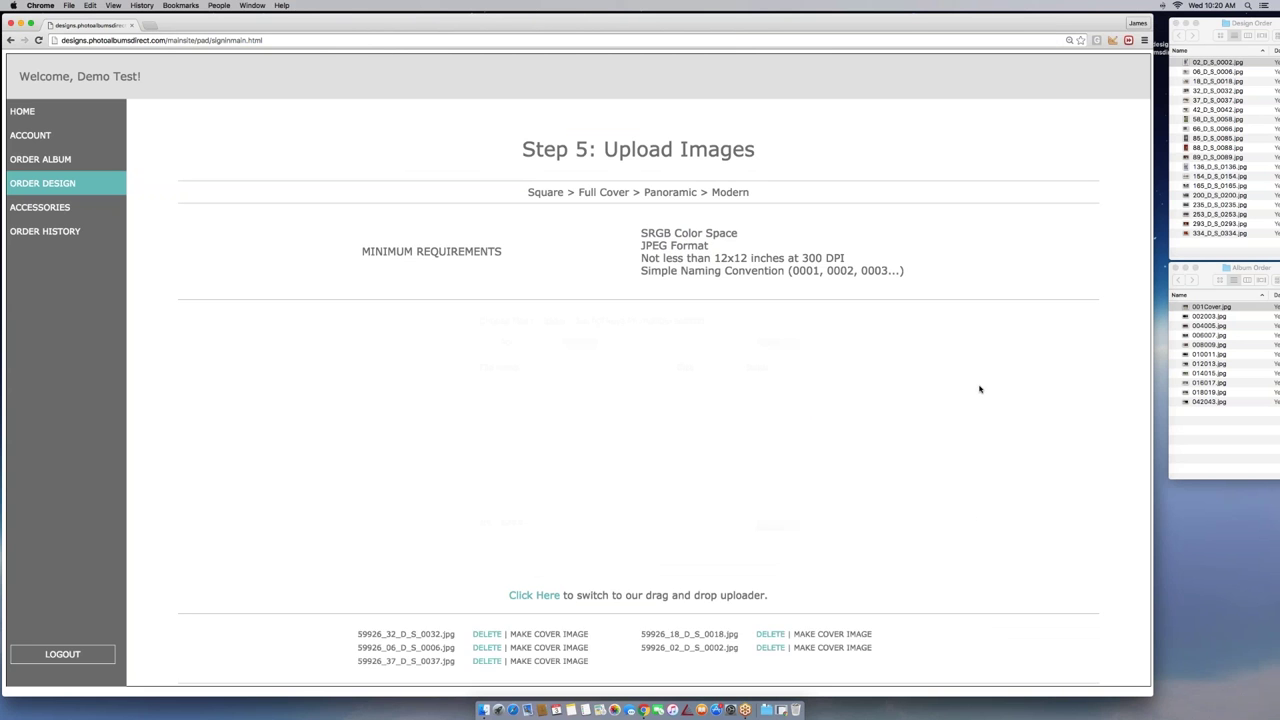
Submit the design order with its five uploaded images to reach the thank-you page
scroll(980, 389, "down", 2)
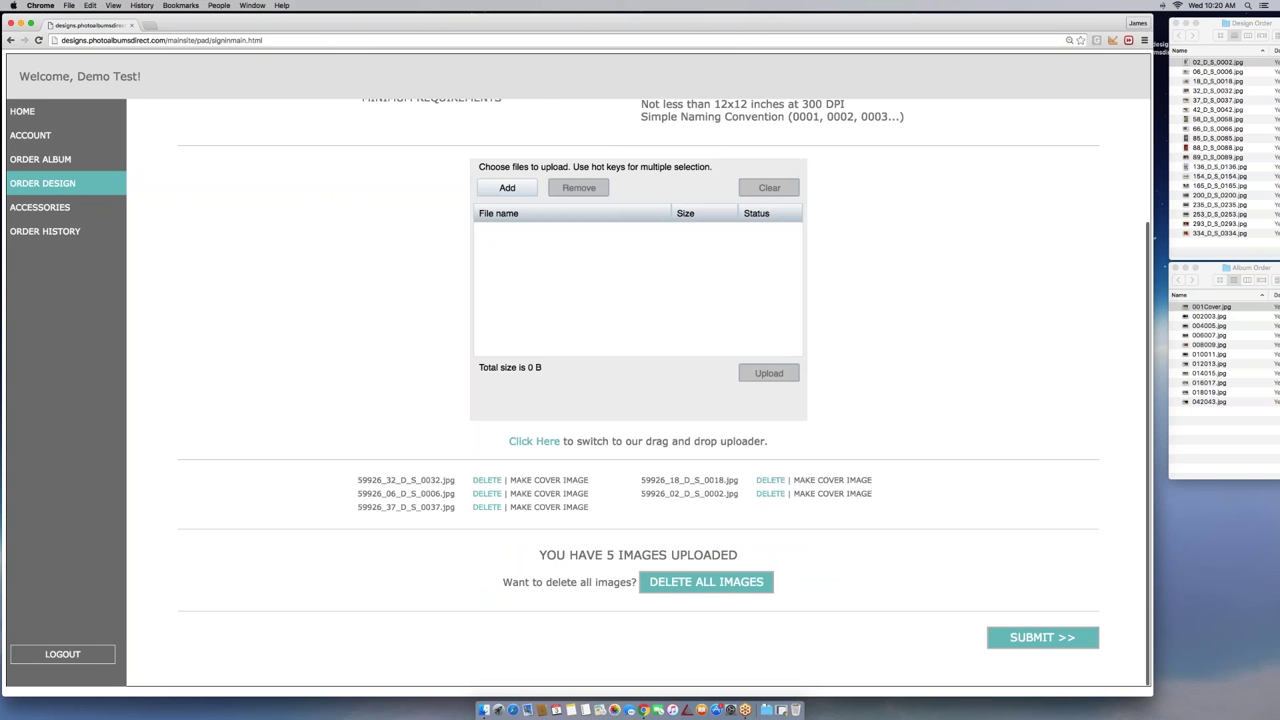
left_click_drag(1195, 42, 647, 373)
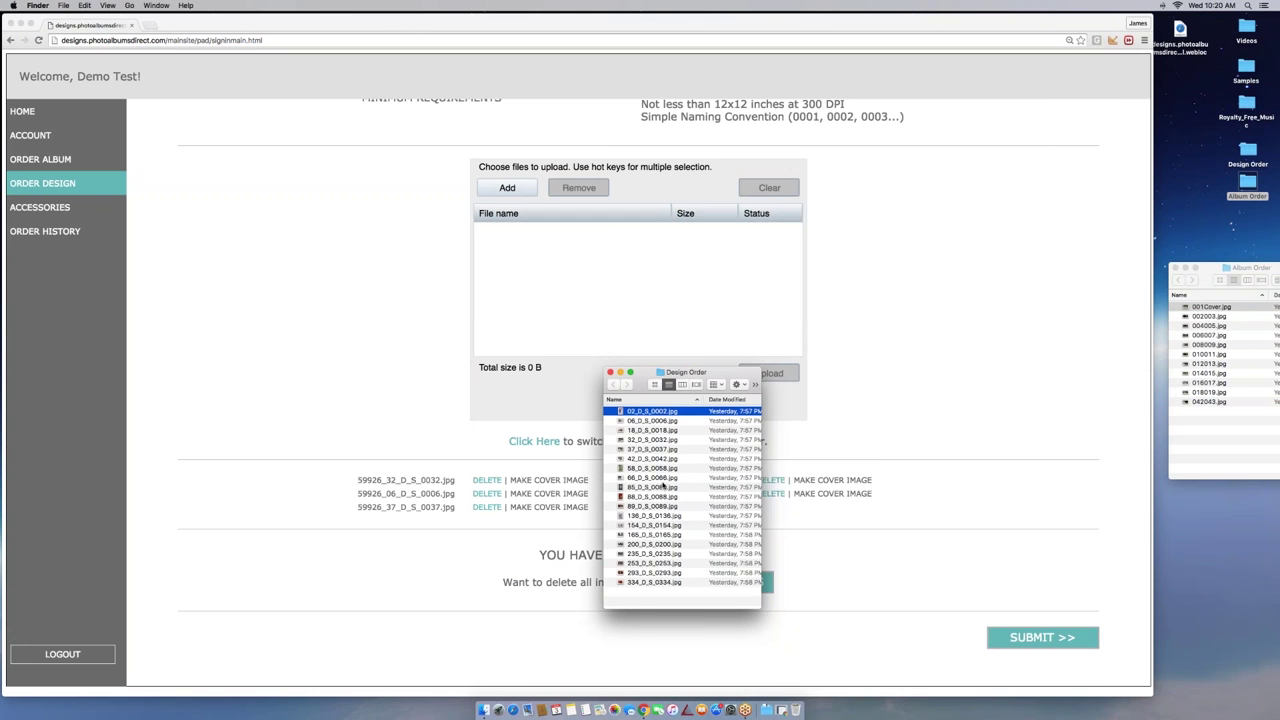
left_click_drag(676, 370, 1207, 30)
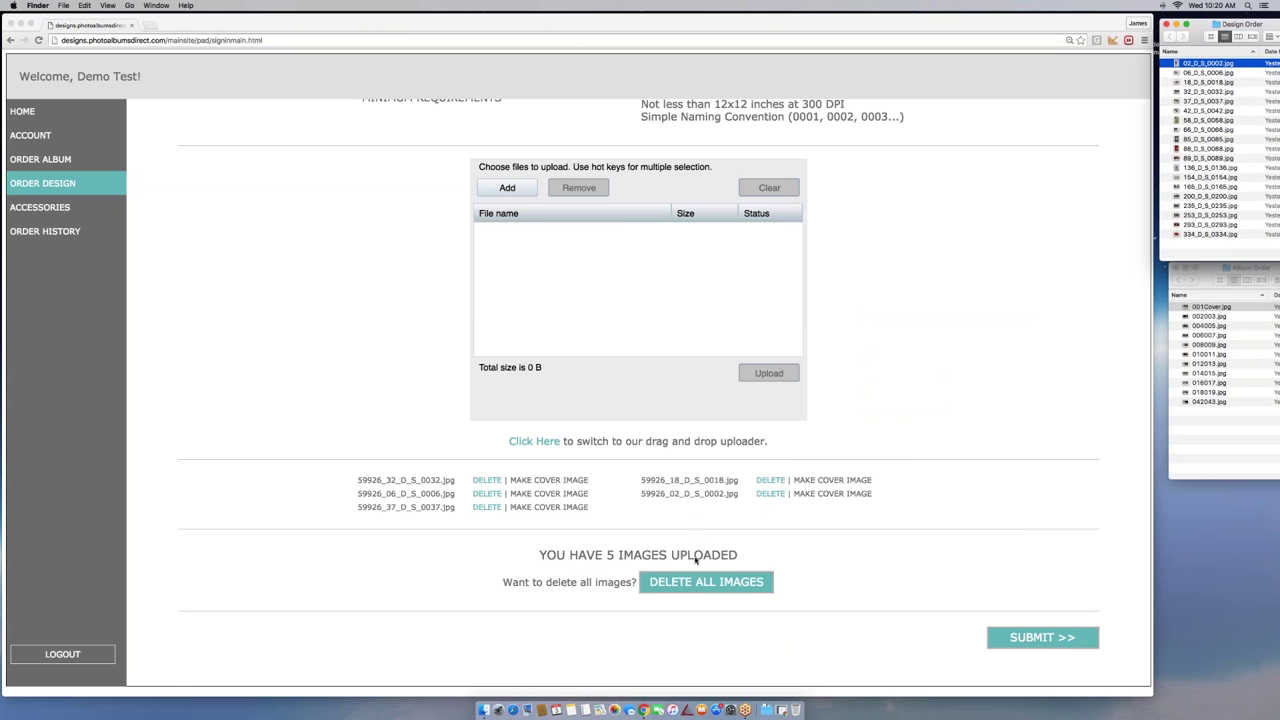
left_click(530, 484)
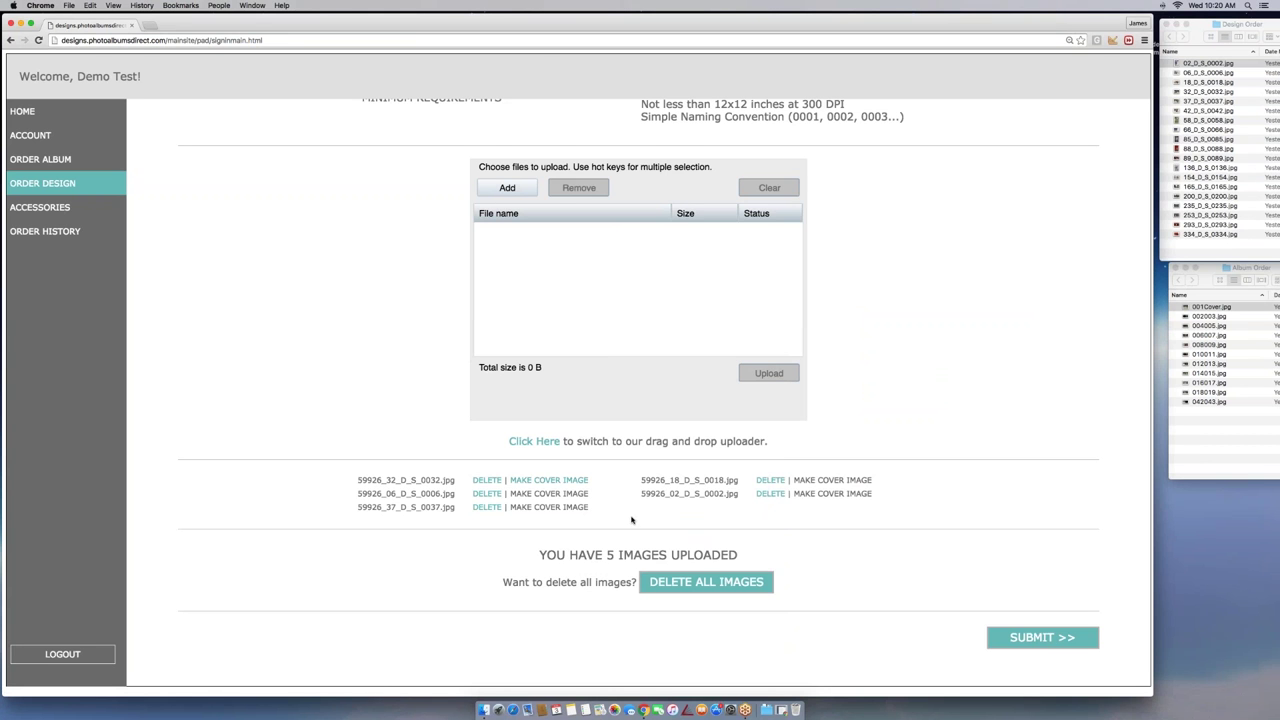
scroll(888, 539, "up", 1)
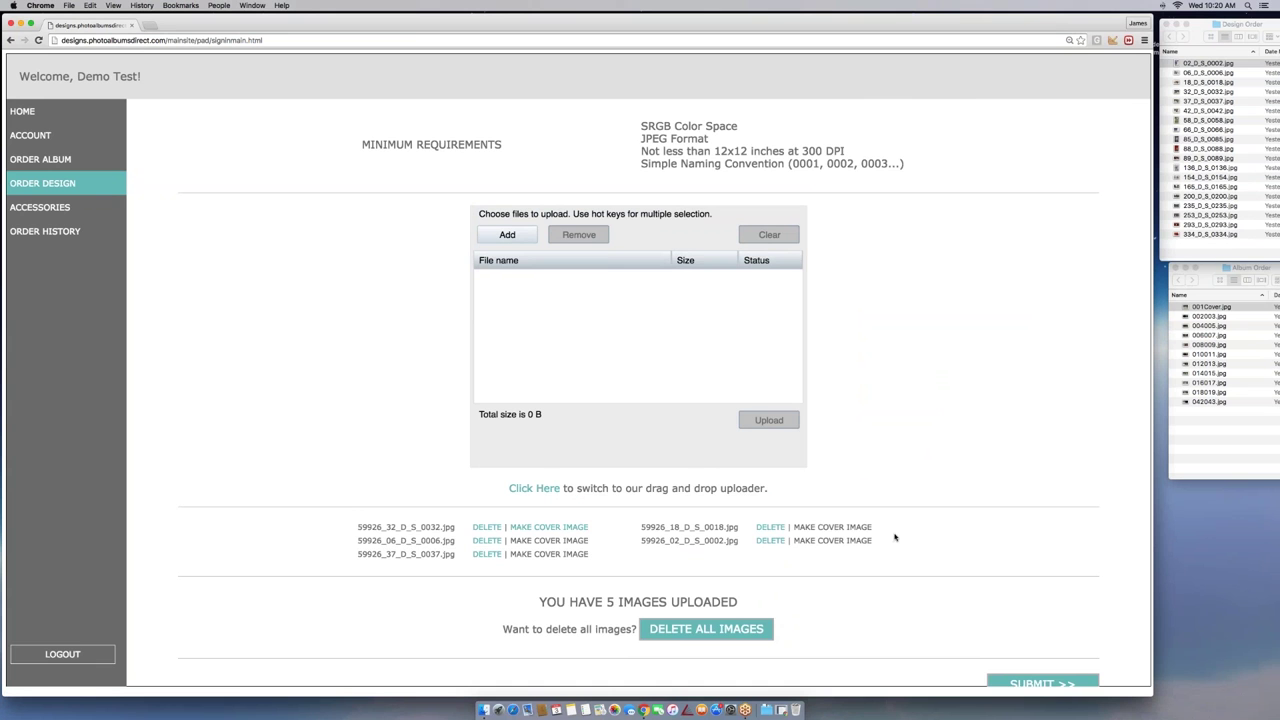
scroll(949, 494, "down", 1)
left_click(1025, 643)
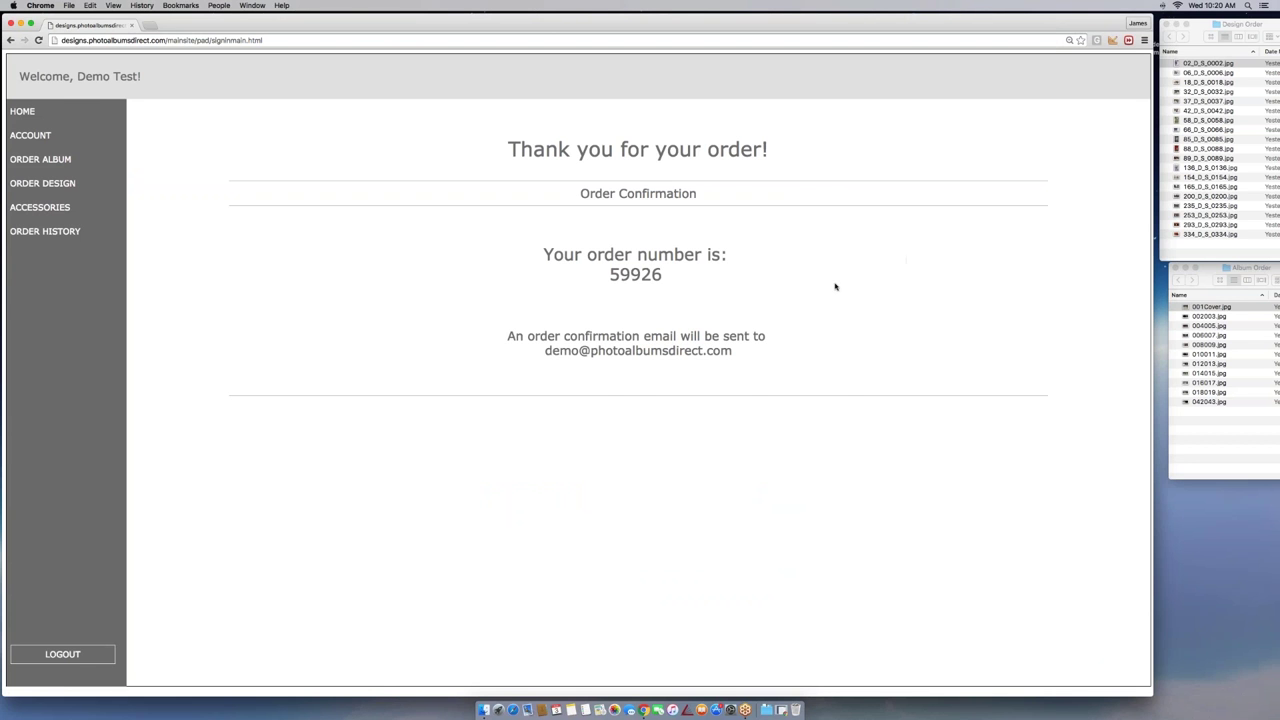
In Order History, view the newest Modern Design order's details popup, then close it
left_click(26, 236)
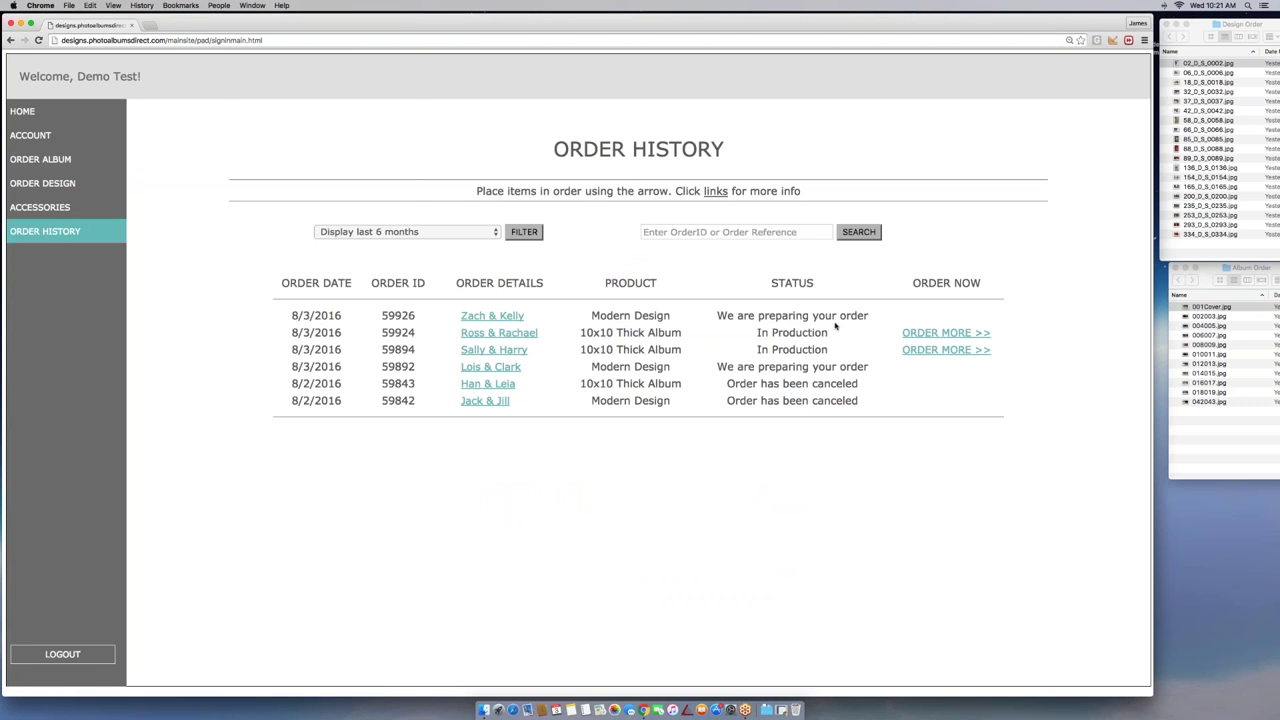
left_click(510, 315)
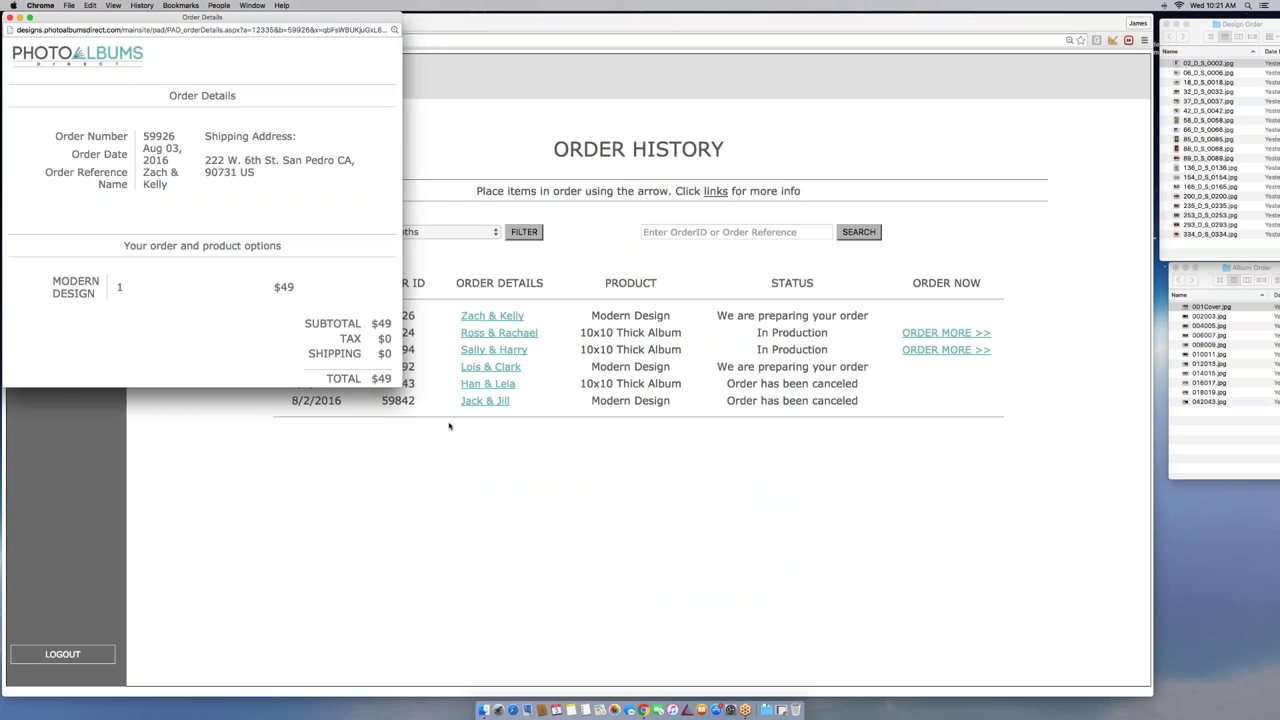
left_click_drag(401, 387, 670, 471)
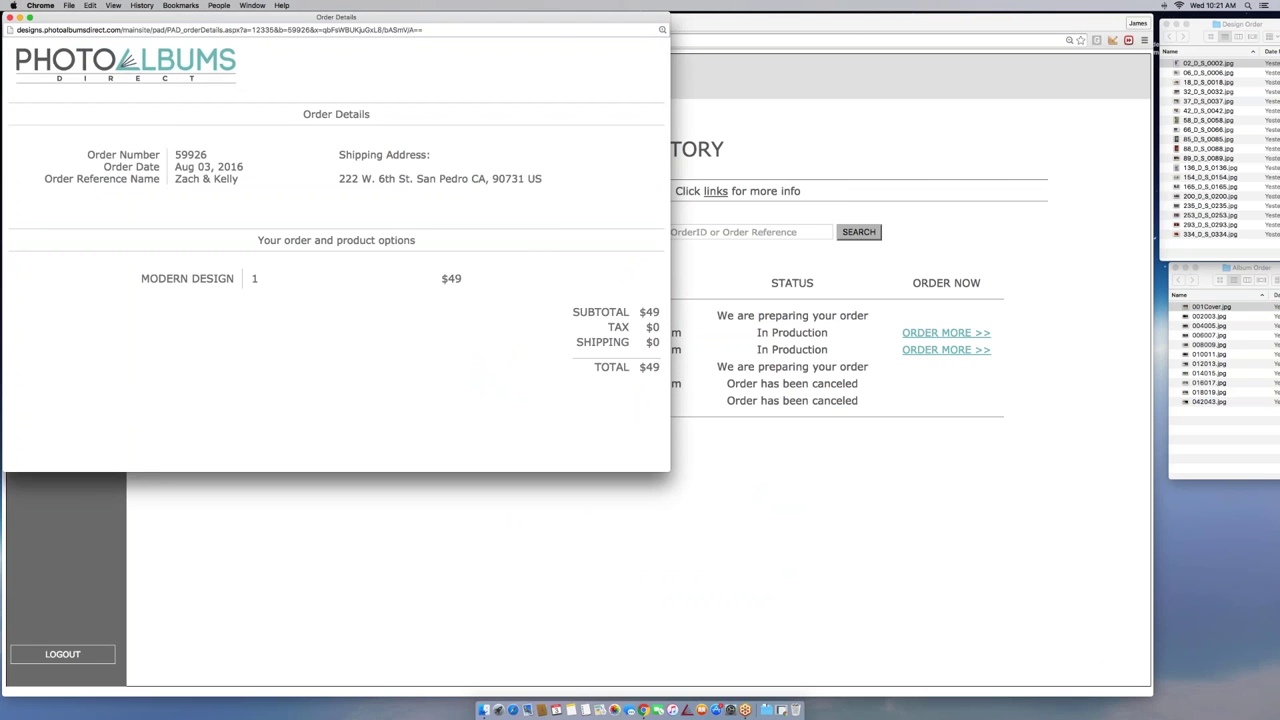
left_click_drag(400, 17, 567, 34)
left_click(174, 34)
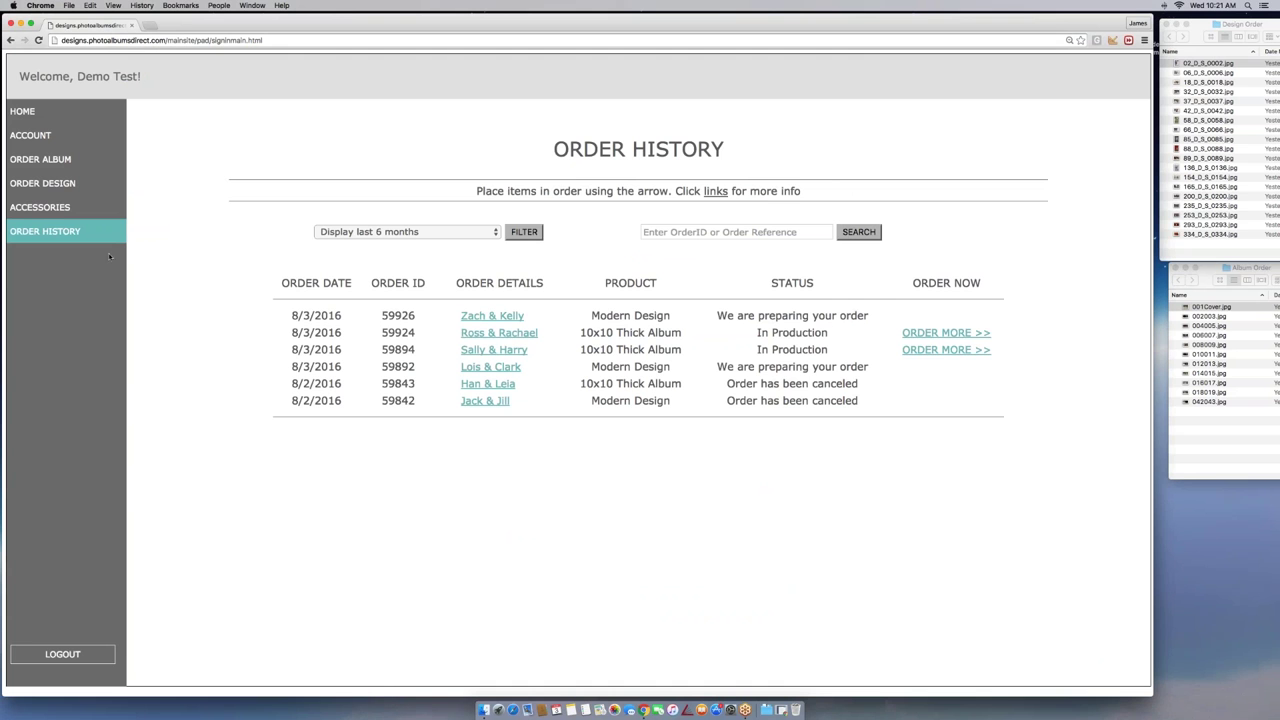
left_click(50, 207)
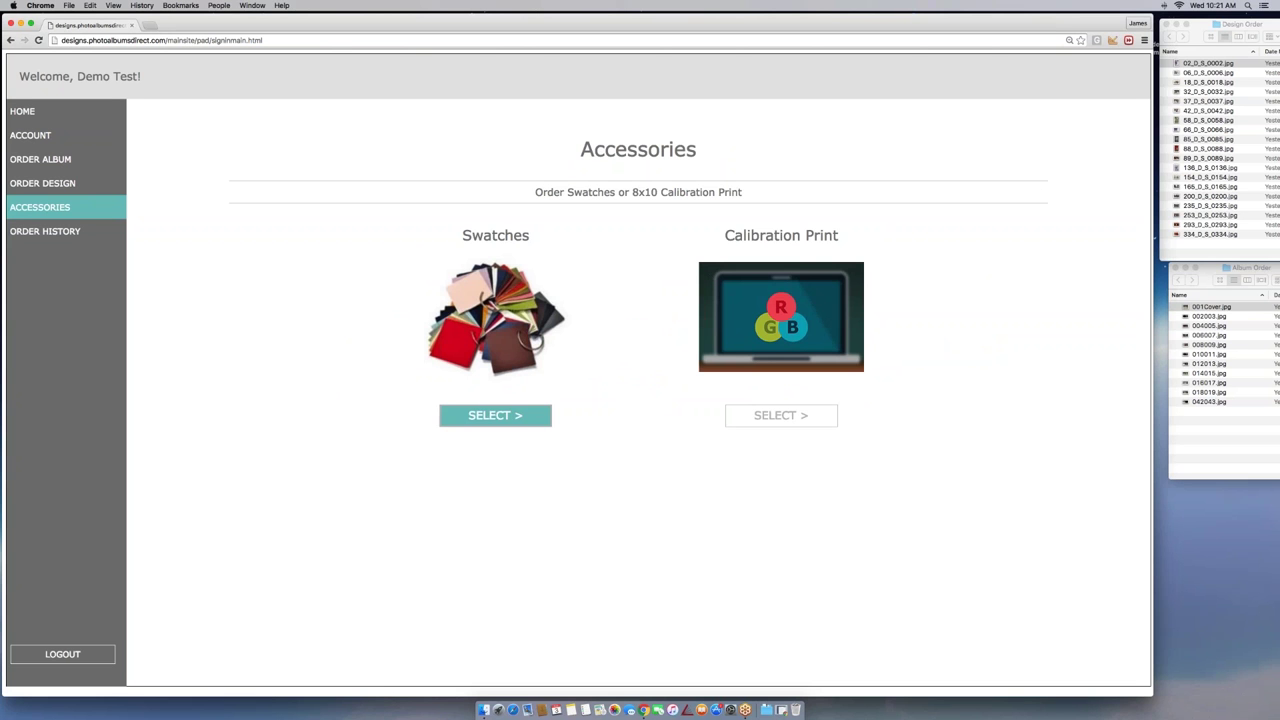
left_click(495, 415)
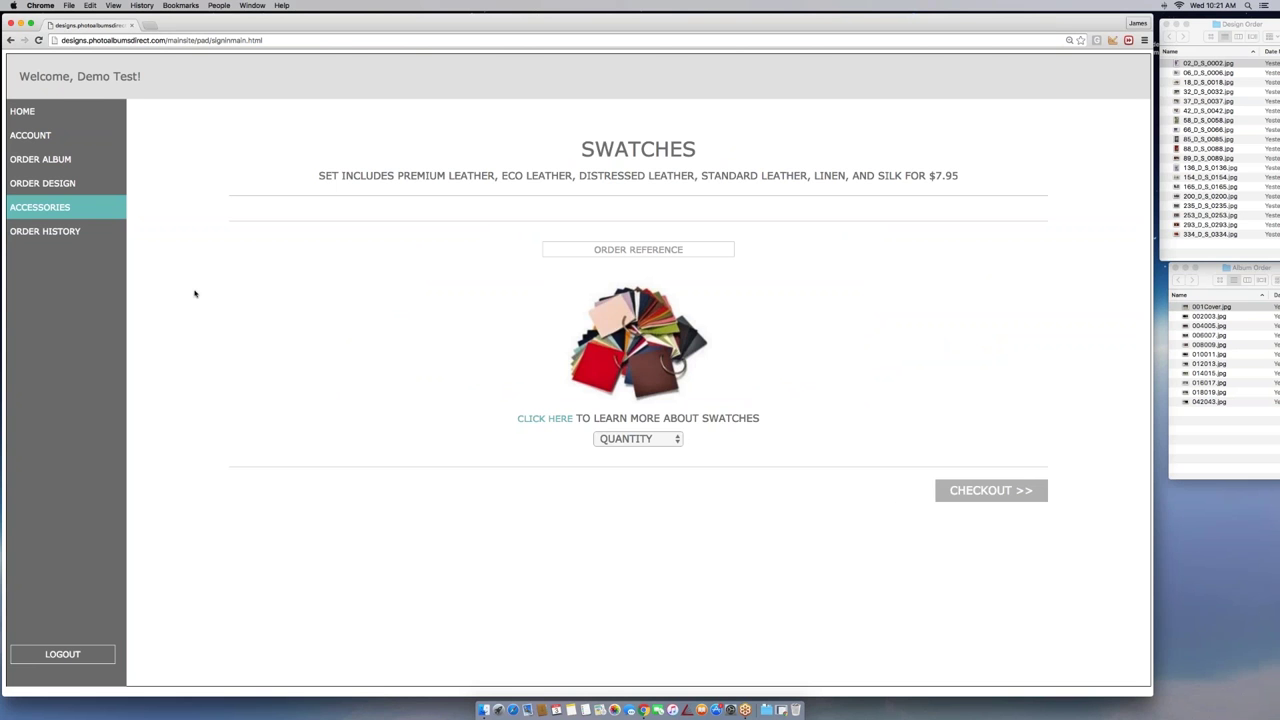
left_click(40, 207)
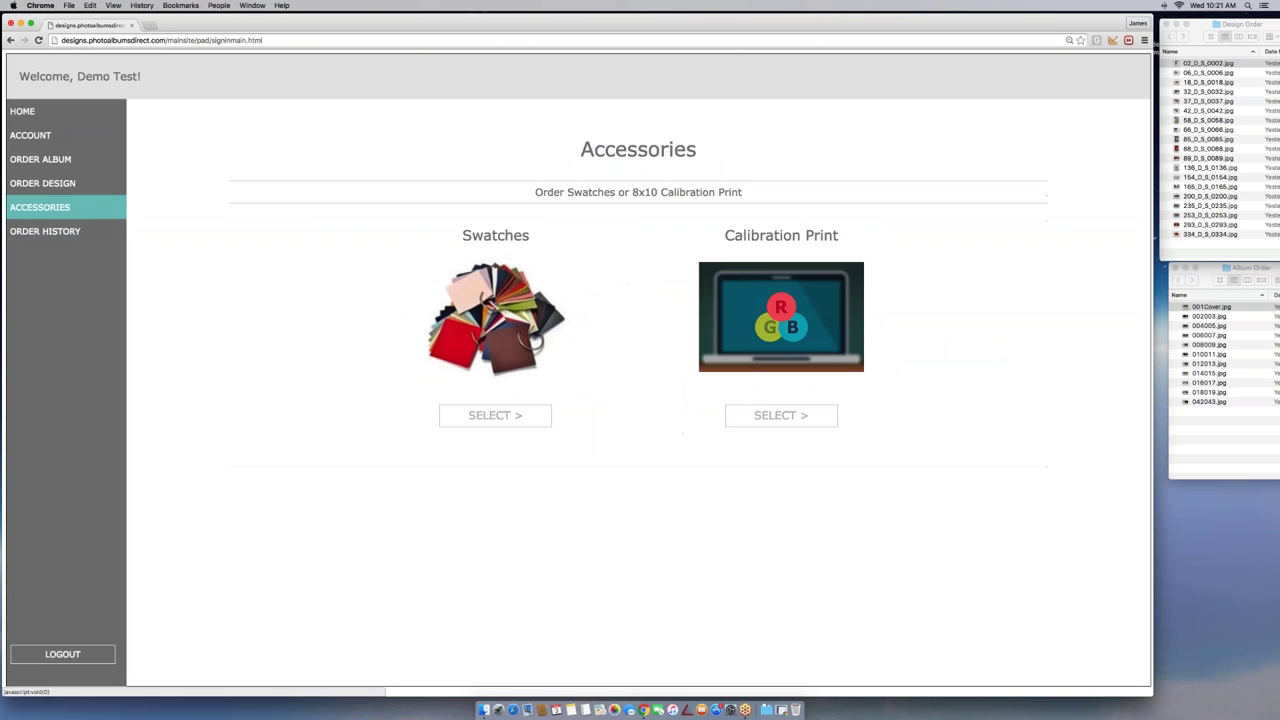
left_click(783, 416)
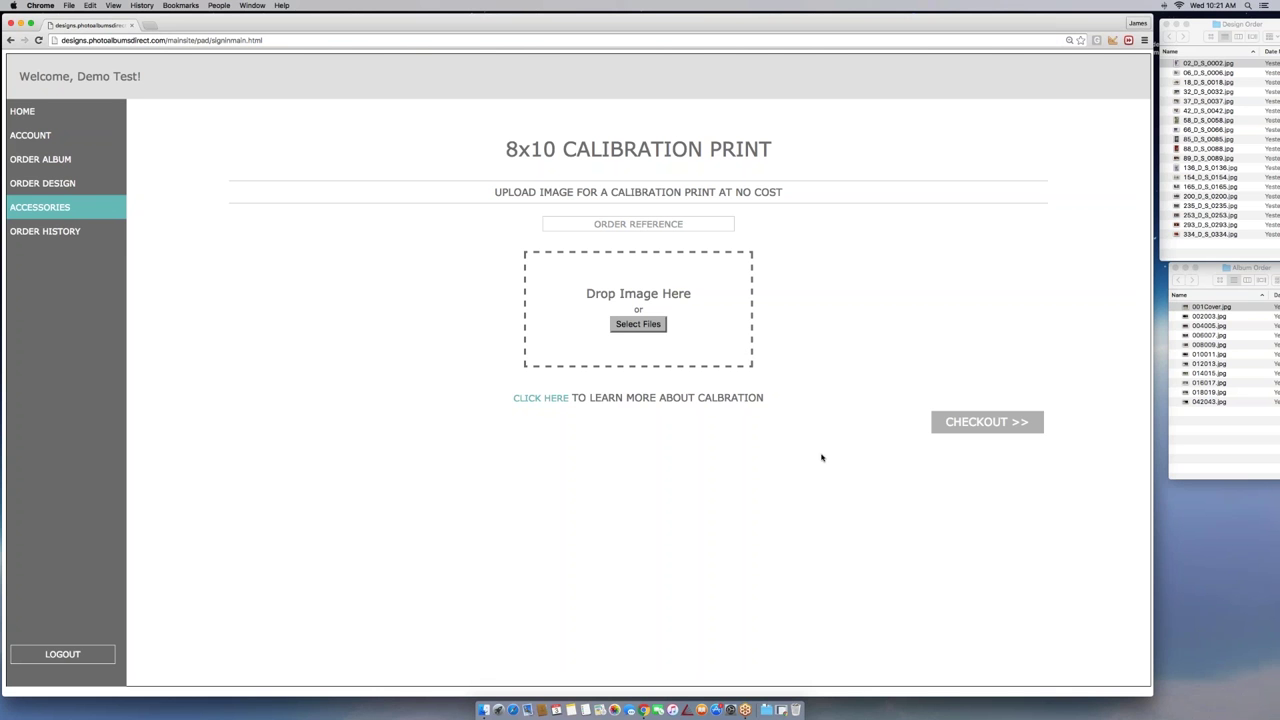
left_click(32, 233)
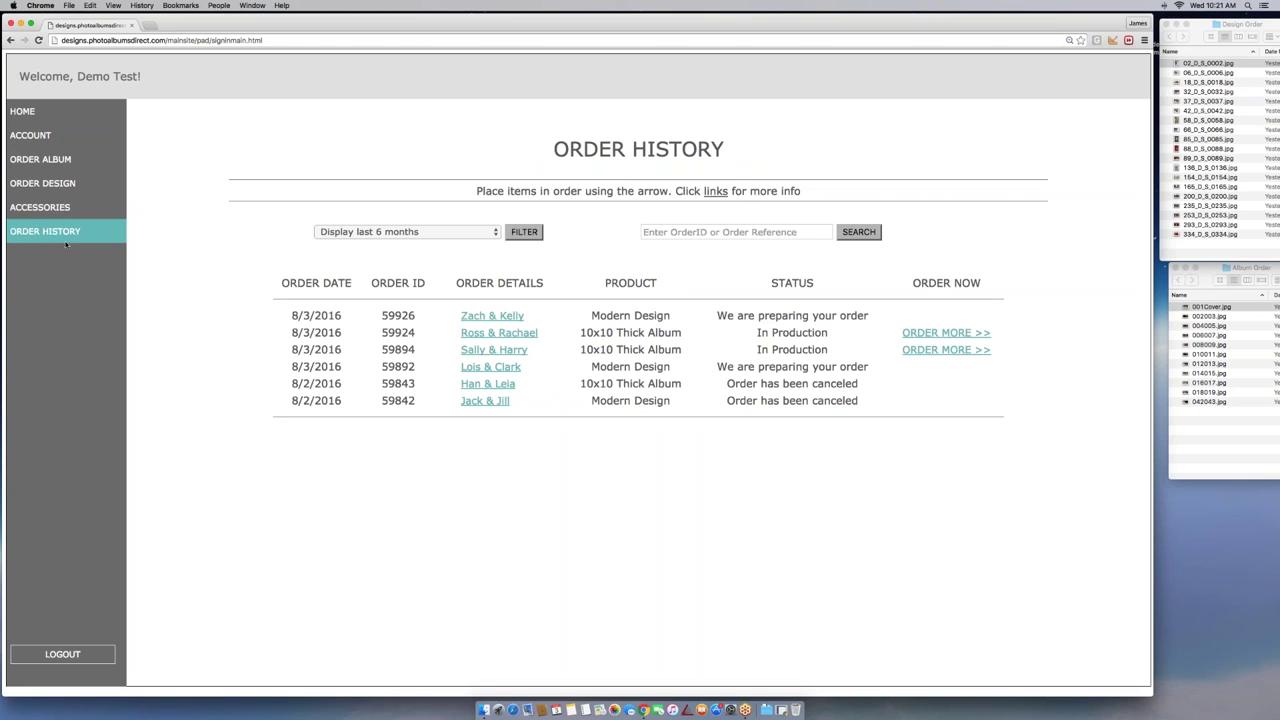
Keep the range at last 6 months and search Order History by the new order's ID
left_click(343, 230)
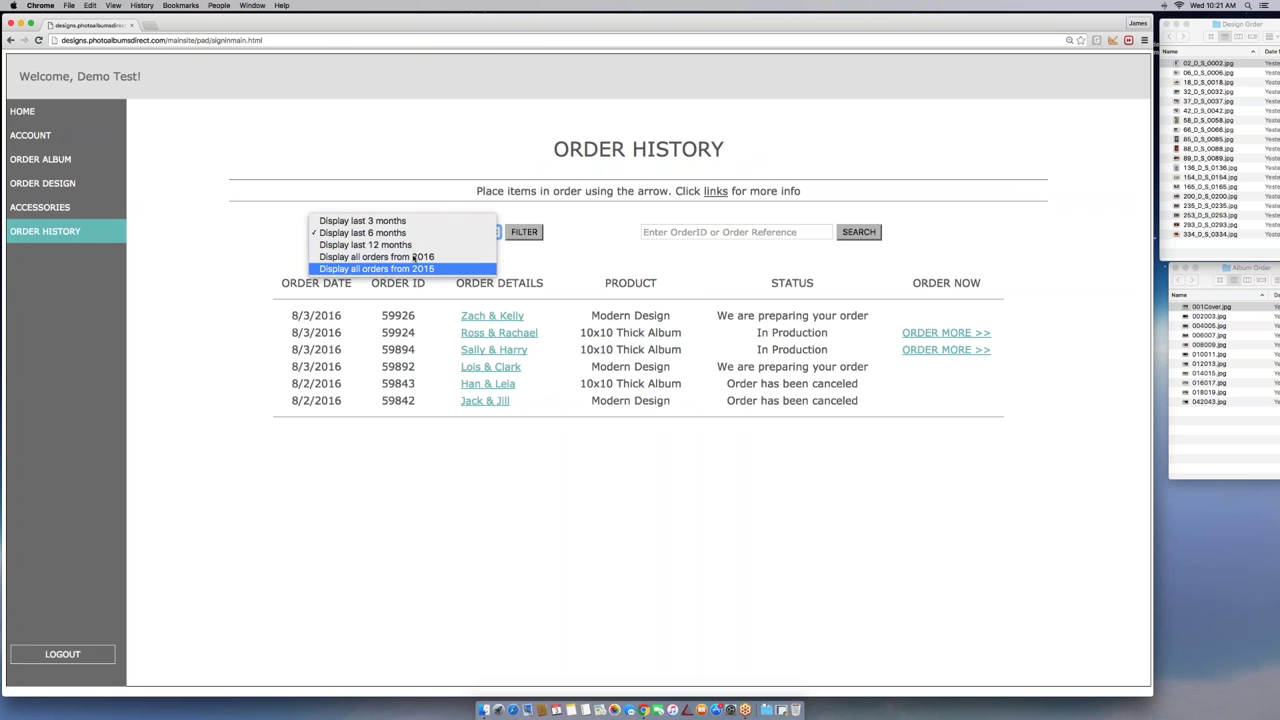
left_click(423, 201)
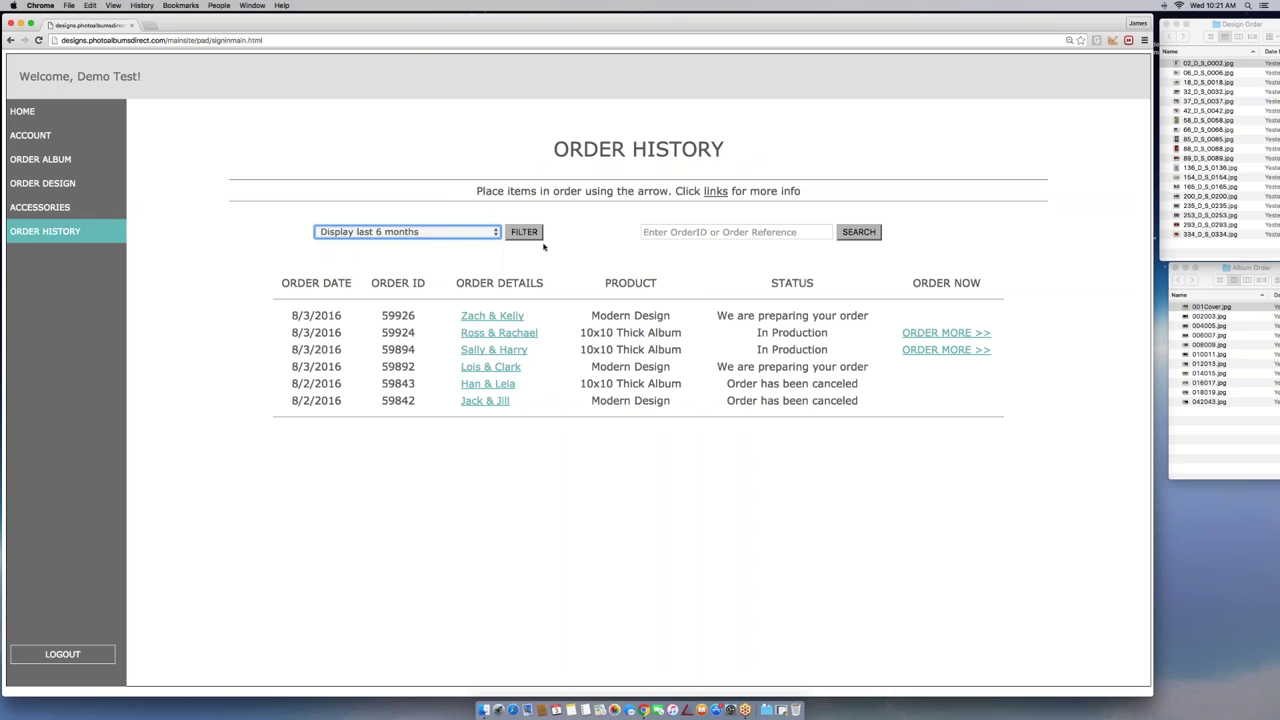
left_click(745, 232)
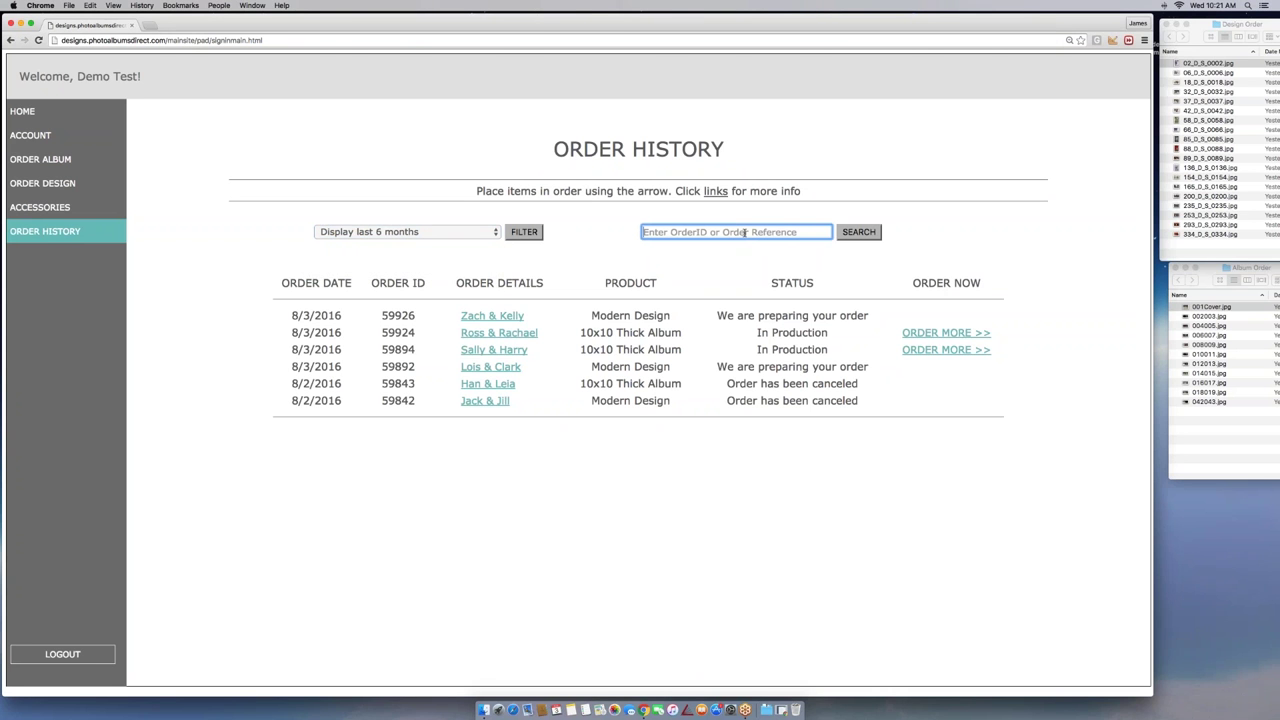
key("Return")
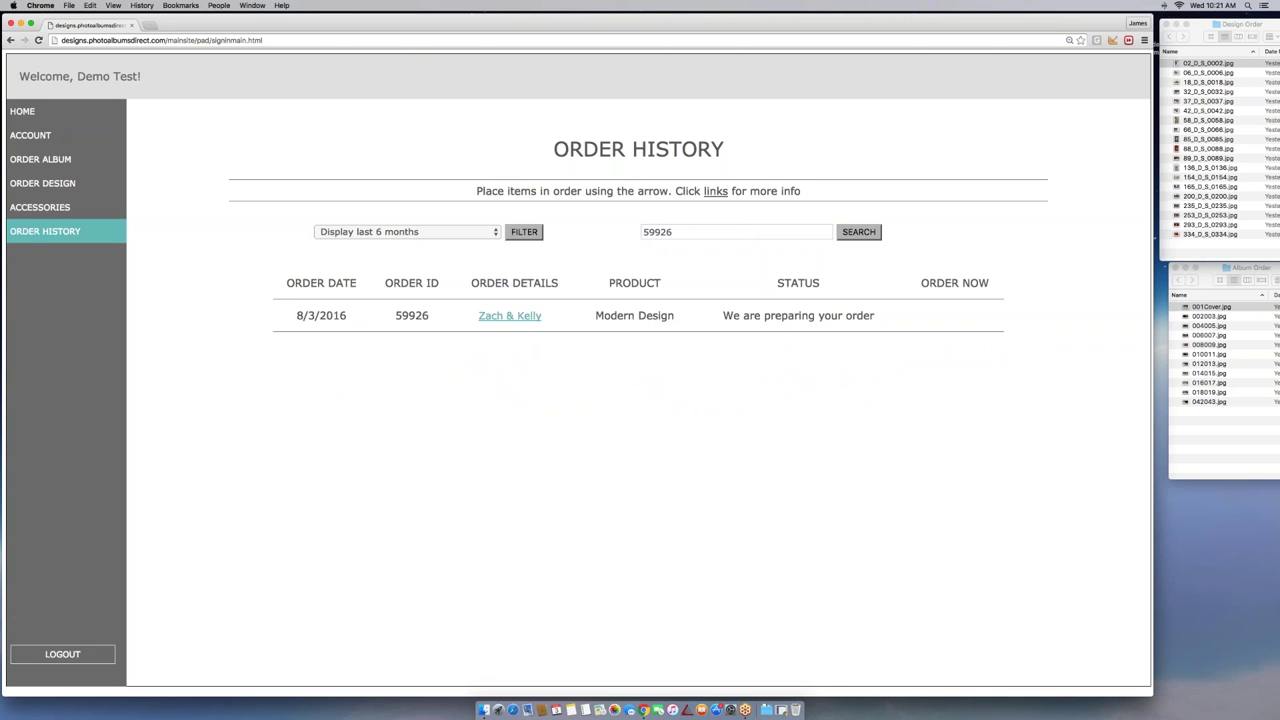